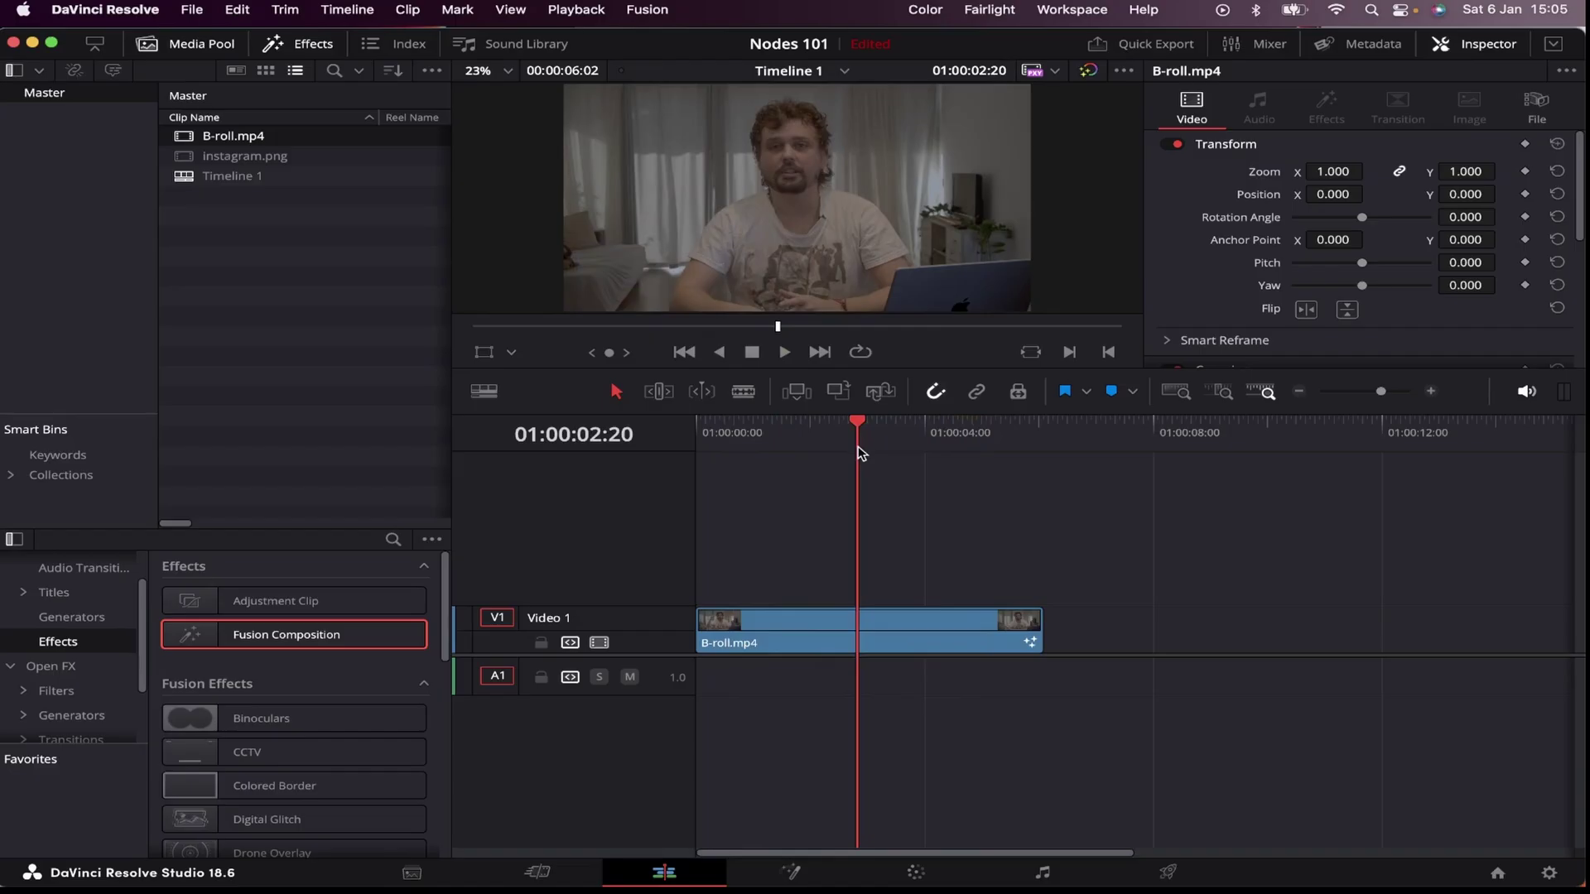
# Step: Open the clip in Fusion and select the Group1, Transform2 and CameraShake1 lower-third nodes
pyautogui.click(792, 873)
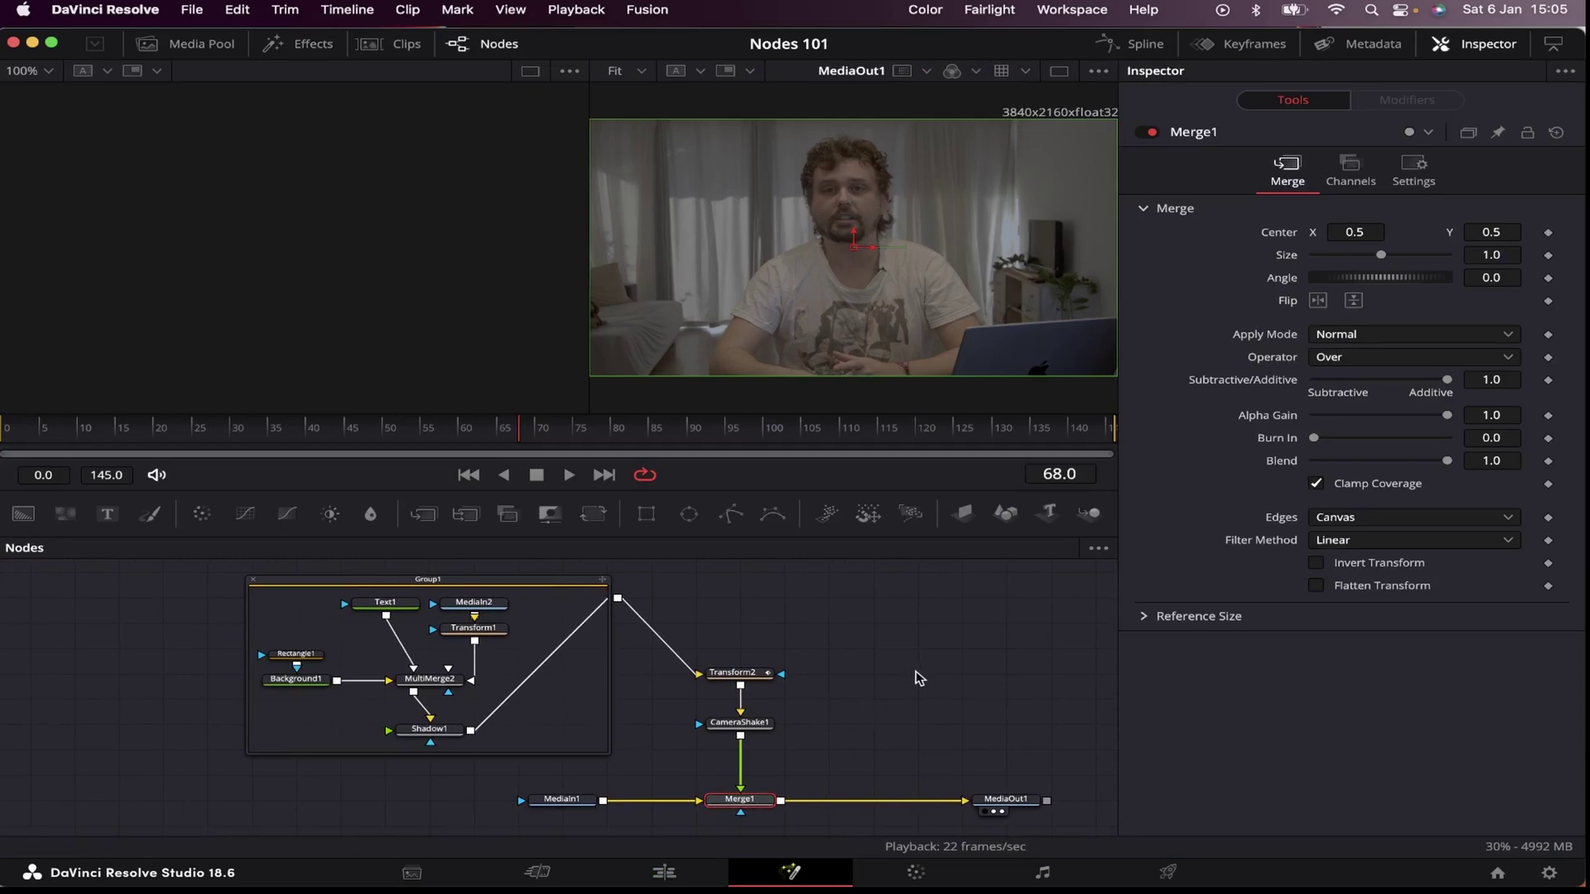
pyautogui.moveTo(263, 580); pyautogui.dragTo(847, 750)
# Step: Add Merge1 to the selection and remove all the lower-third nodes, then inspect MediaOut1 and MediaIn1
pyautogui.keyDown('ctrl'); pyautogui.click(803, 788); pyautogui.keyUp('ctrl')
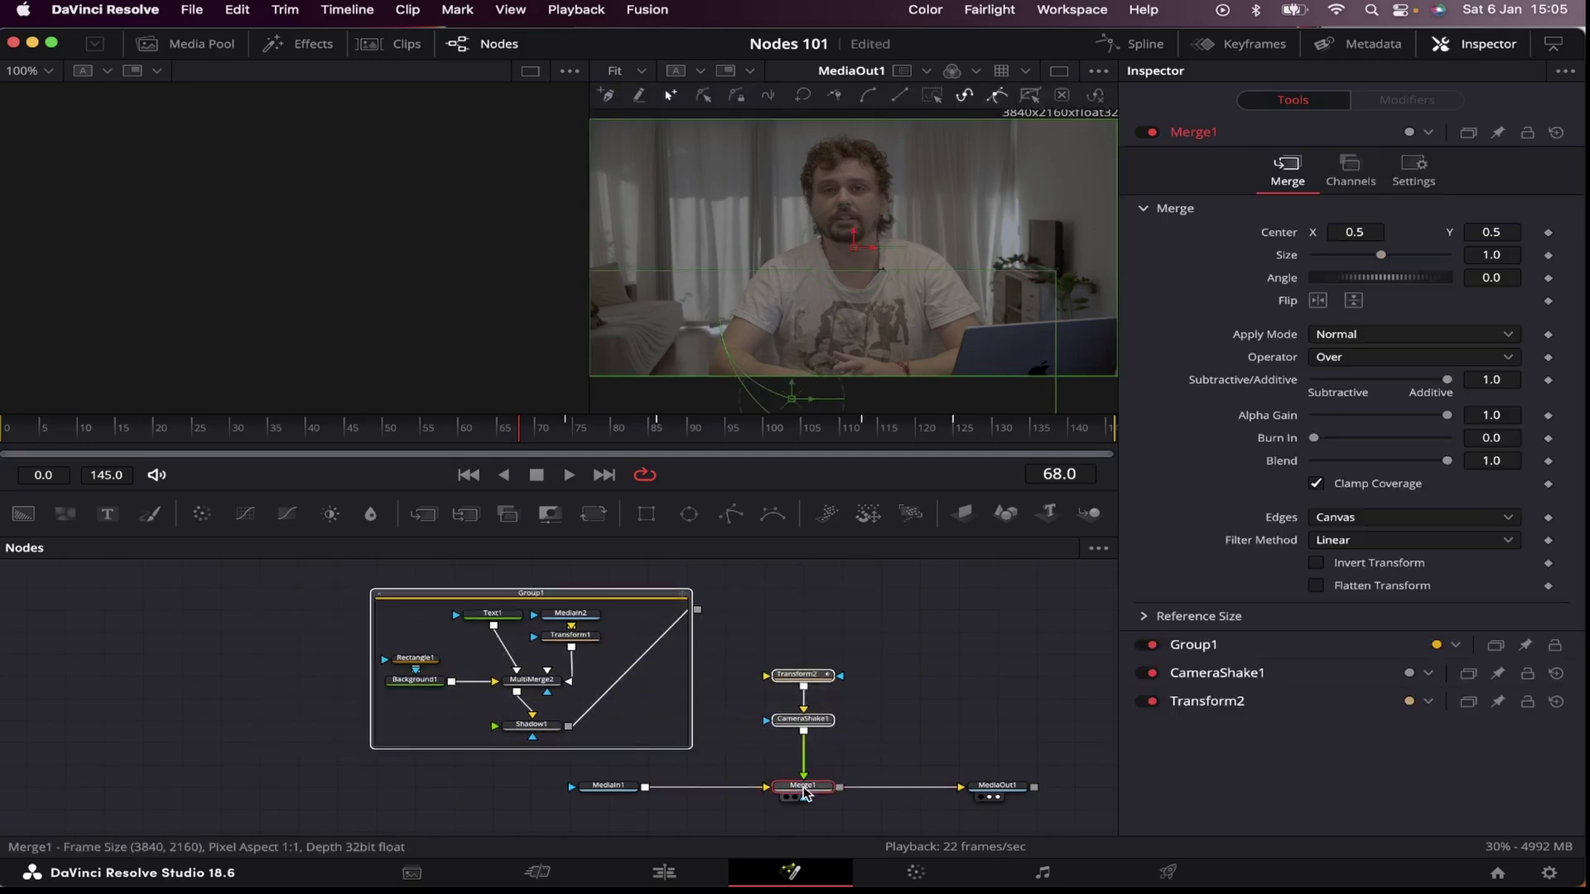
pyautogui.hotkey('ctrl', 'x')
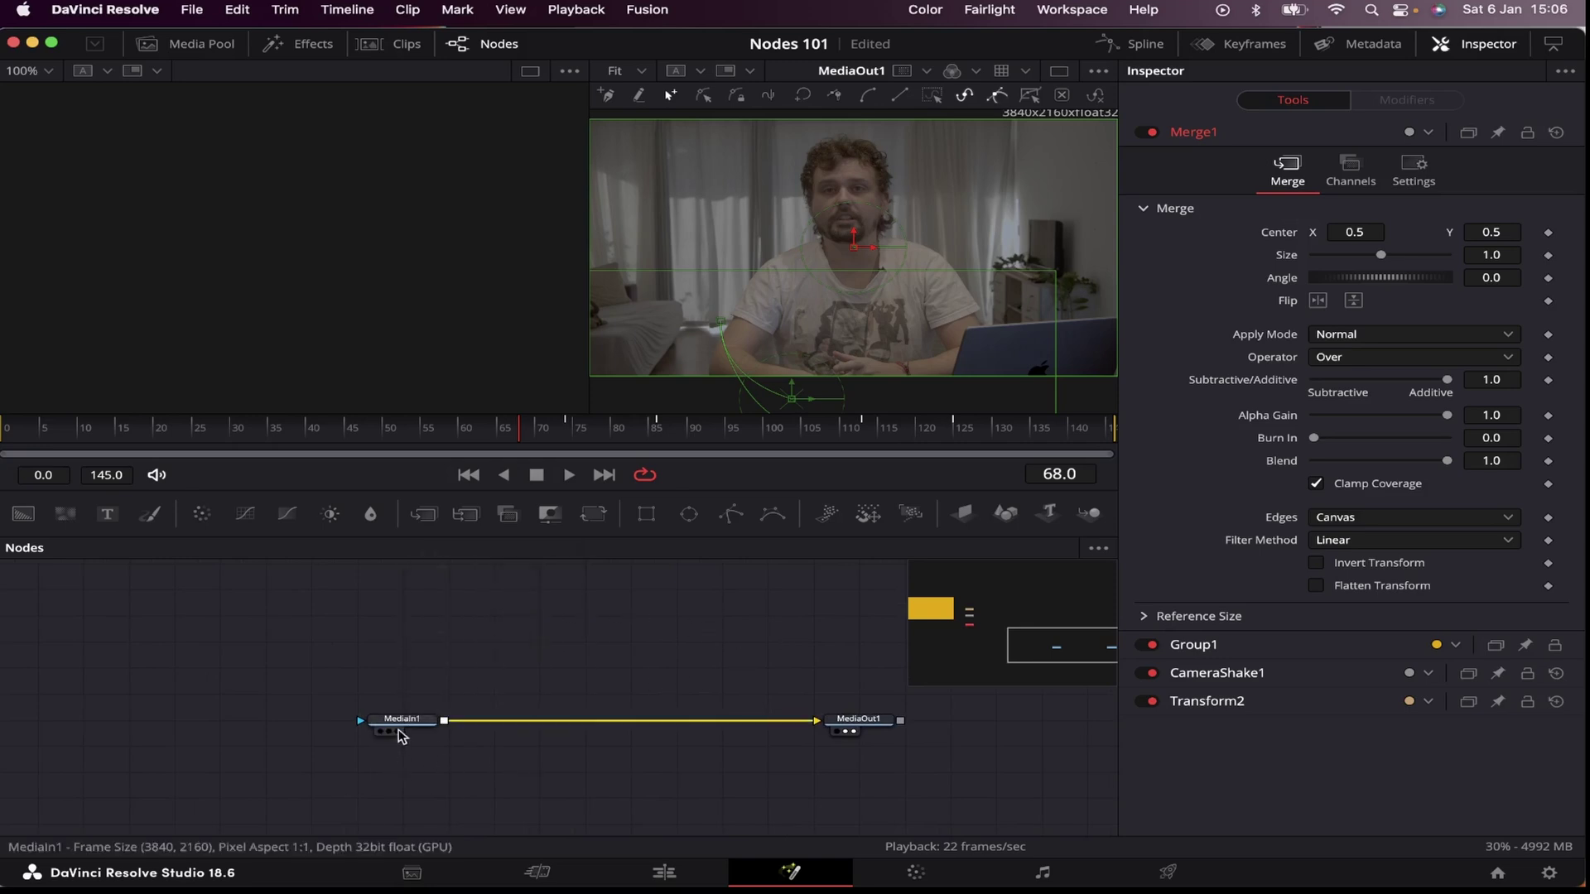
pyautogui.click(772, 742)
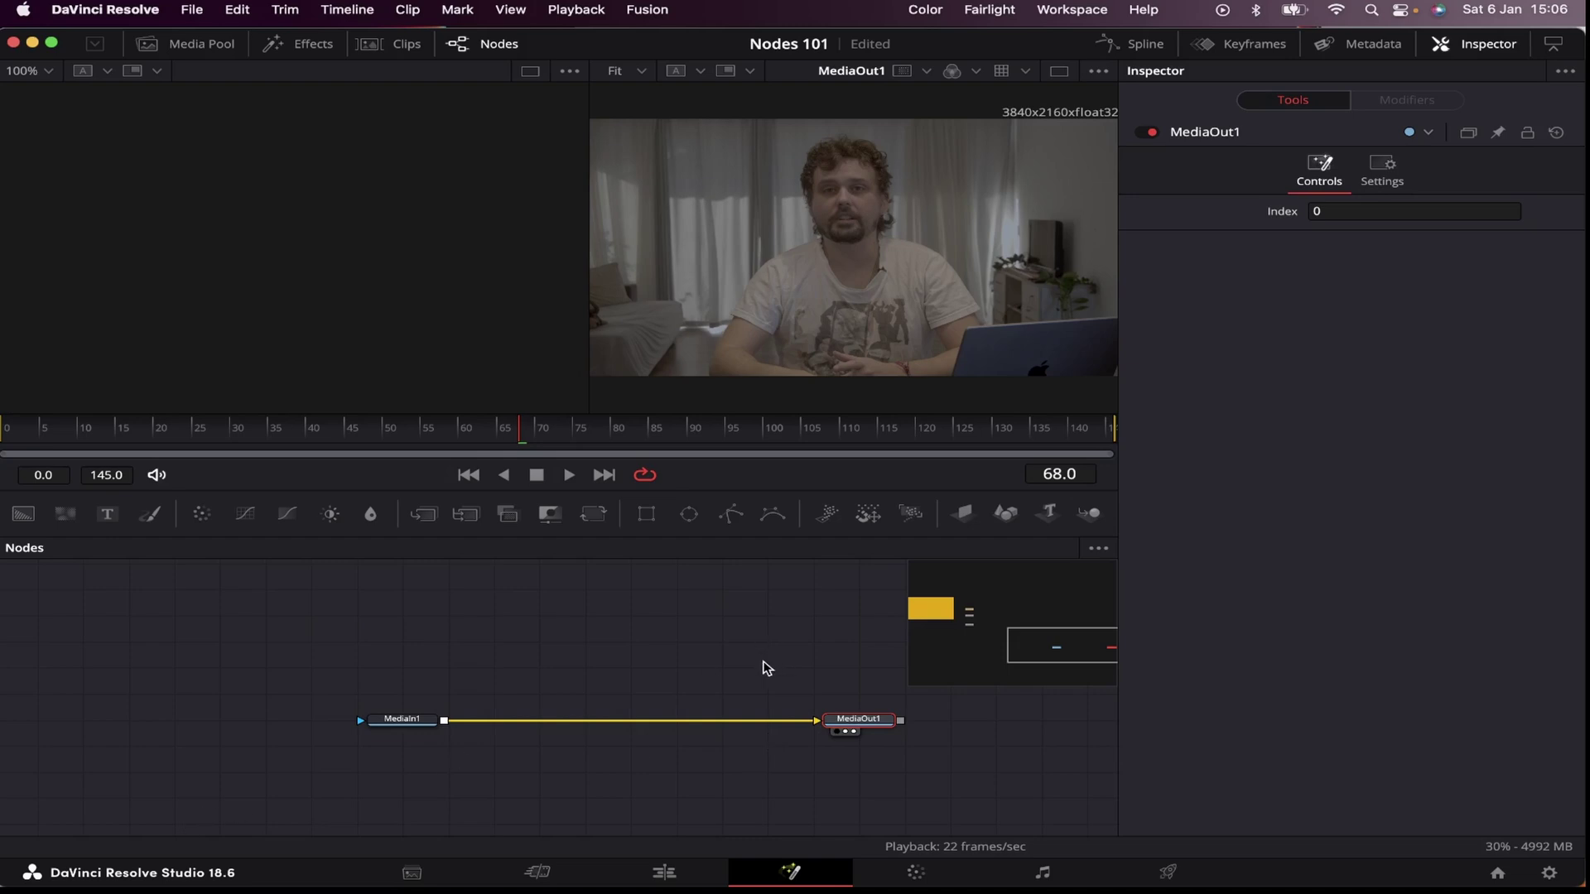
pyautogui.moveTo(408, 727); pyautogui.dragTo(409, 731)
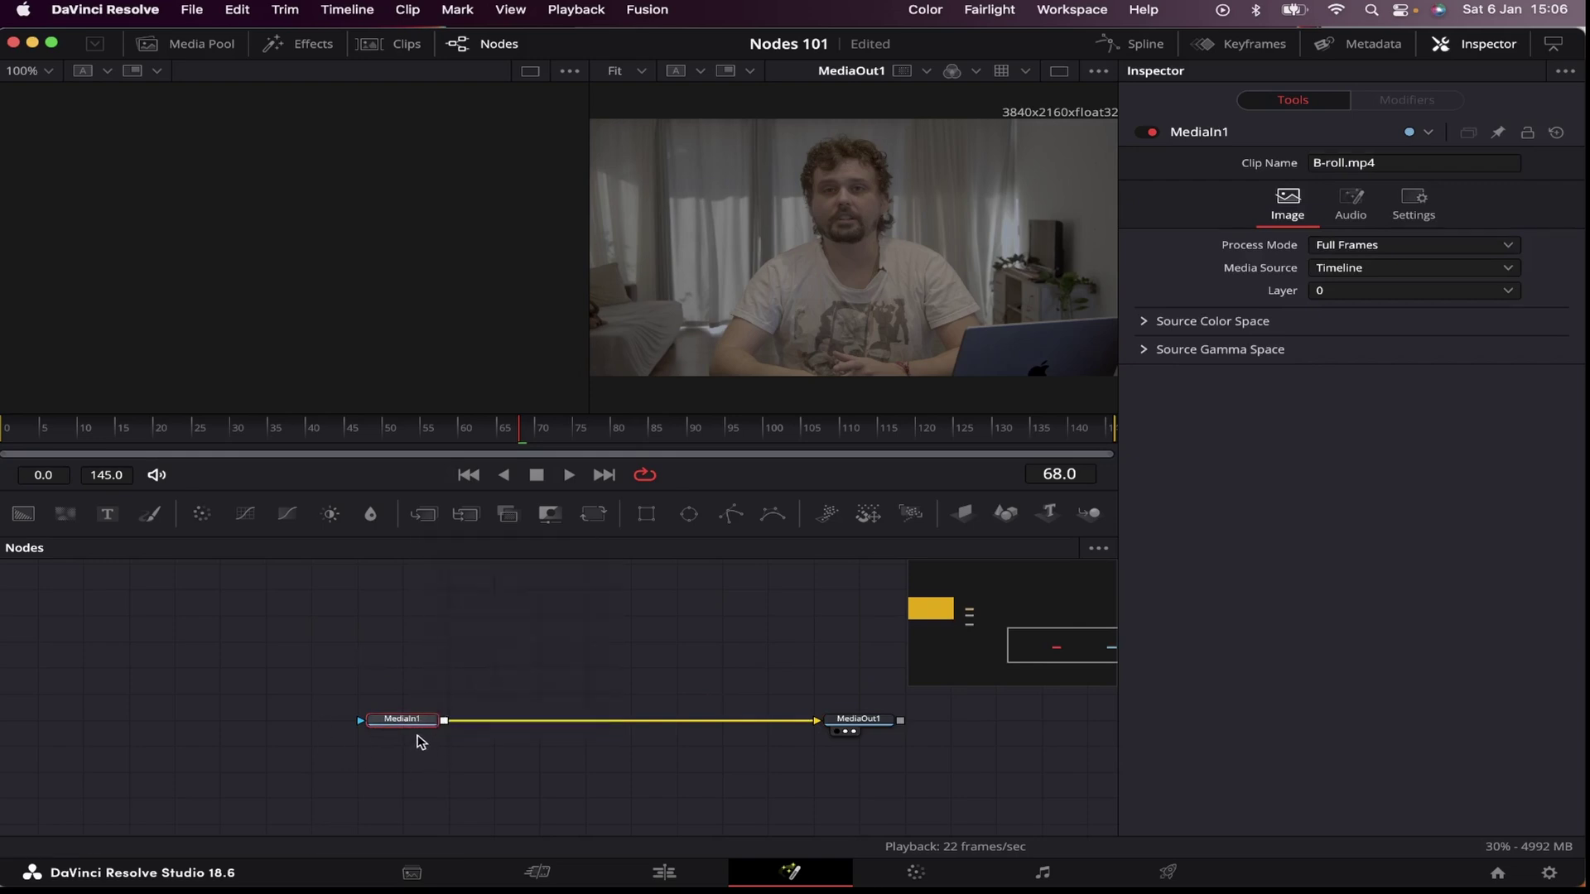
# Step: Drag MediaIn1 and MediaOut1 around the graph to show the link follows, then deselect
pyautogui.moveTo(411, 722); pyautogui.dragTo(401, 718)
pyautogui.moveTo(864, 734); pyautogui.dragTo(866, 737)
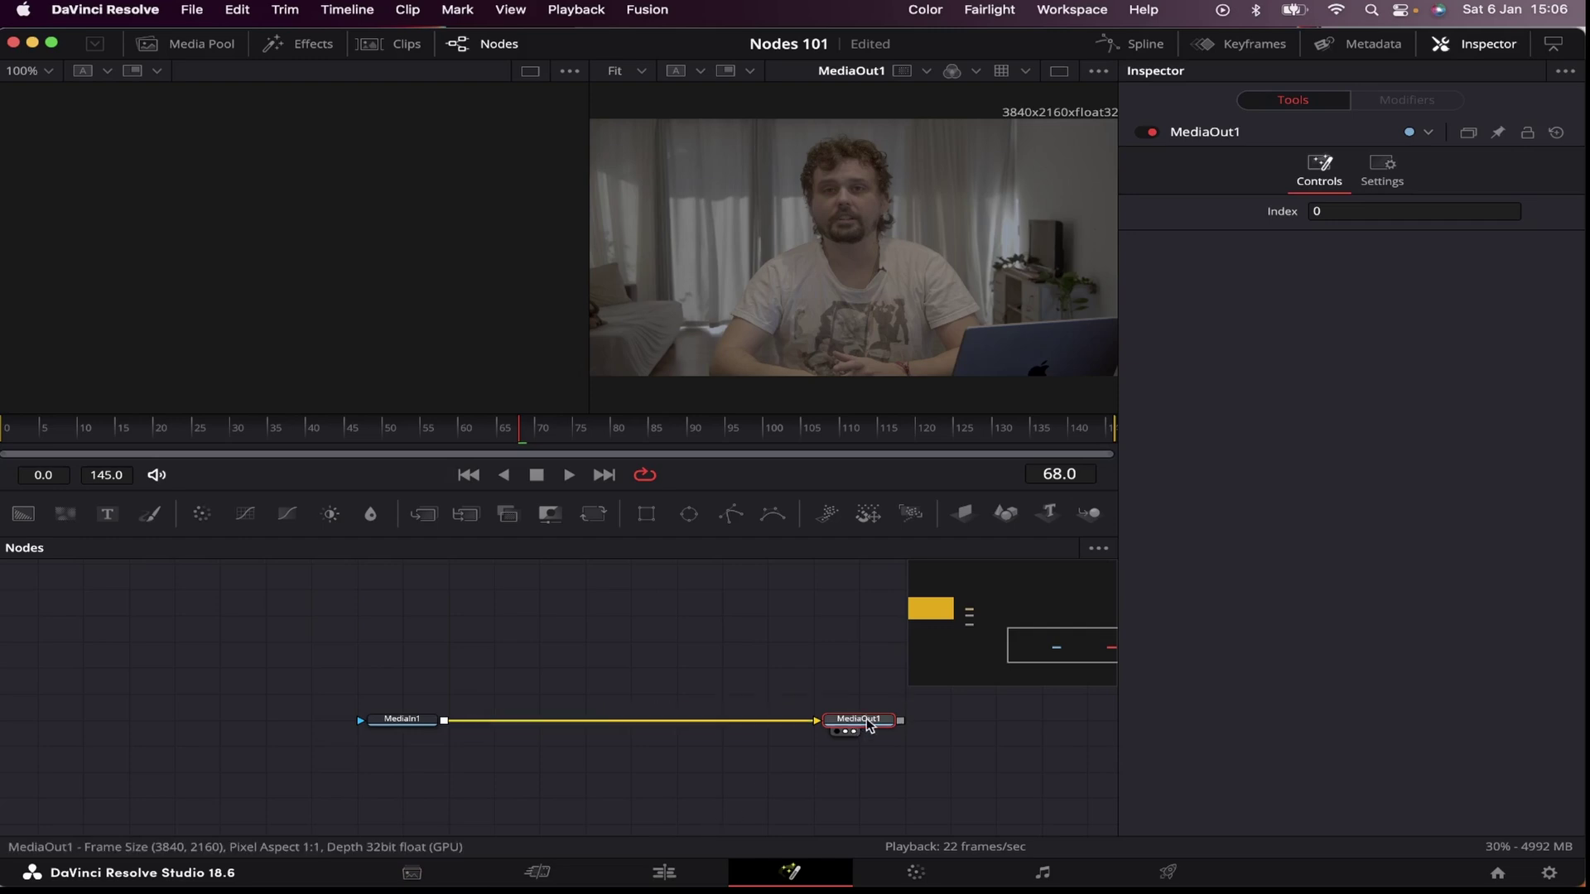
pyautogui.moveTo(403, 722); pyautogui.dragTo(312, 725)
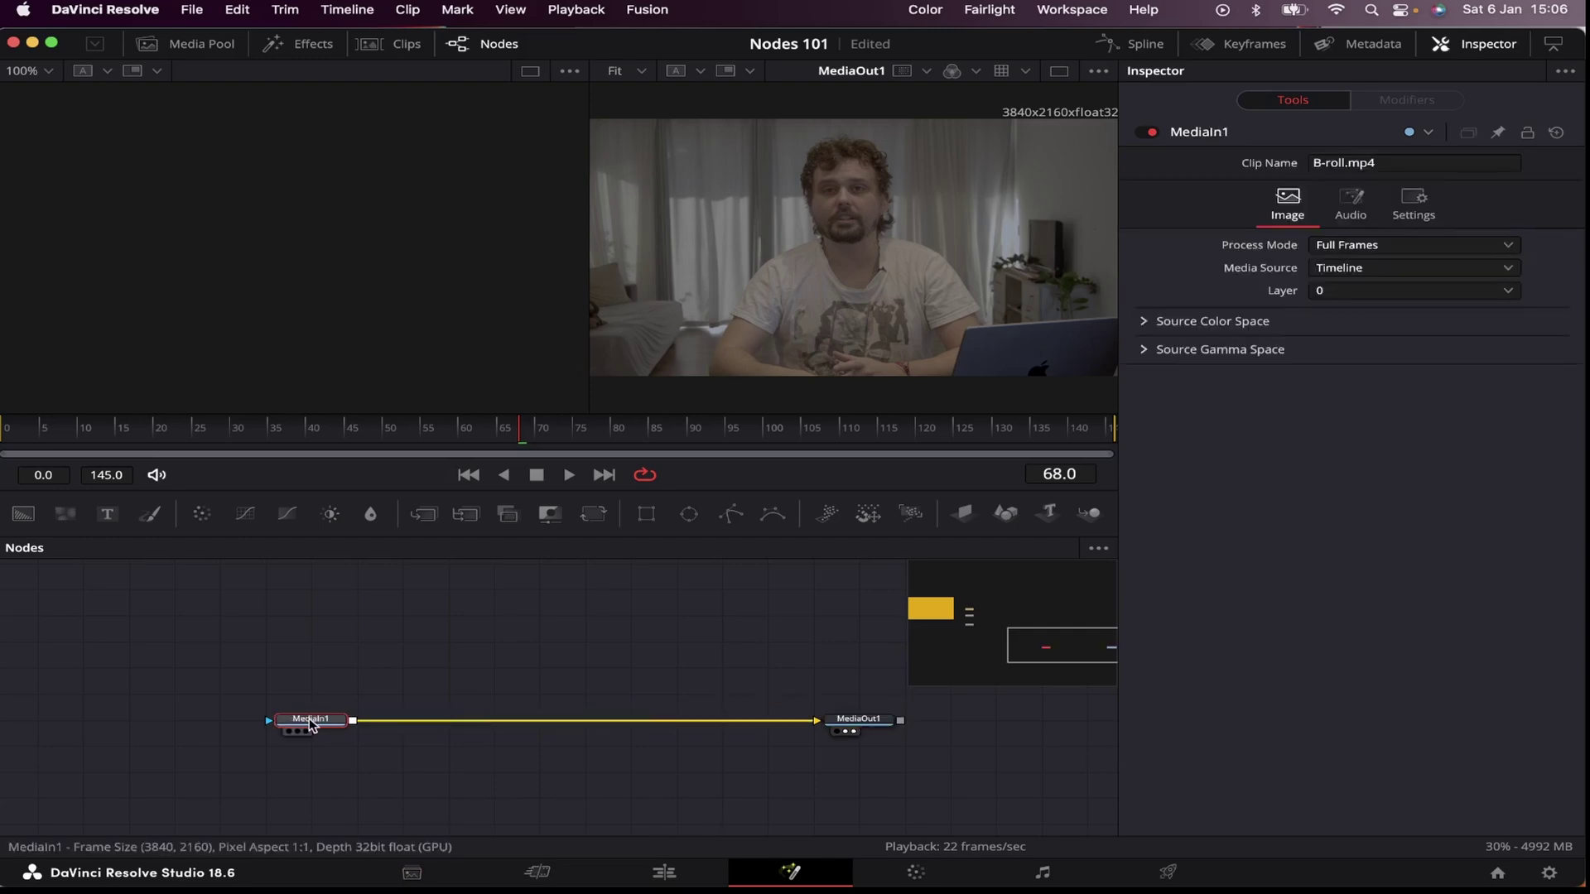
pyautogui.moveTo(311, 725)
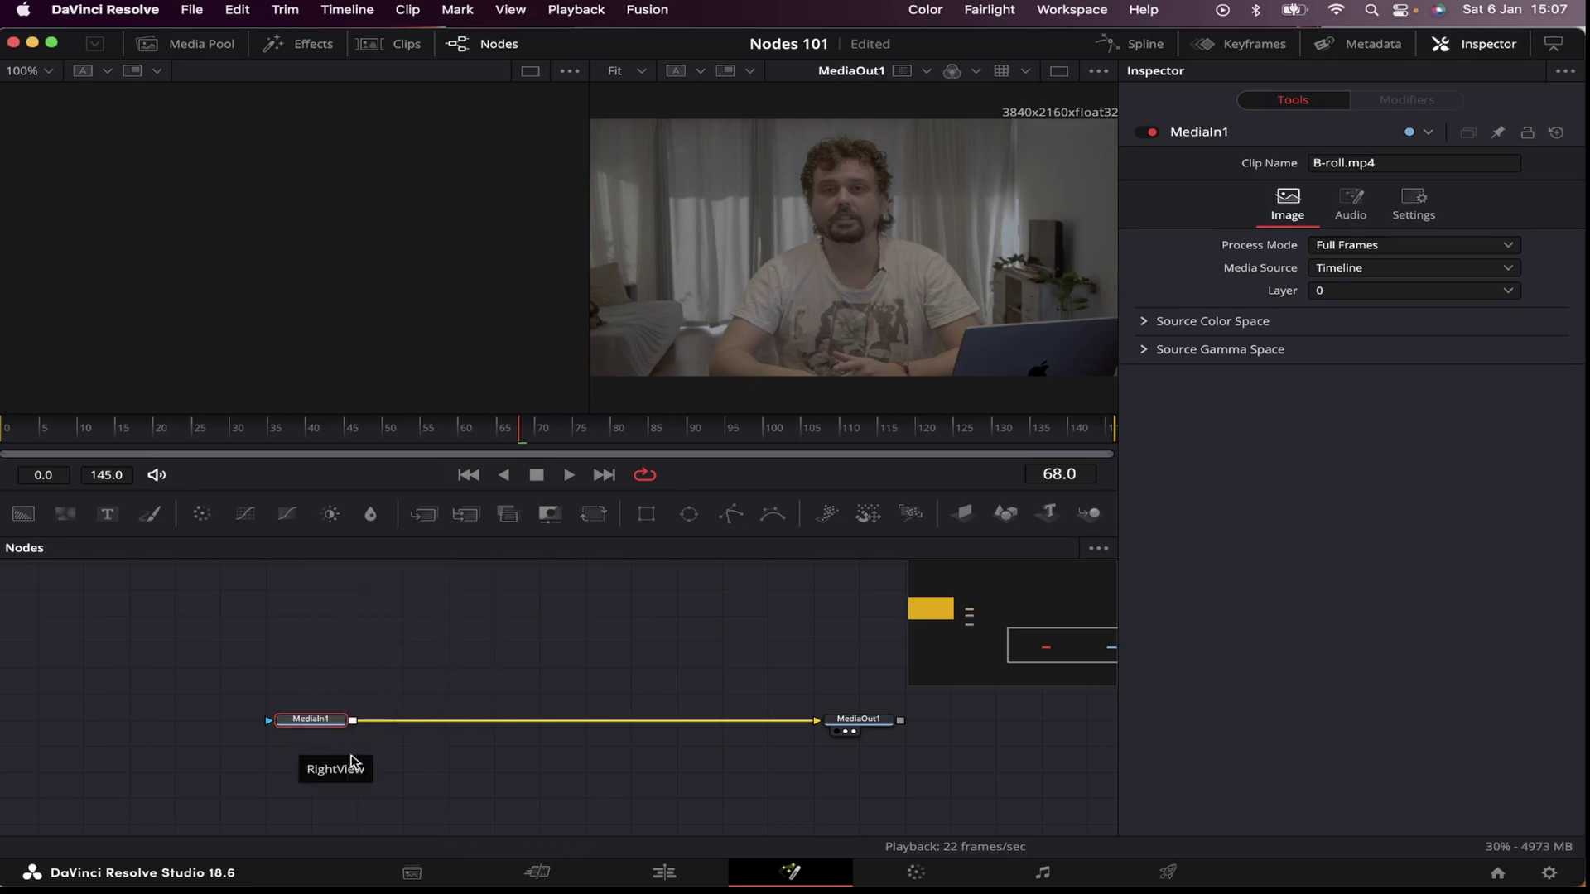
pyautogui.click(447, 750)
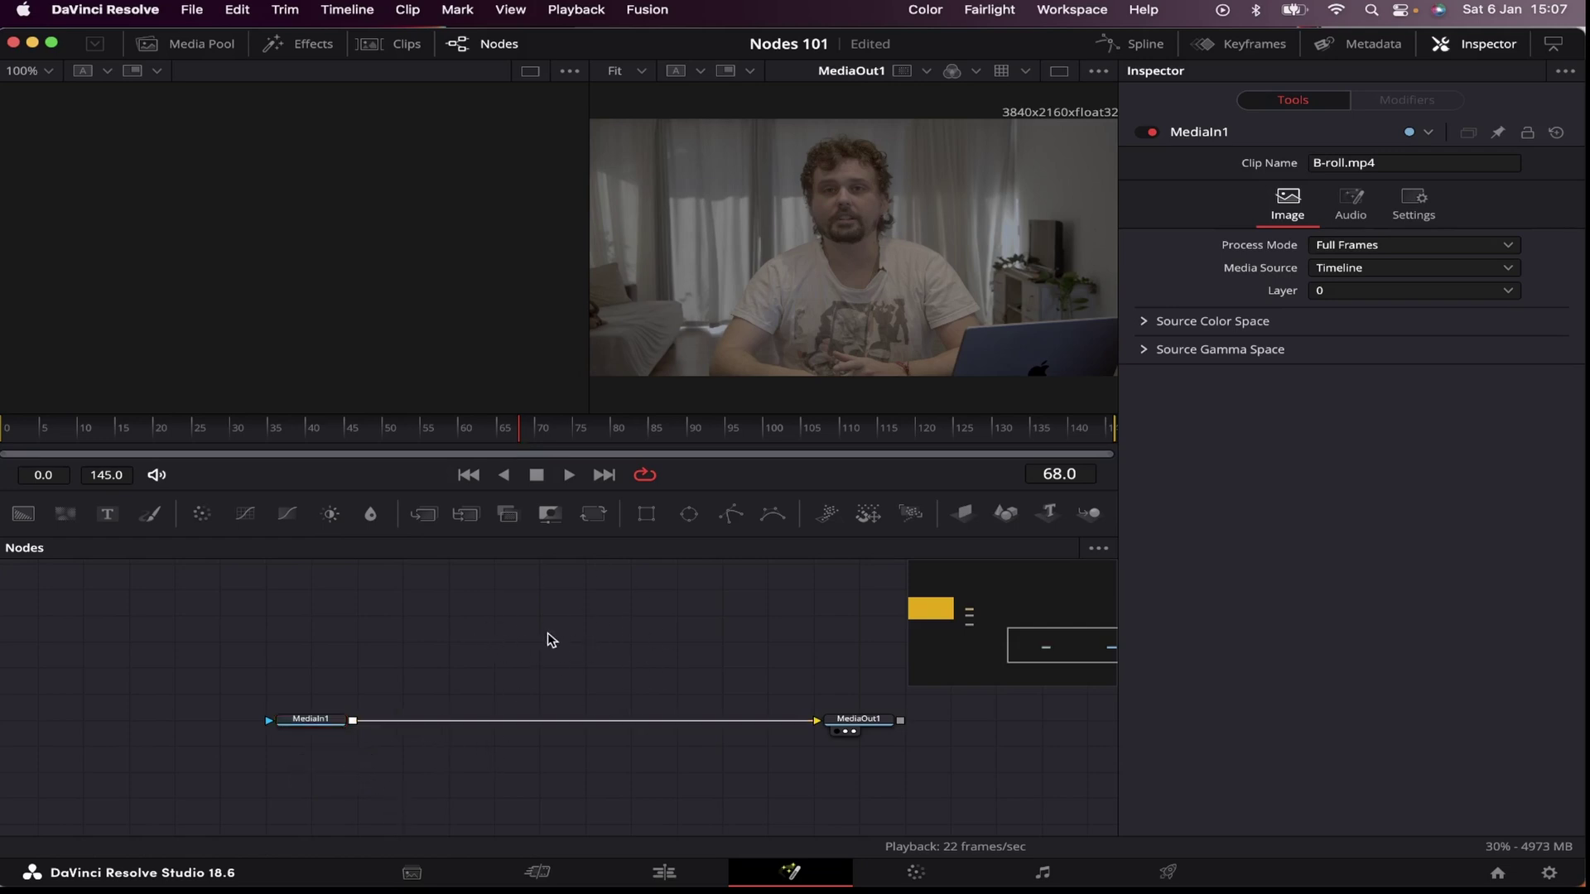
# Step: Add a Transform3 node and insert it between MediaIn1 and MediaOut1
pyautogui.hotkey('shift', 'space')
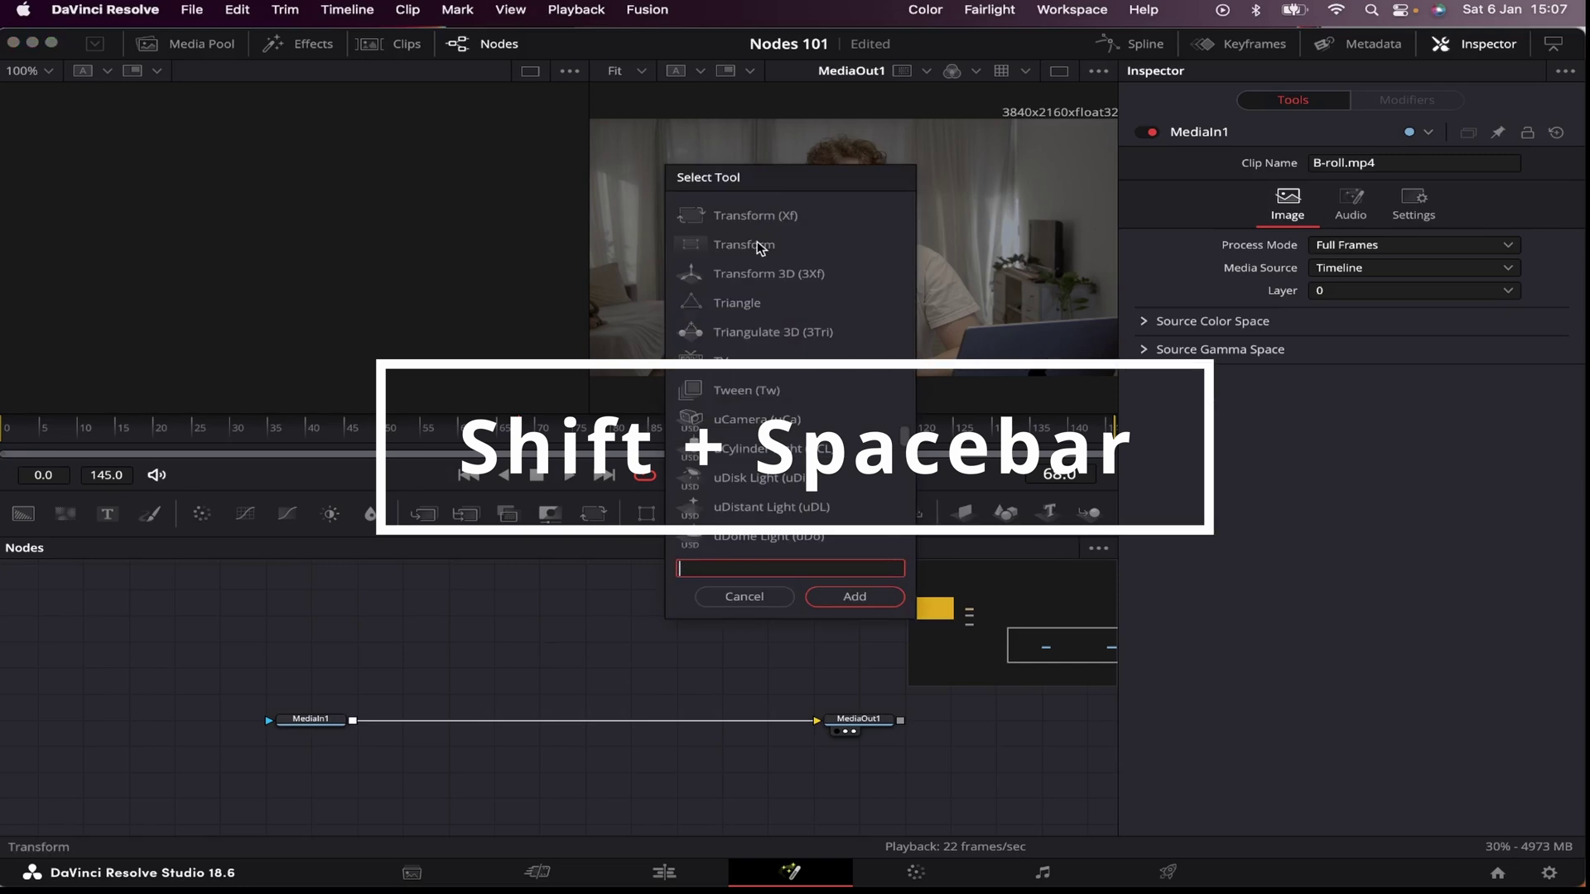
pyautogui.write('xf')
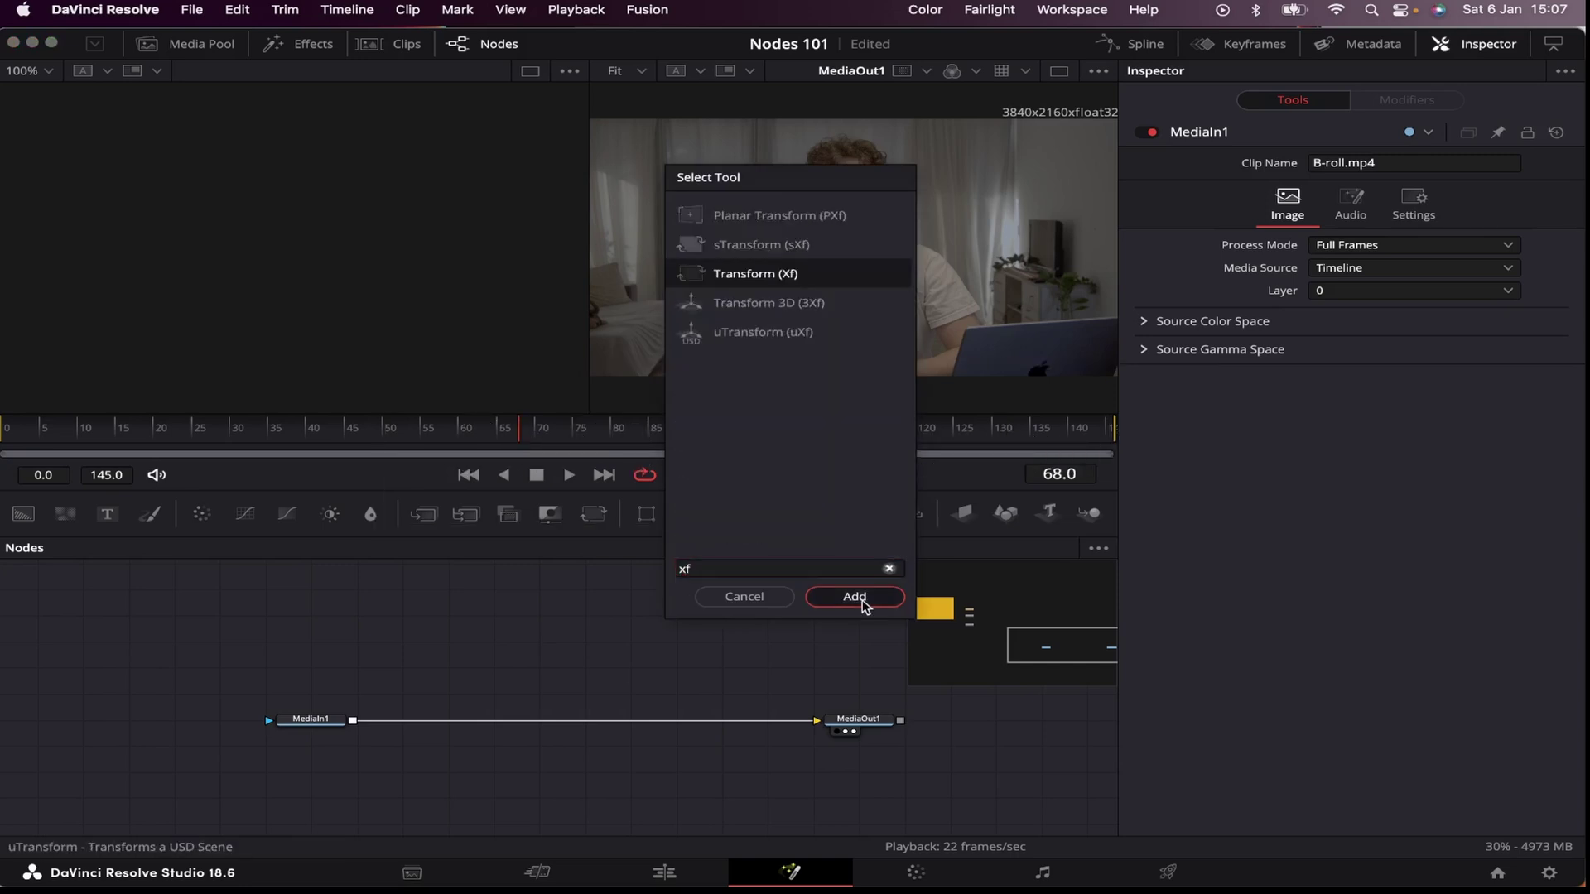
pyautogui.click(854, 596)
pyautogui.moveTo(532, 652); pyautogui.dragTo(542, 623)
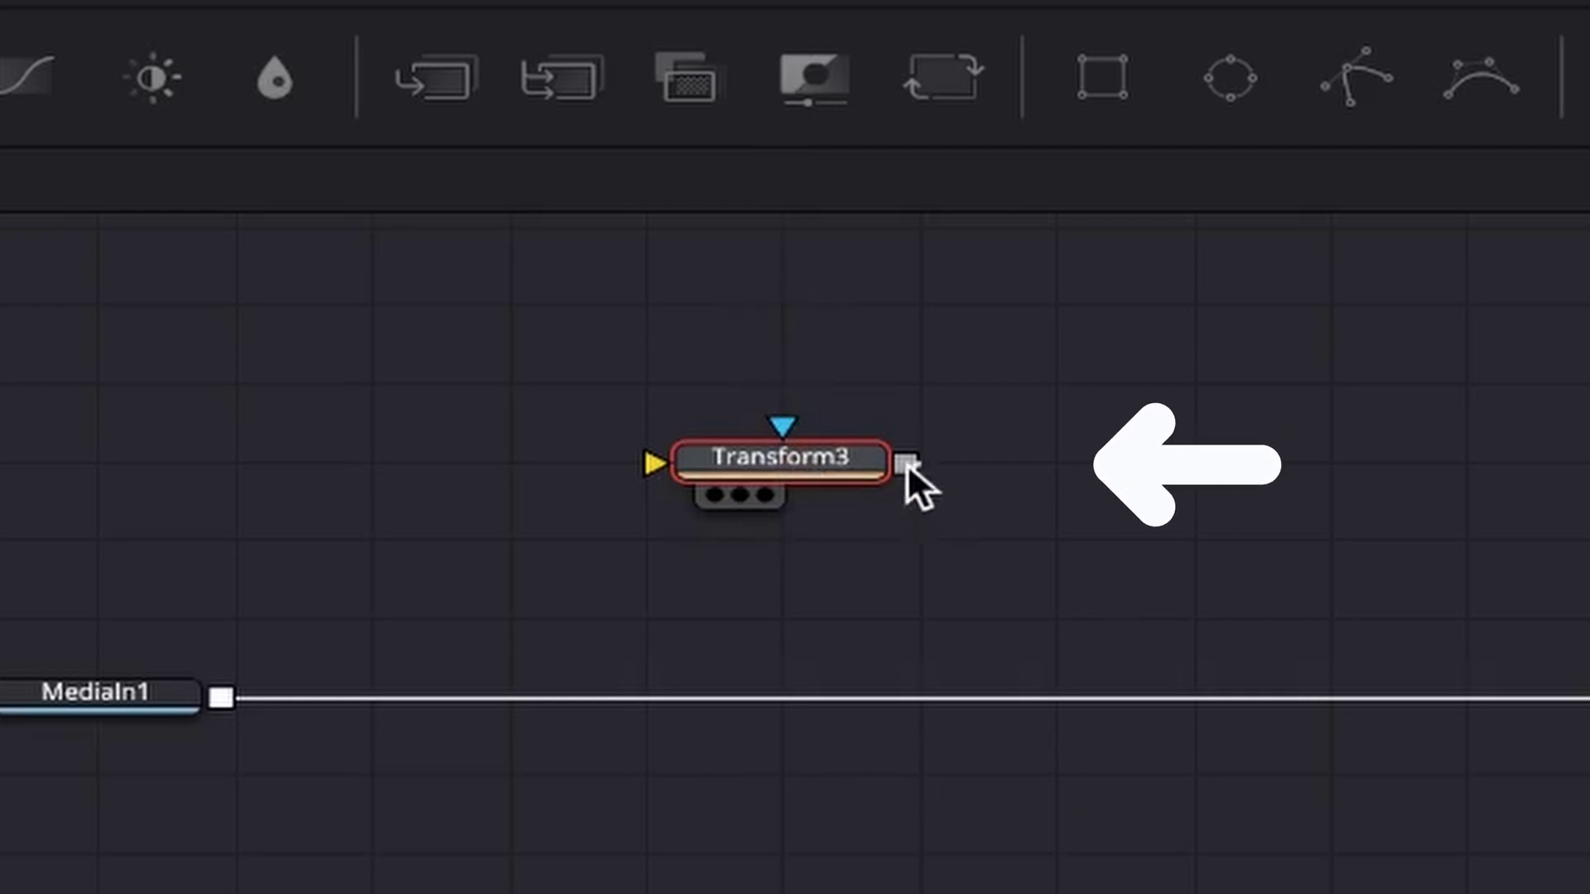
pyautogui.moveTo(903, 465); pyautogui.dragTo(1133, 479)
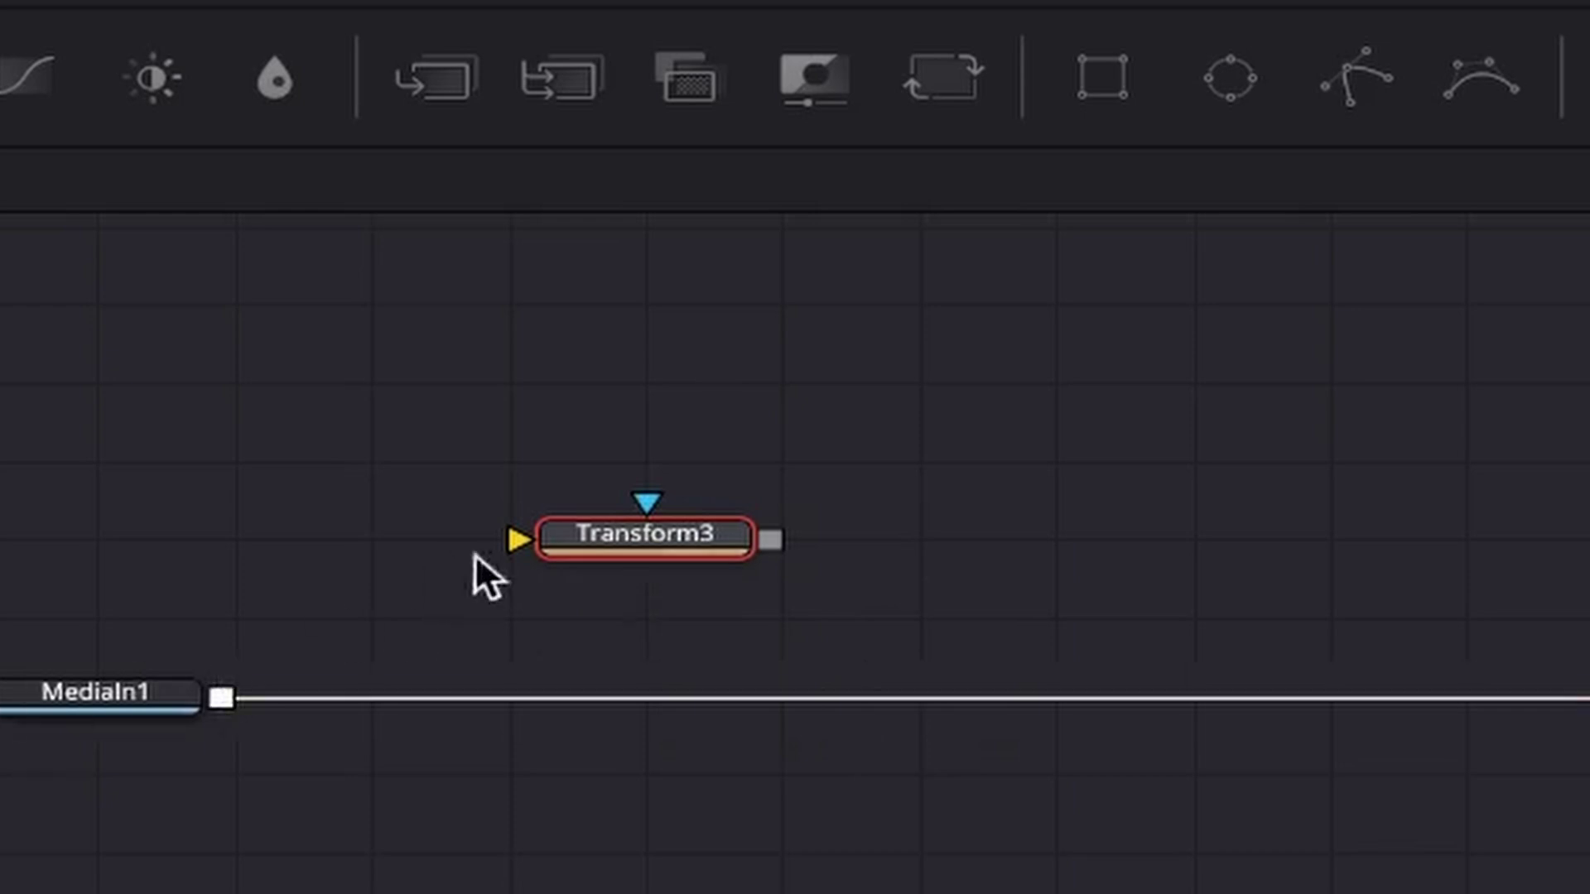
pyautogui.moveTo(673, 538); pyautogui.dragTo(689, 663)
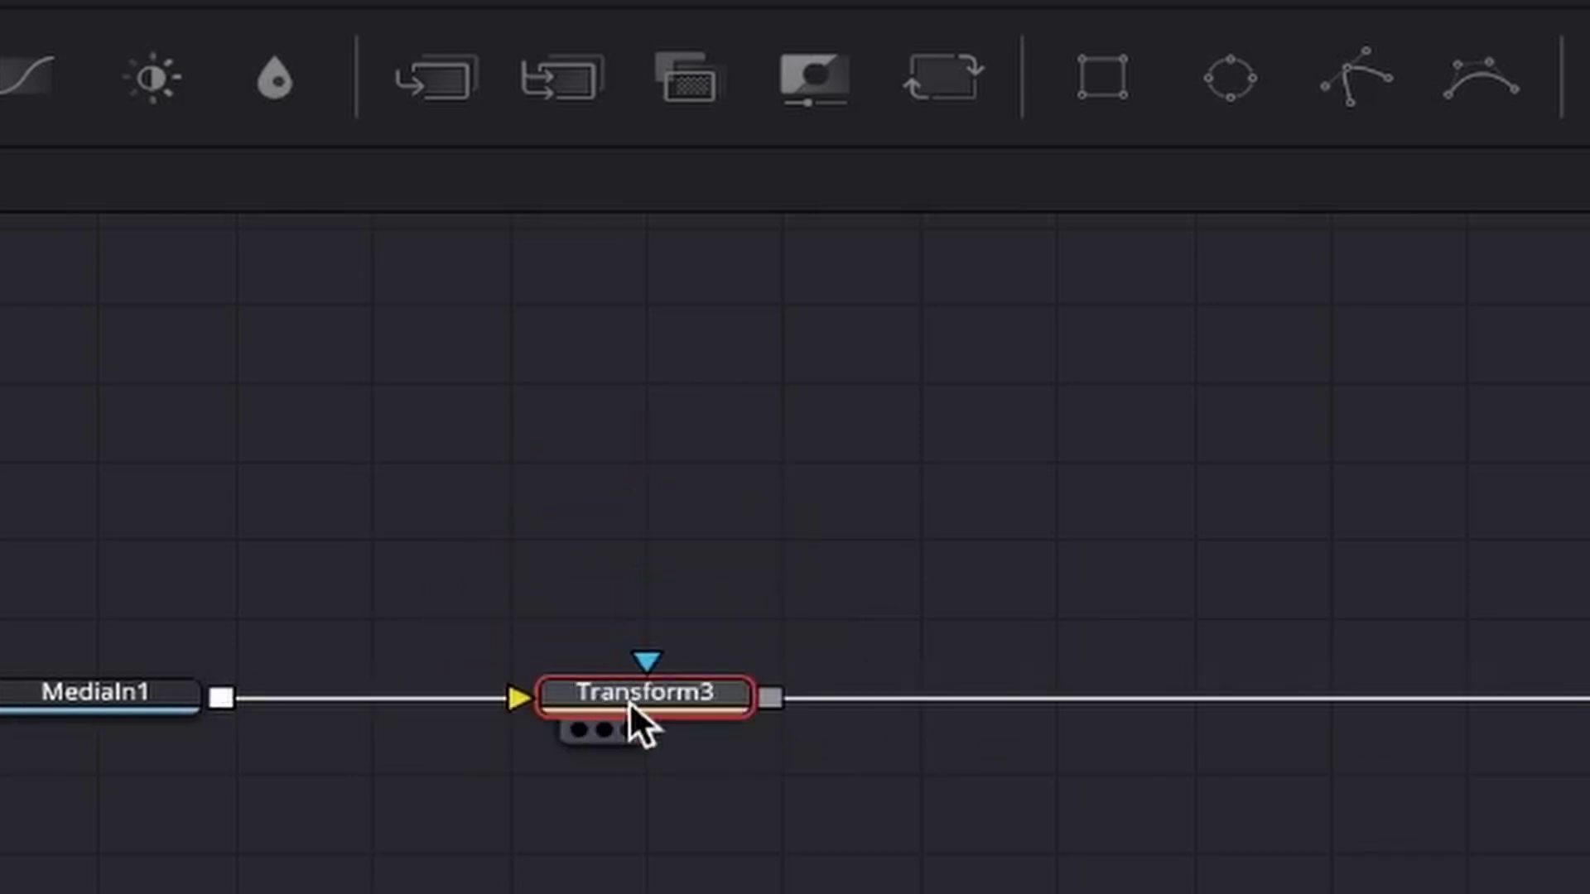
pyautogui.press('shift')
pyautogui.moveTo(647, 704); pyautogui.dragTo(699, 709)
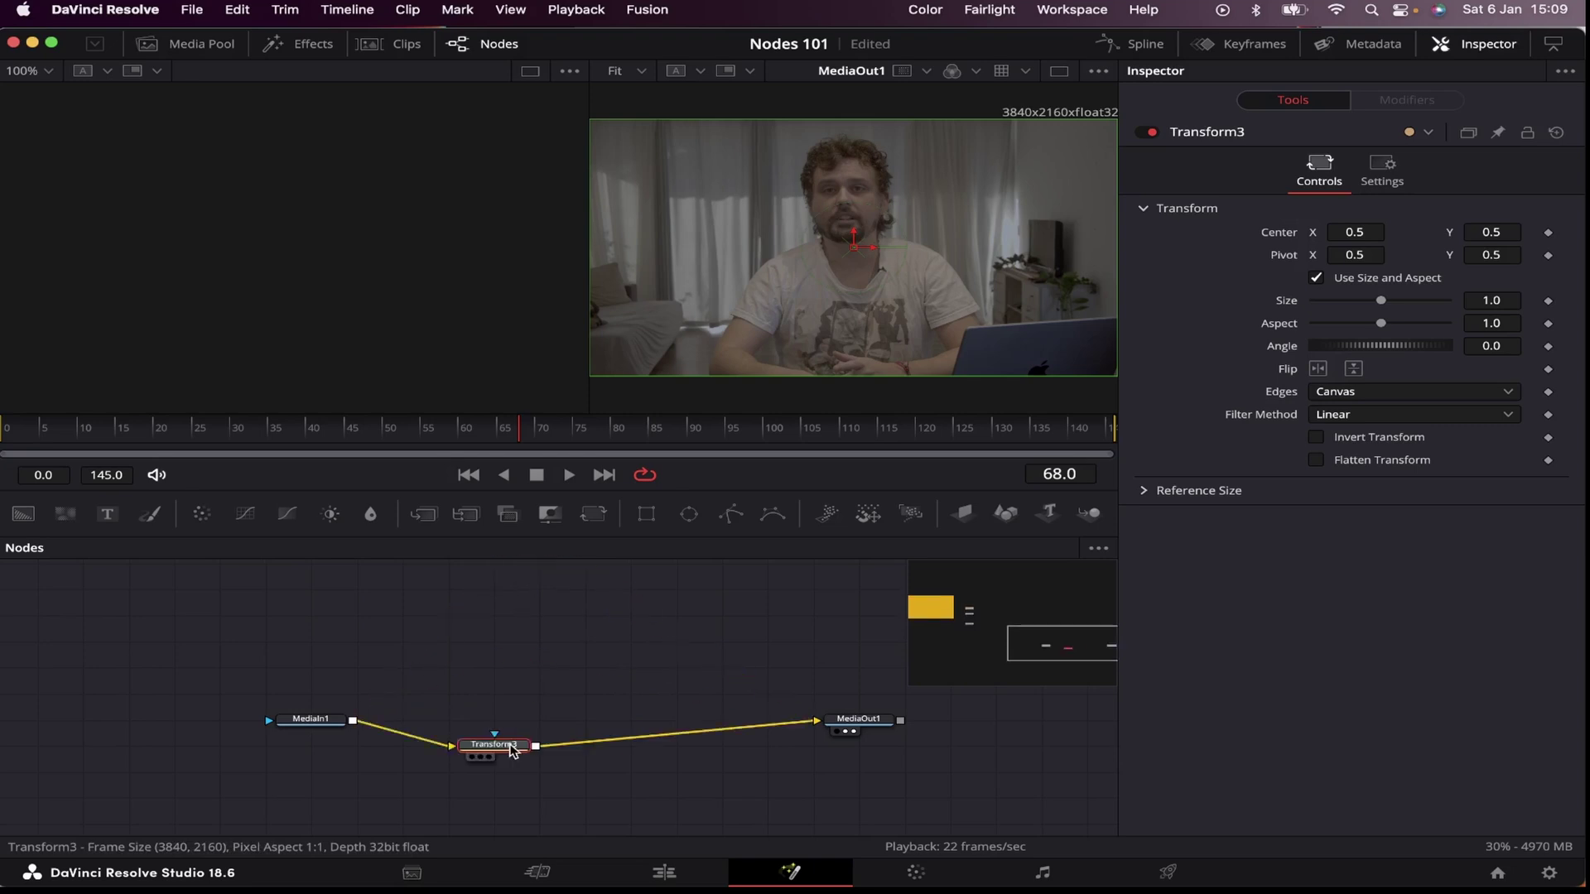
pyautogui.moveTo(512, 750); pyautogui.dragTo(558, 724)
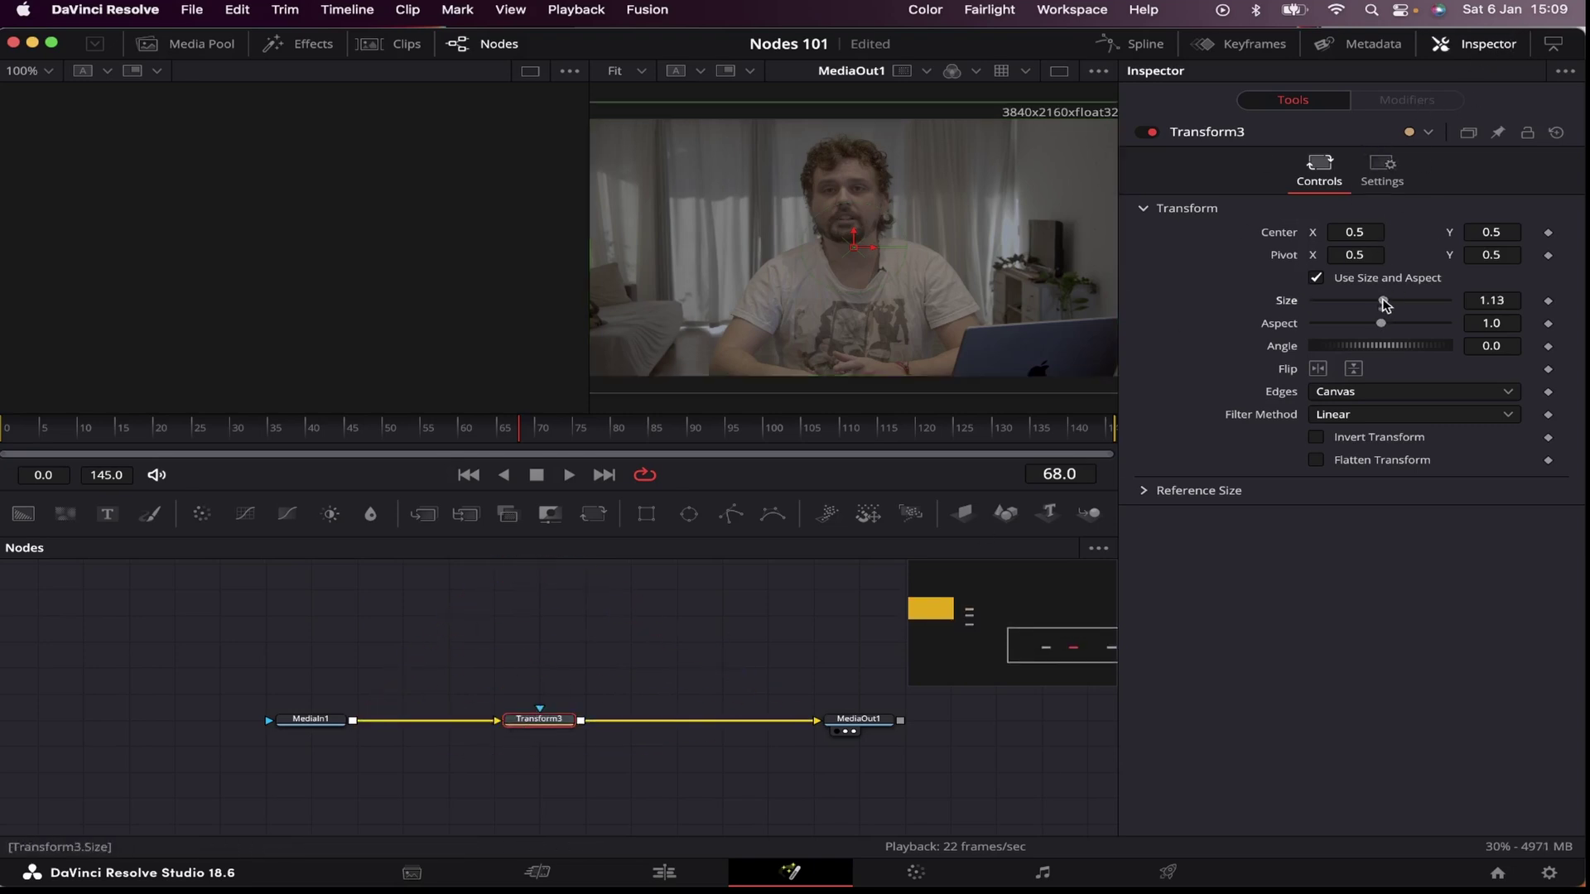
# Step: Try Size 1.57 and the horizontal and vertical flips on Transform3, then turn the flips off
pyautogui.moveTo(1381, 300); pyautogui.dragTo(1387, 347)
pyautogui.click(1318, 370)
pyautogui.click(1318, 371)
pyautogui.click(1354, 369)
pyautogui.click(1353, 369)
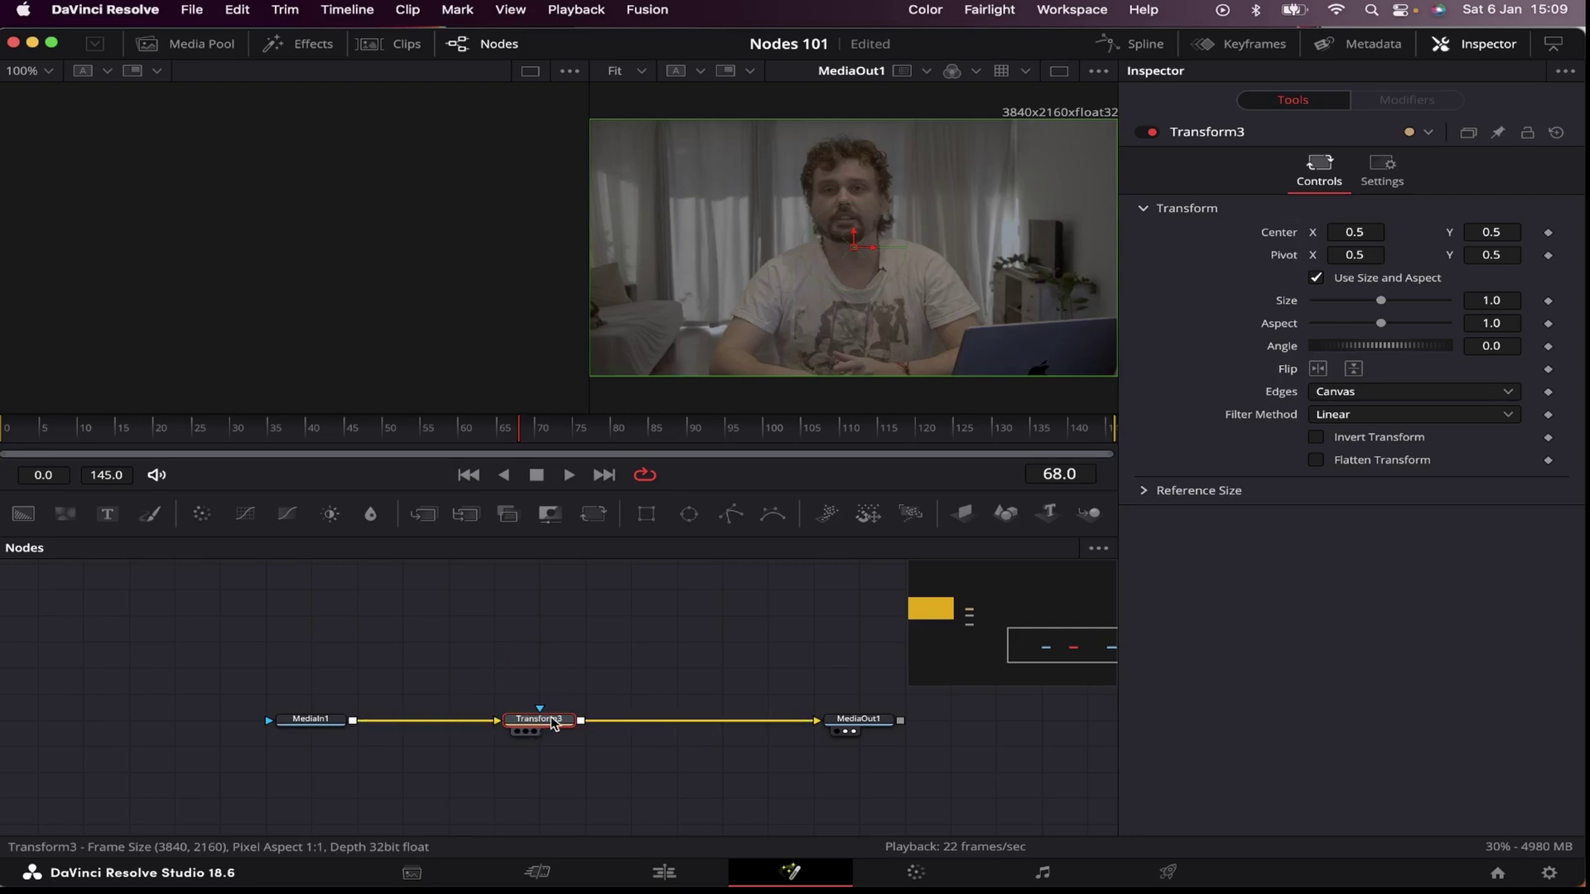
# Step: Replace Transform3 with a Blur node on the link and raise the blur to about 19.7
pyautogui.press('Delete')
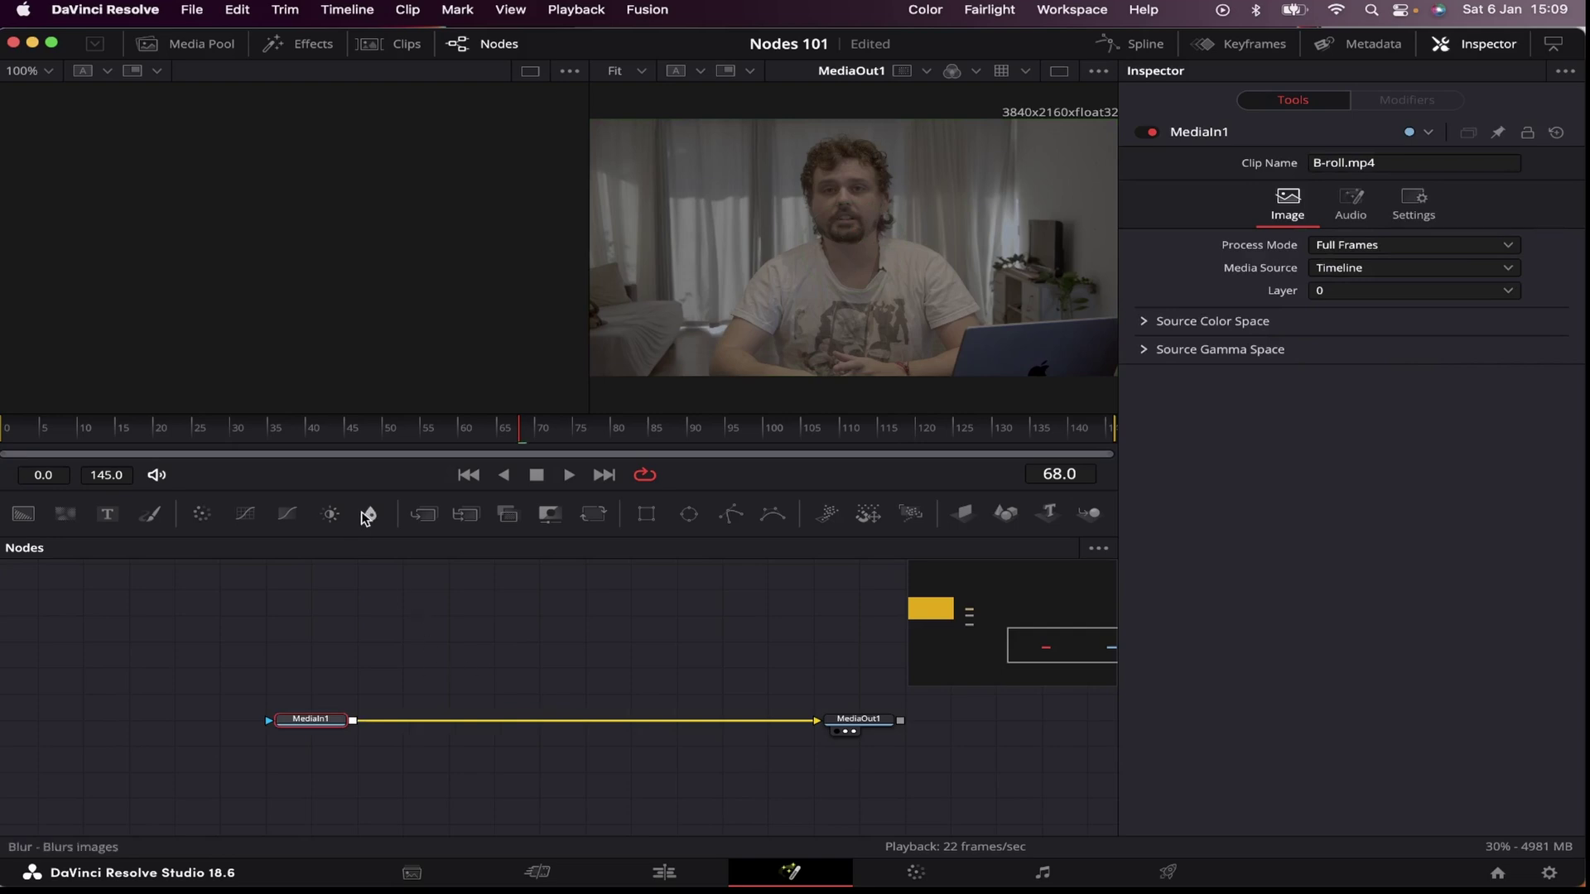
pyautogui.moveTo(391, 536); pyautogui.dragTo(539, 720)
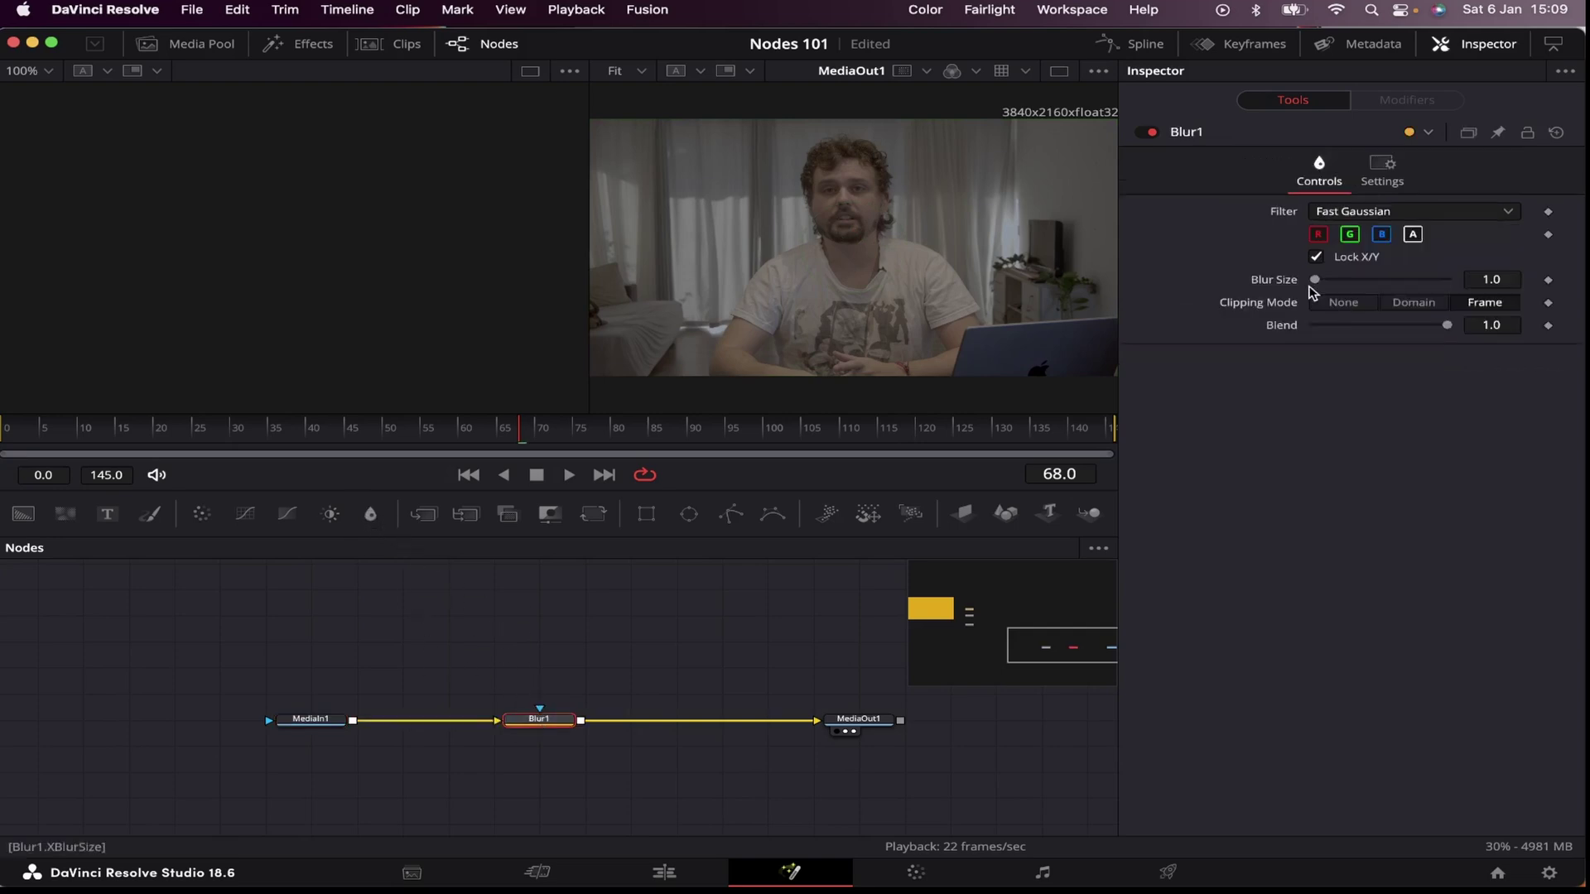
pyautogui.moveTo(1321, 284); pyautogui.dragTo(1314, 286)
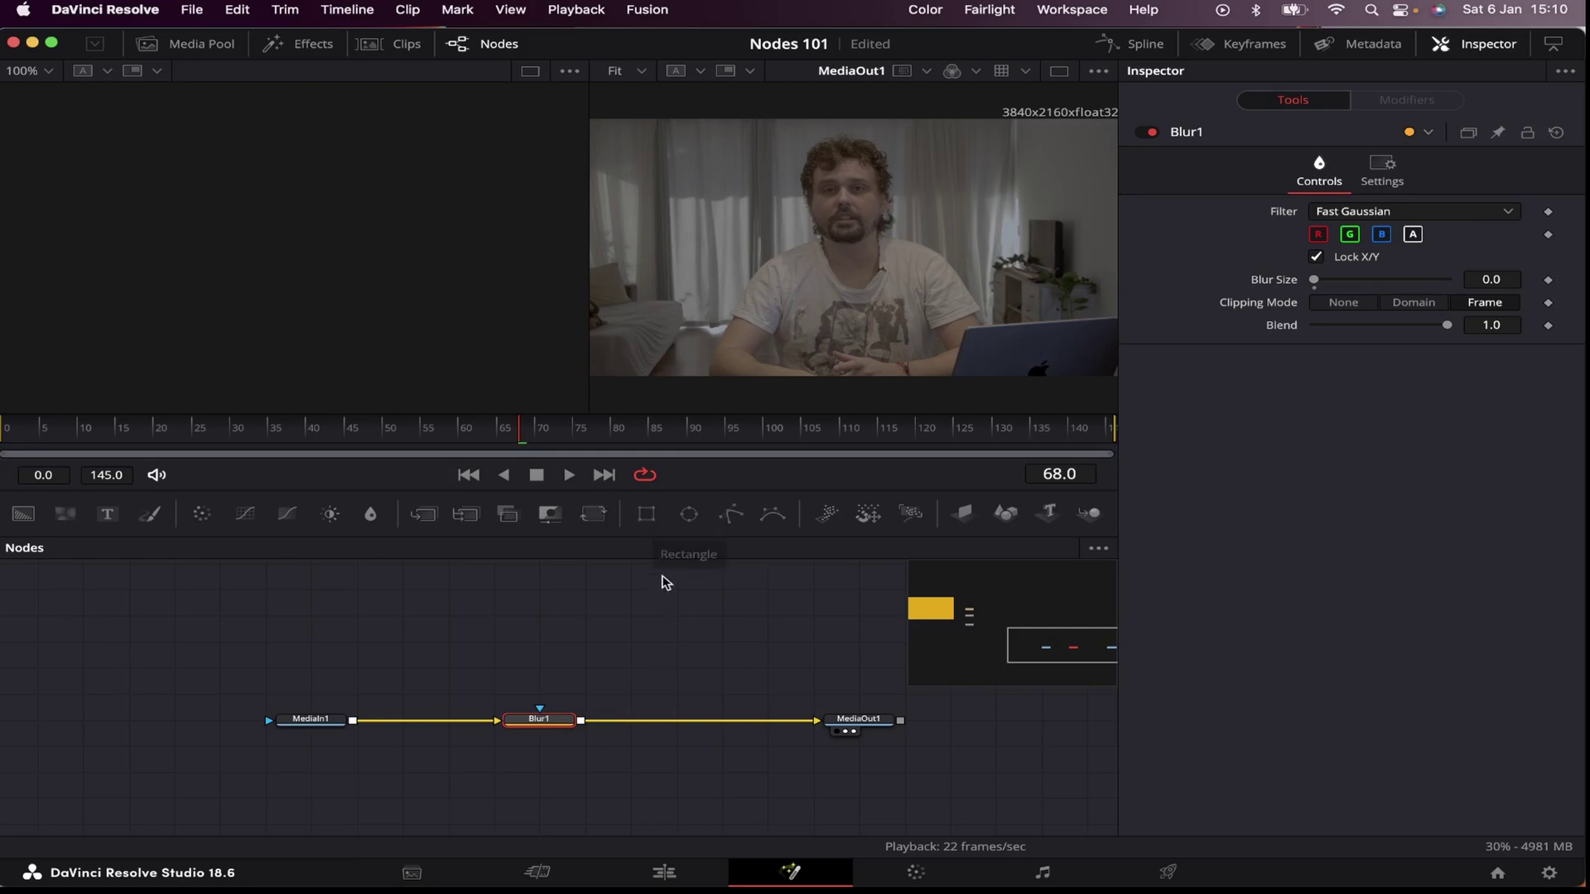
# Step: Mask Blur1 with a rectangle, raise the blur to 66.1 and move the mask off the face
pyautogui.moveTo(645, 517); pyautogui.dragTo(539, 717)
pyautogui.click(539, 719)
pyautogui.moveTo(1317, 283); pyautogui.dragTo(1404, 296)
pyautogui.click(539, 667)
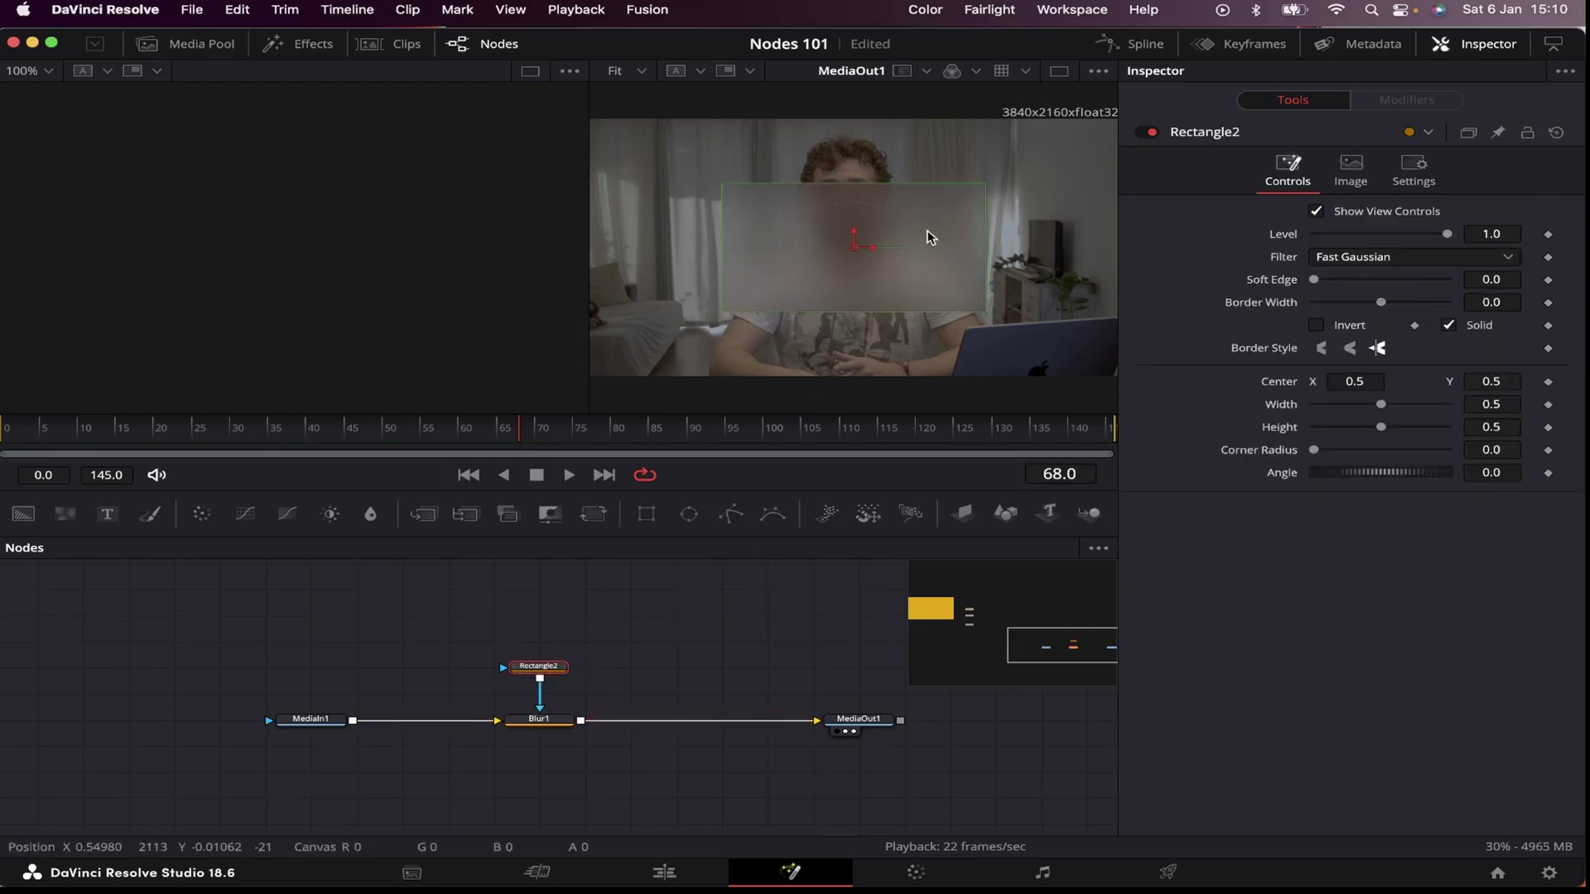
pyautogui.moveTo(844, 267); pyautogui.dragTo(845, 389)
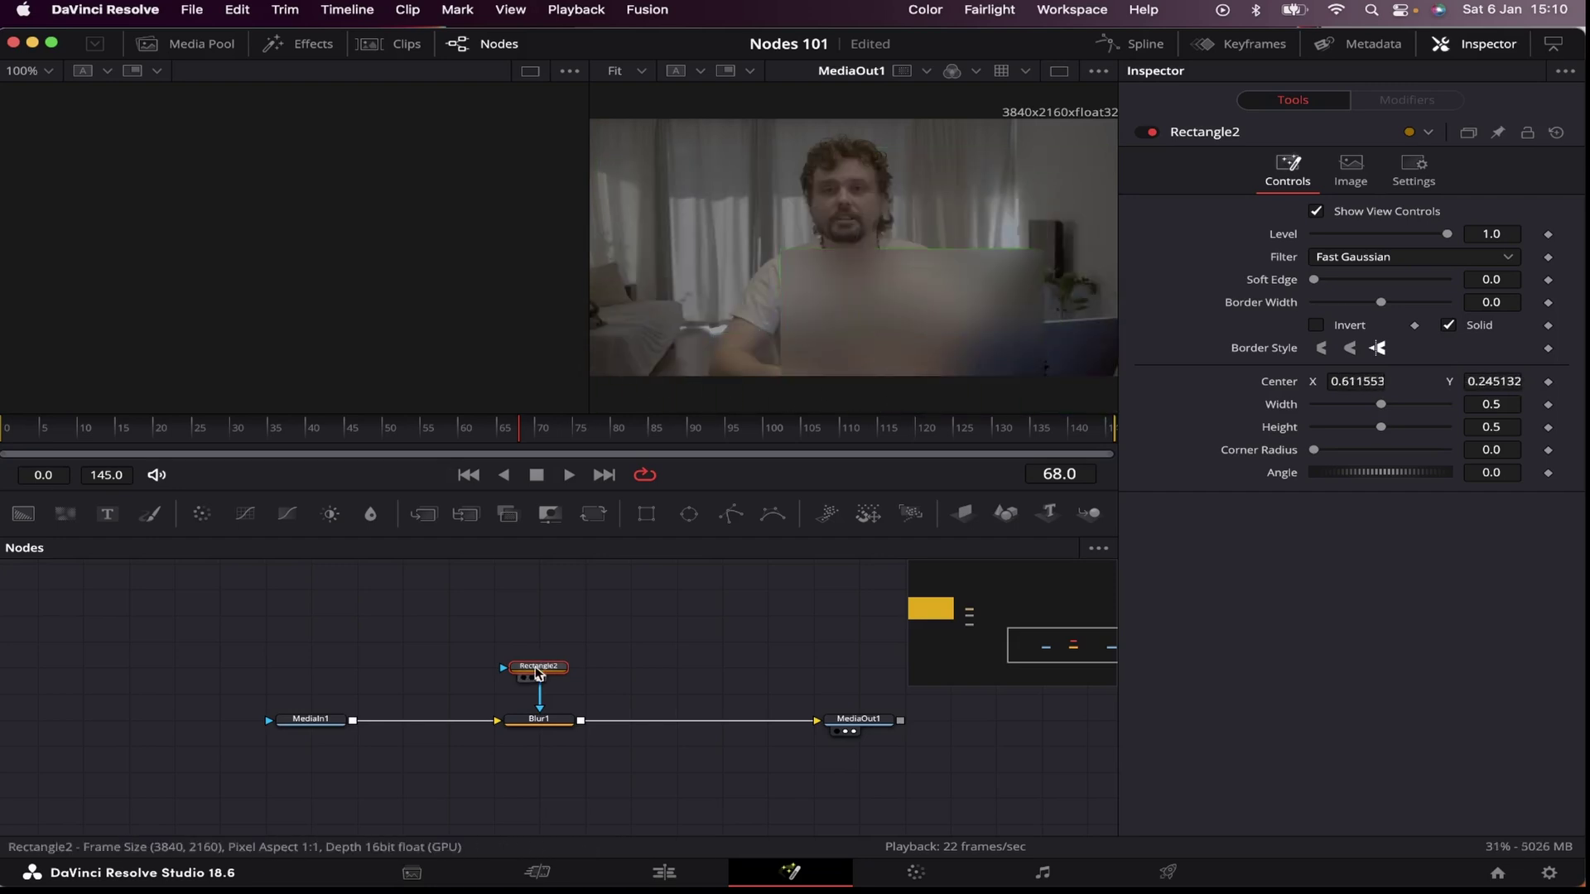
# Step: Swap Rectangle2 for an ellipse mask on Blur1, move it lower right and shrink it, then delete it
pyautogui.click(539, 667)
pyautogui.press('Delete')
pyautogui.moveTo(688, 515); pyautogui.dragTo(539, 667)
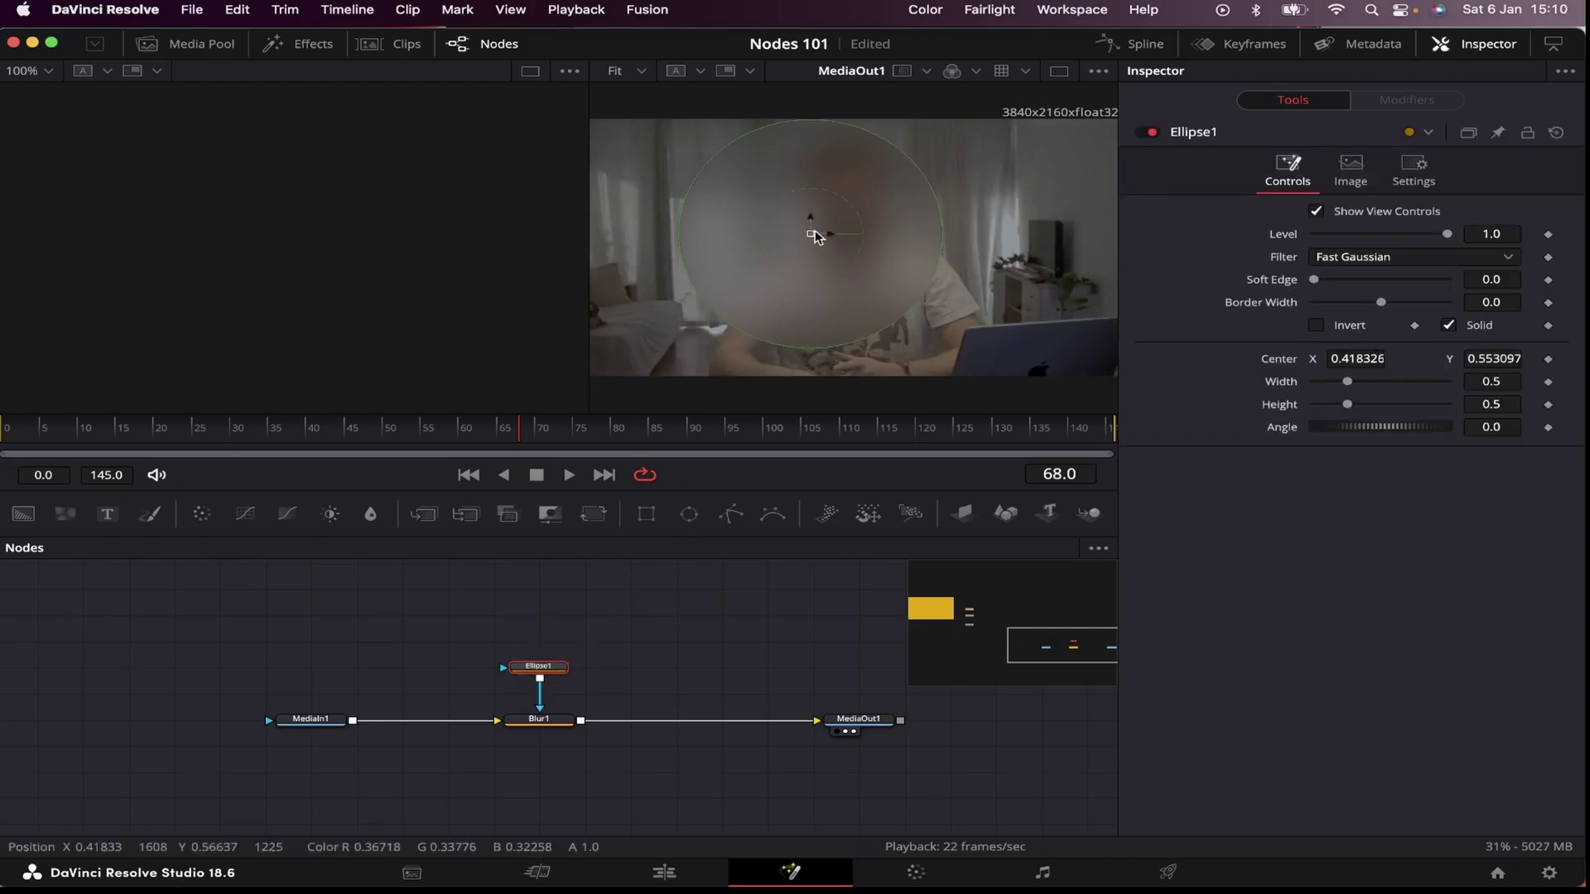
pyautogui.moveTo(814, 236); pyautogui.dragTo(1043, 371)
pyautogui.moveTo(915, 368); pyautogui.dragTo(1035, 366)
pyautogui.press('Delete')
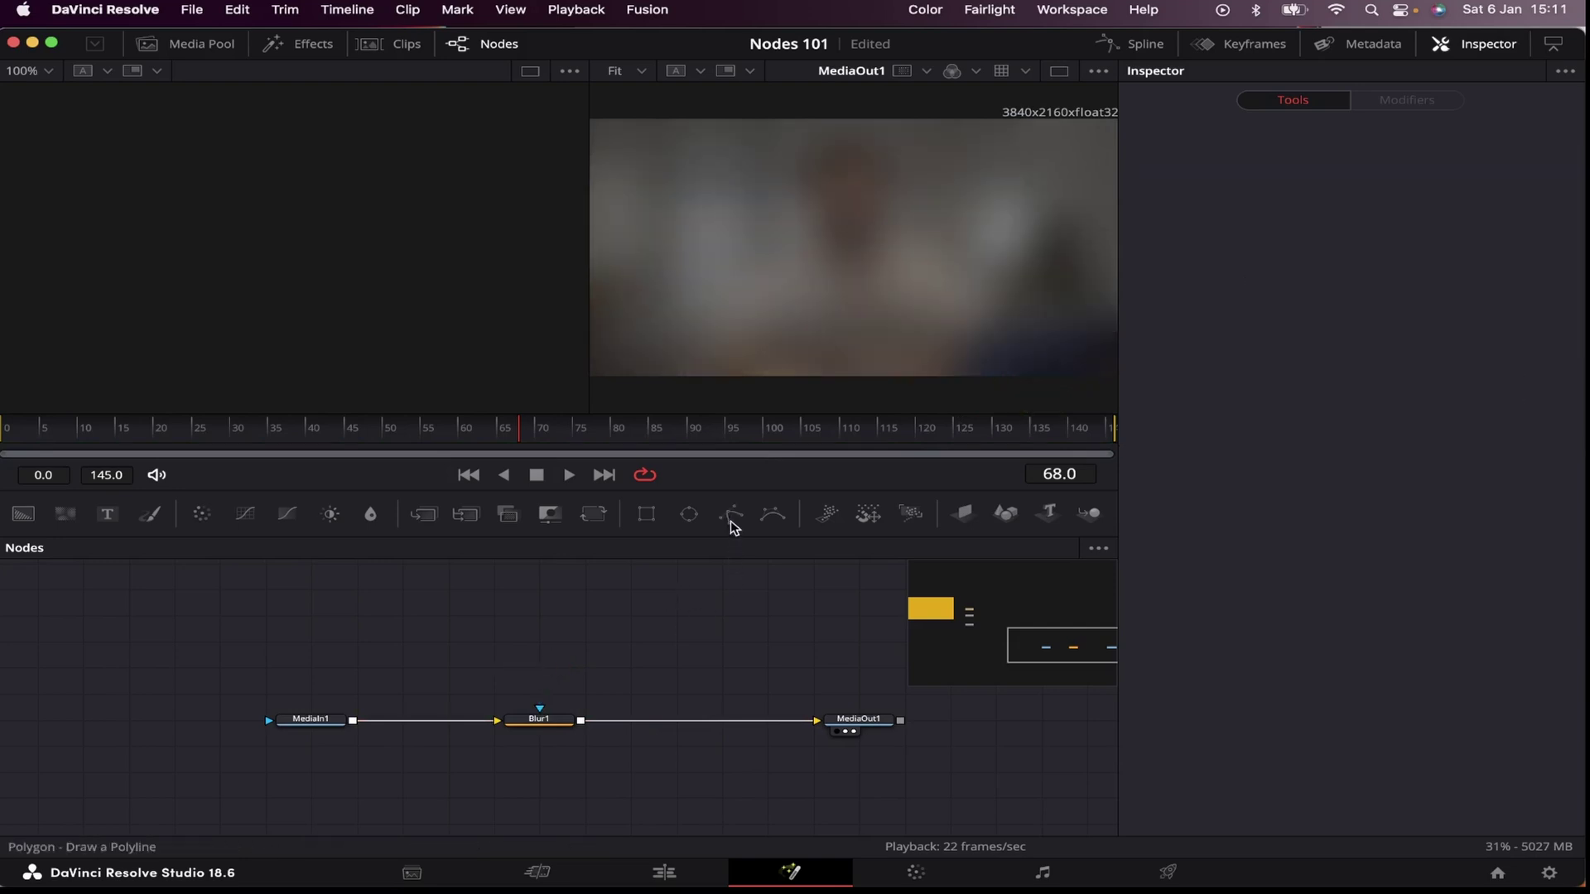
# Step: Draw a closed polygon mask on Blur1, move it across the frame, then delete it
pyautogui.moveTo(730, 515); pyautogui.dragTo(540, 709)
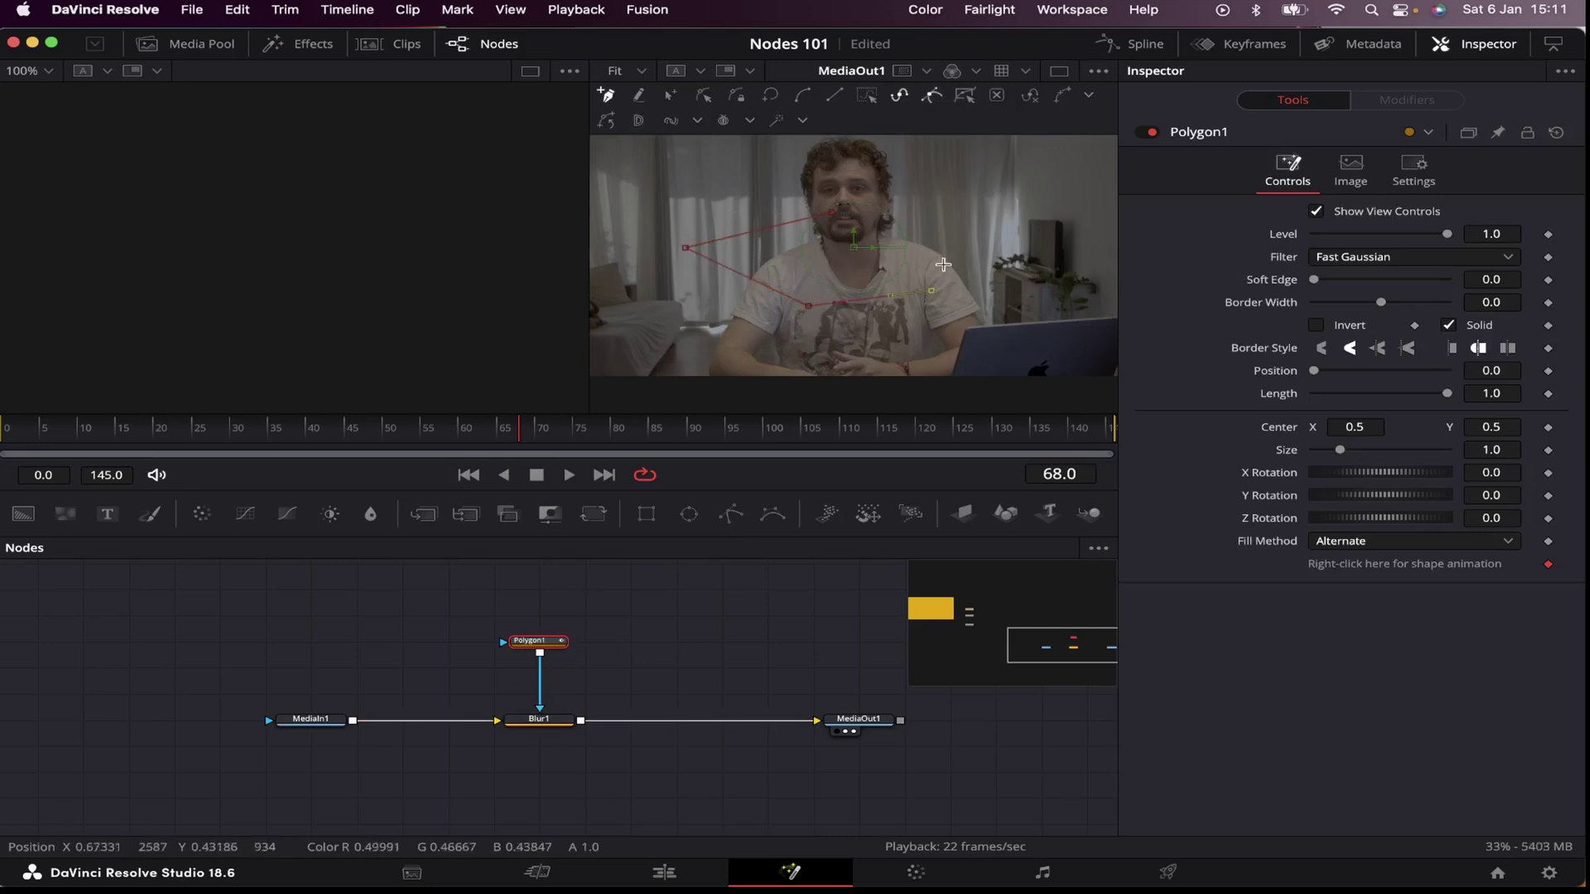
pyautogui.click(834, 212)
pyautogui.moveTo(856, 241); pyautogui.dragTo(769, 265)
pyautogui.click(539, 642)
pyautogui.press('Delete')
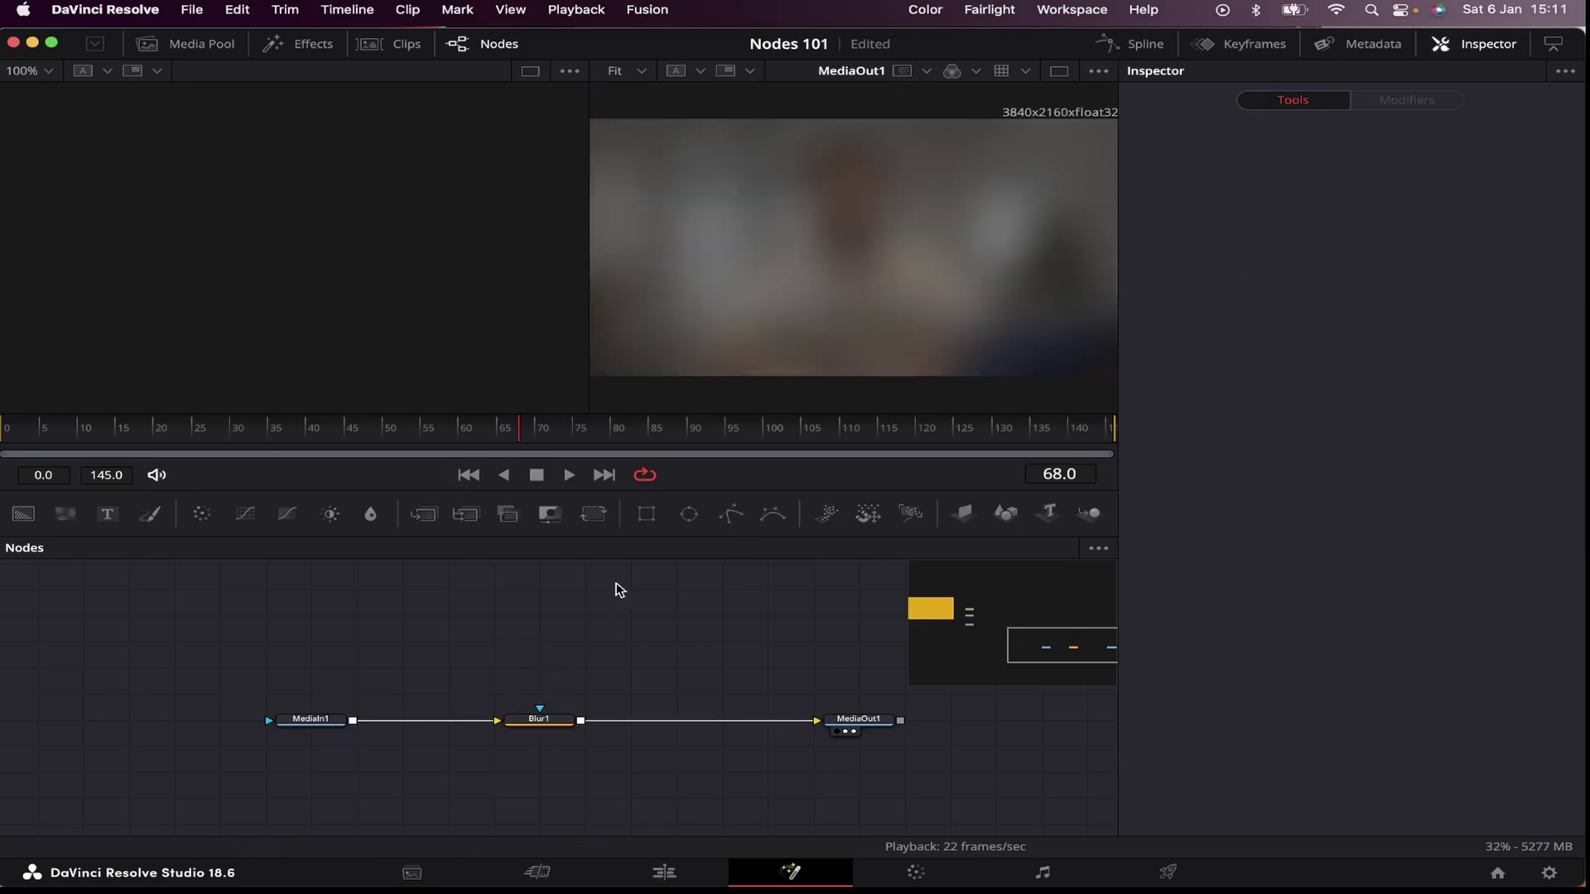
# Step: Add a shrunken ellipse mask, paste a copy at mid-height, soften its edge, then delete the ellipse and blur nodes
pyautogui.moveTo(686, 520); pyautogui.dragTo(540, 709)
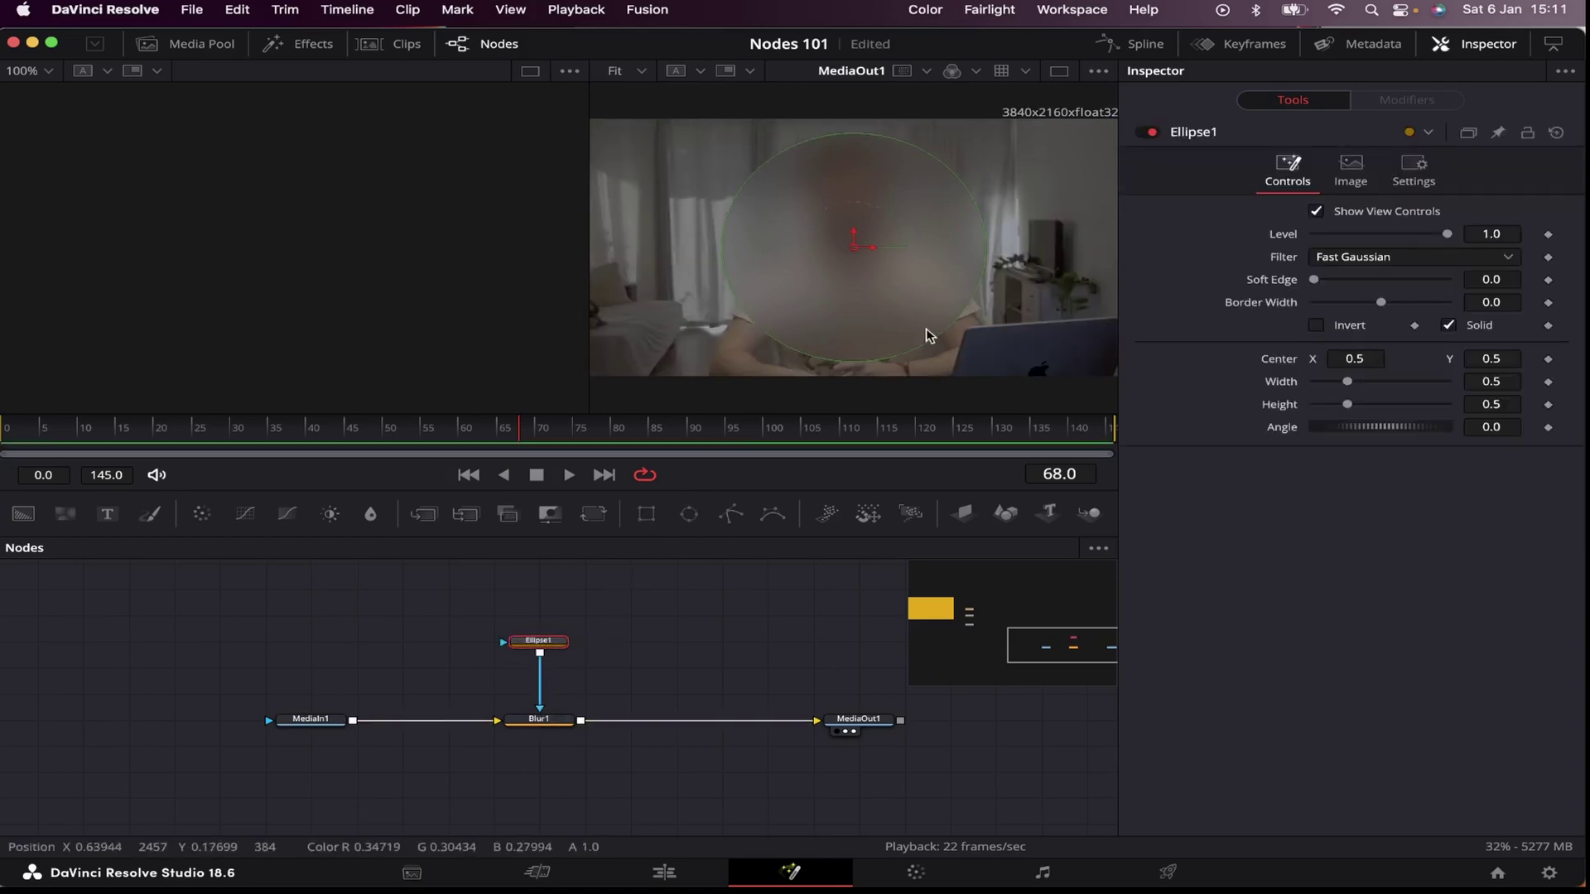
pyautogui.moveTo(930, 330); pyautogui.dragTo(1045, 370)
pyautogui.click(543, 642)
pyautogui.press('super+c')
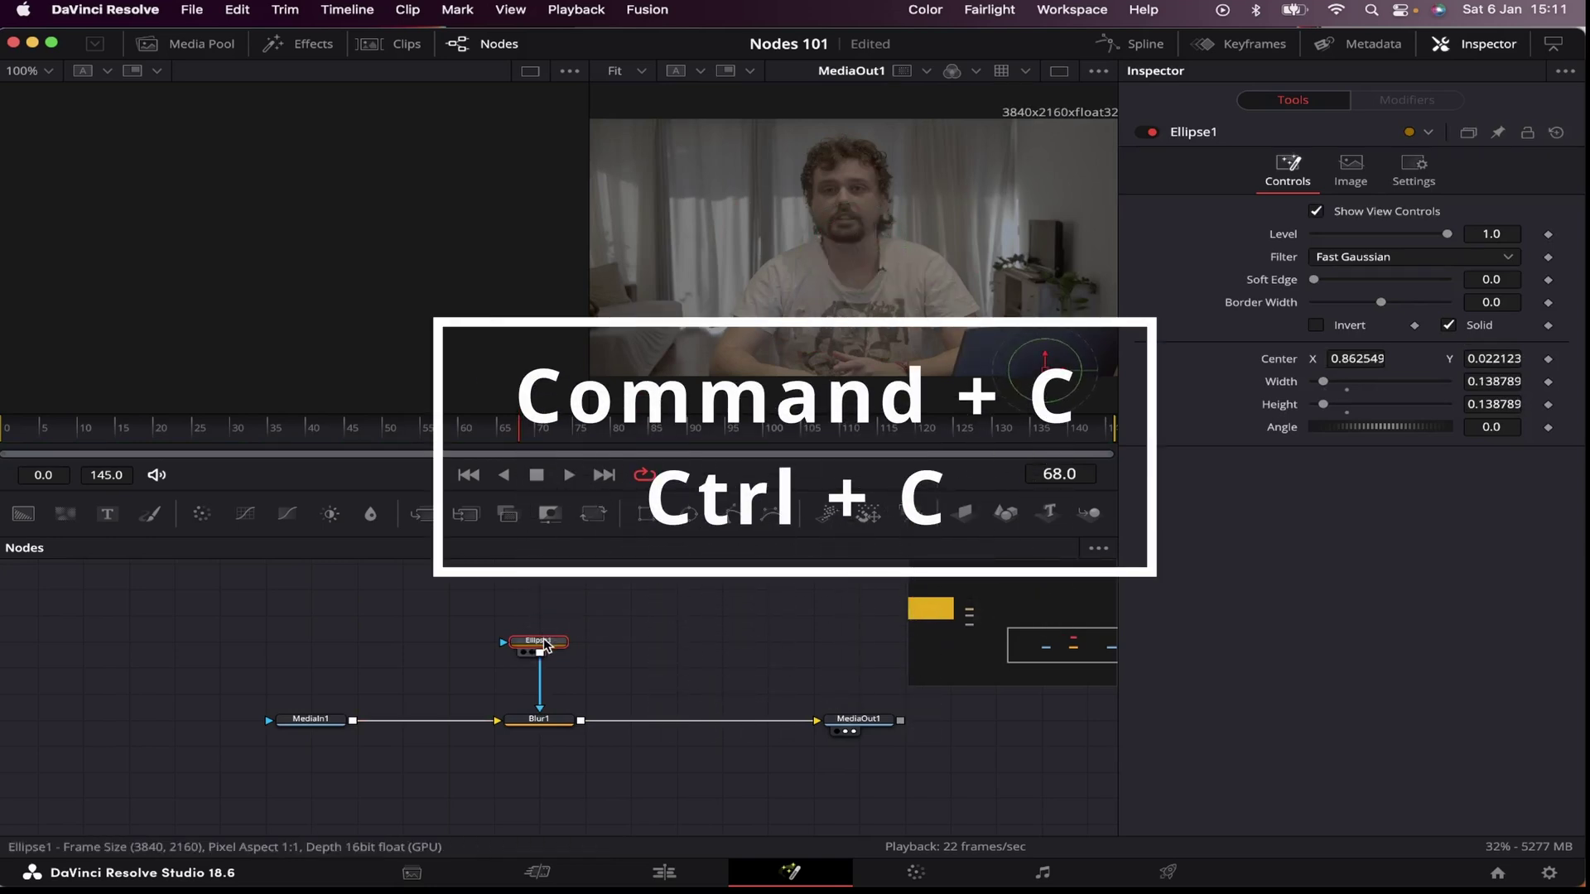
pyautogui.press('super+v')
pyautogui.moveTo(1045, 358); pyautogui.dragTo(1082, 296)
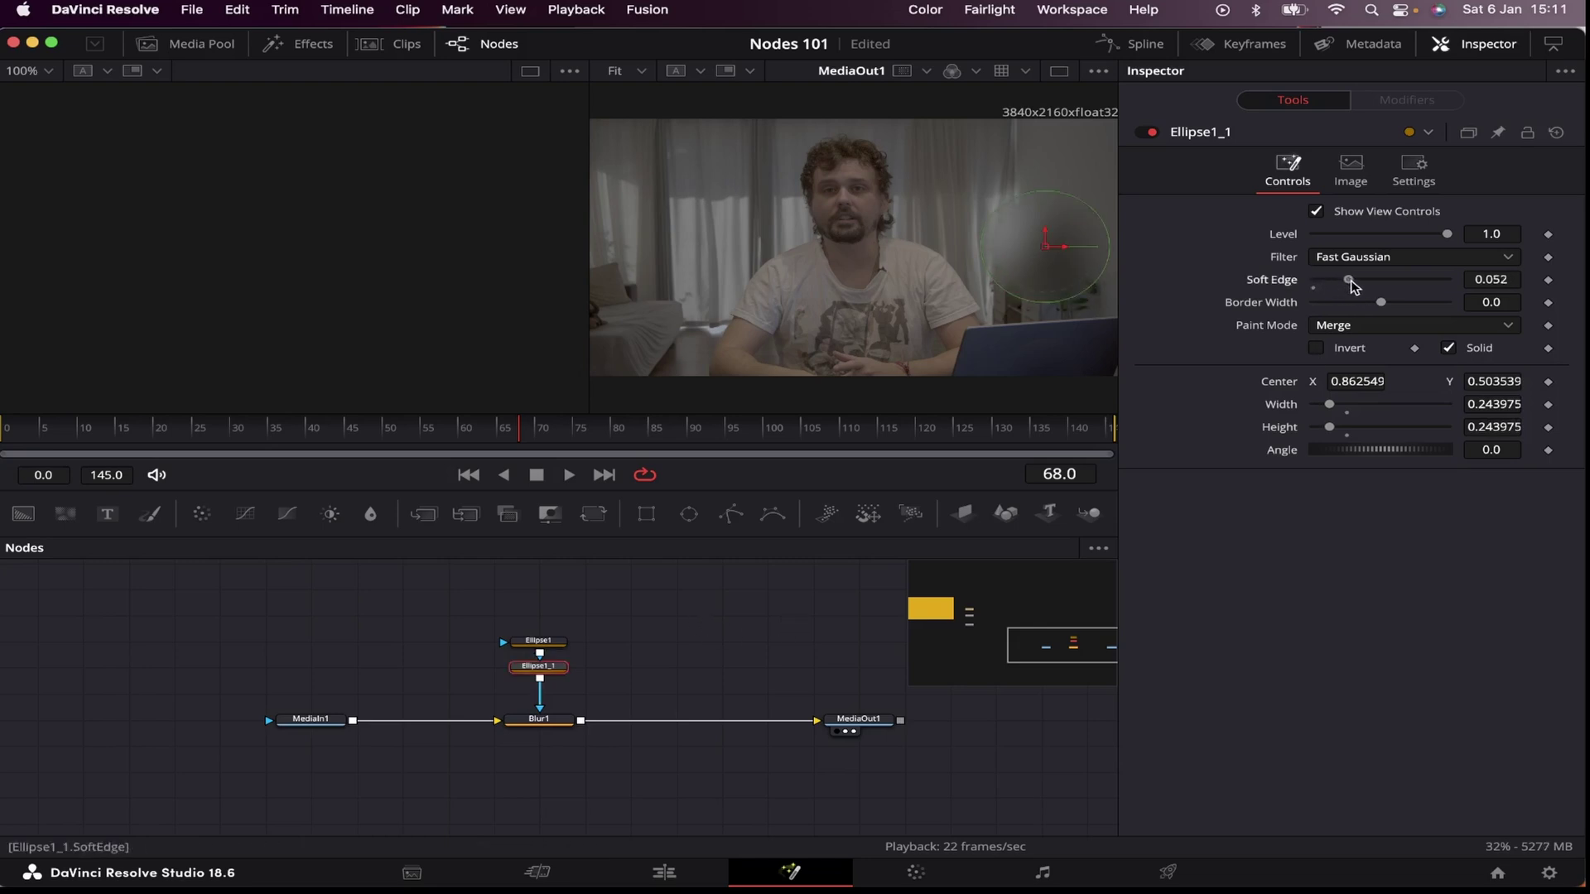
pyautogui.moveTo(1375, 283); pyautogui.dragTo(1383, 283)
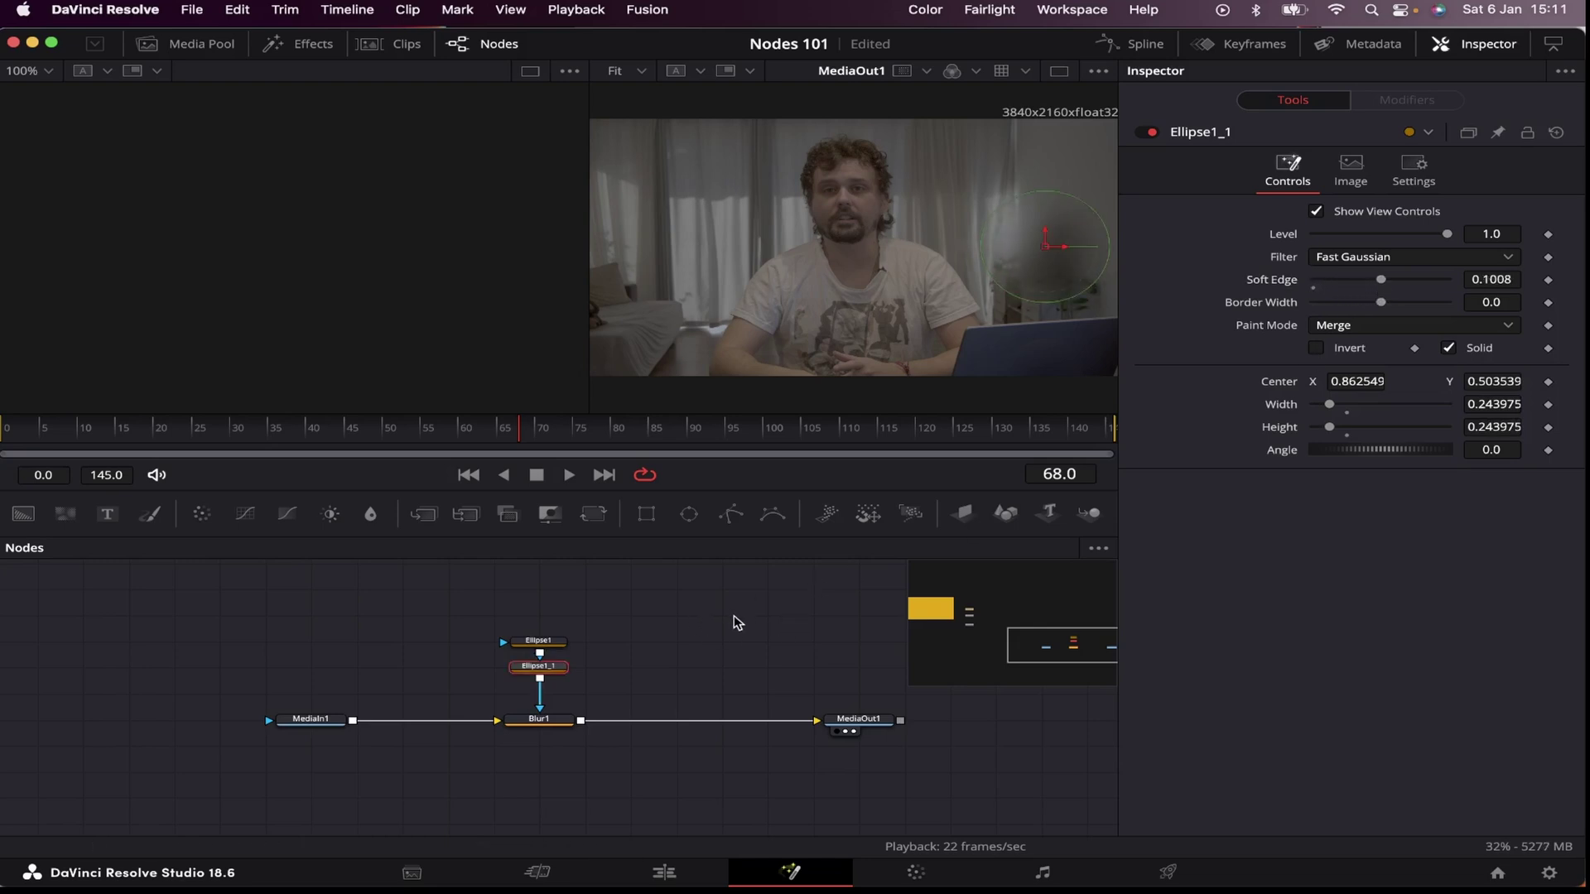
pyautogui.press('Delete')
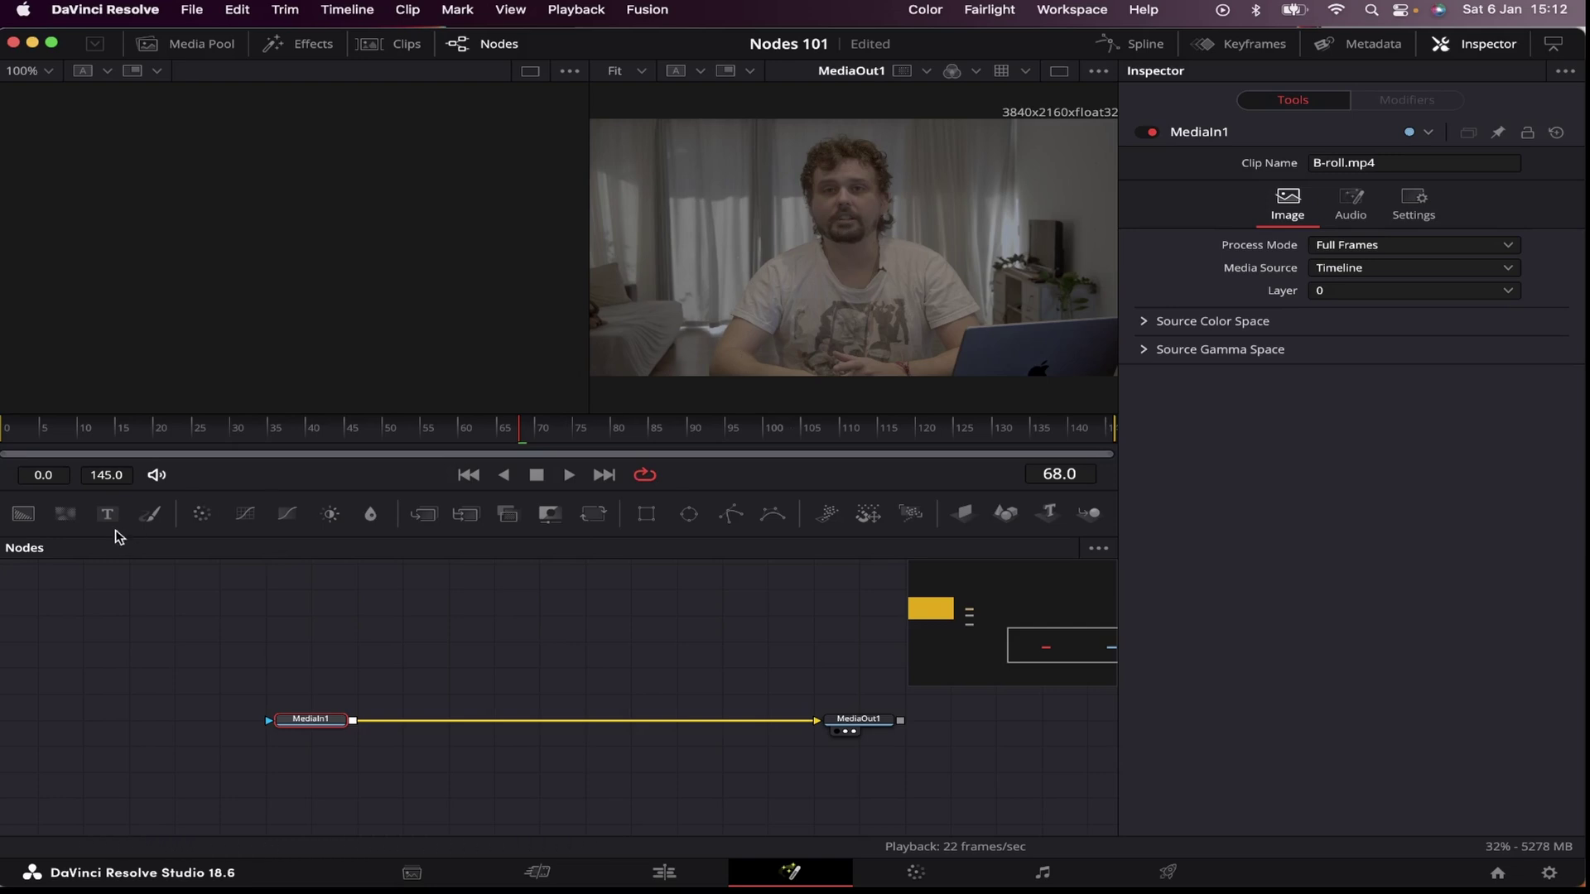
# Step: Add a Text+ node merged over the video through Merge2 and enlarge the text size
pyautogui.moveTo(173, 548); pyautogui.dragTo(498, 638)
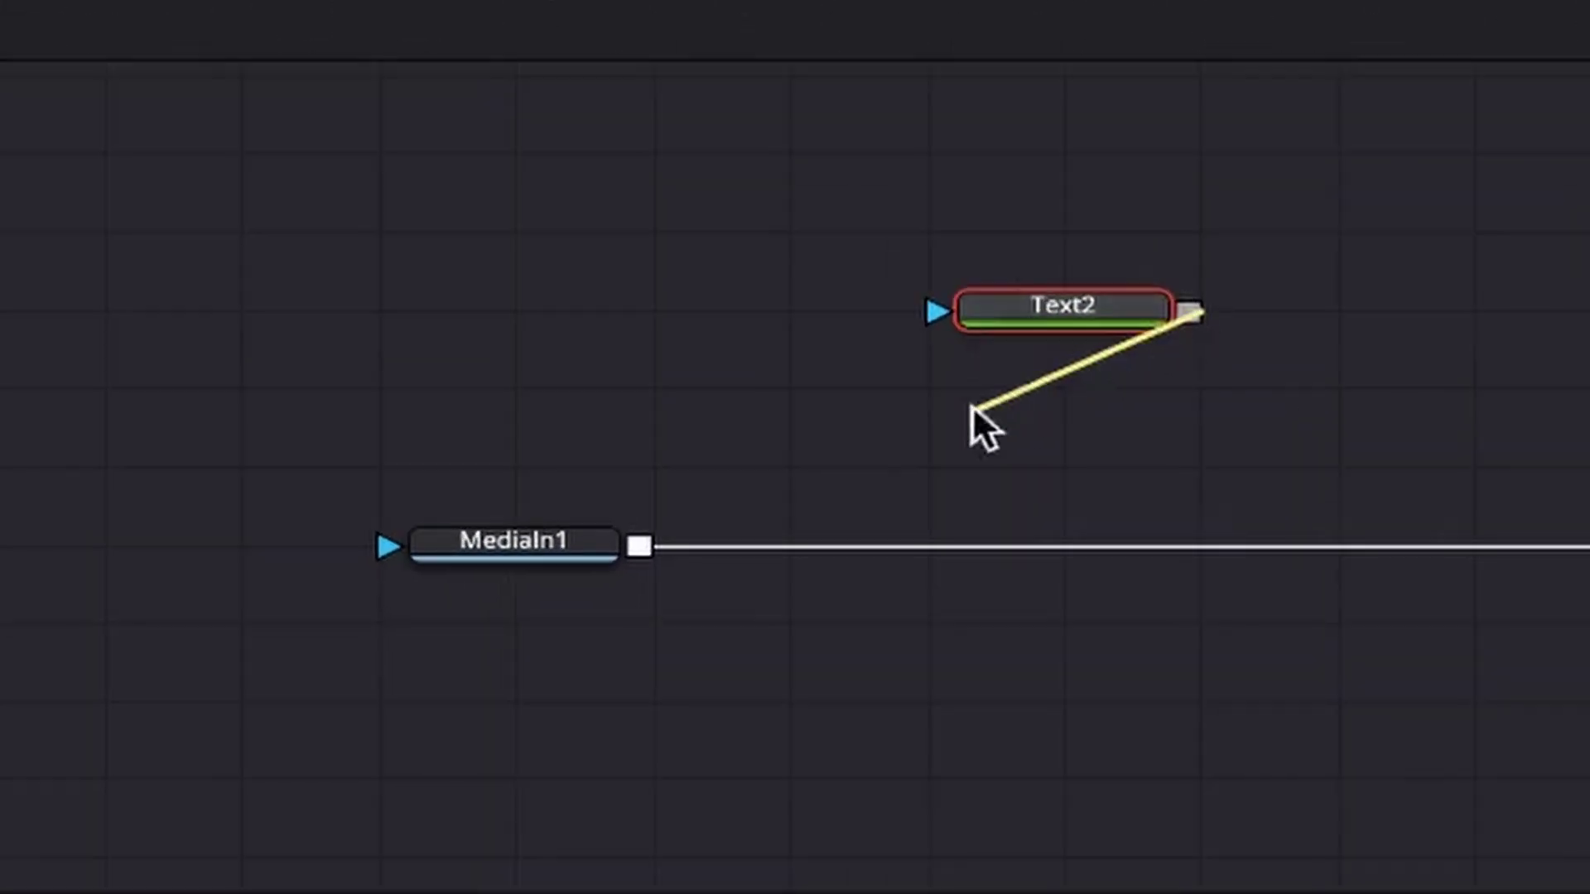
pyautogui.moveTo(918, 427); pyautogui.dragTo(638, 543)
pyautogui.moveTo(1076, 560); pyautogui.dragTo(1022, 586)
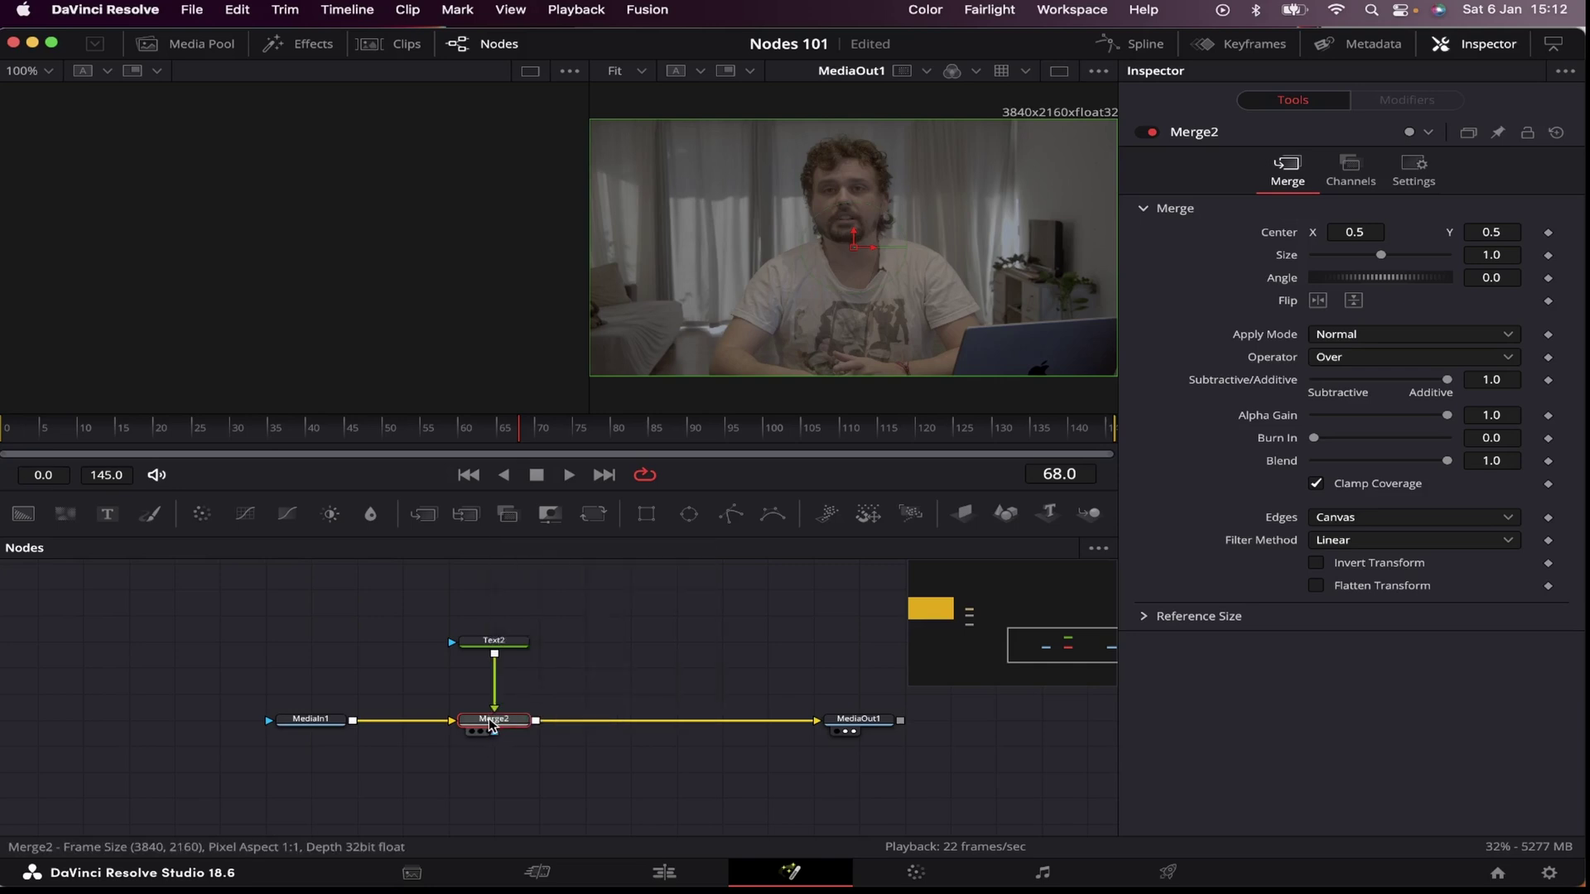
pyautogui.click(494, 641)
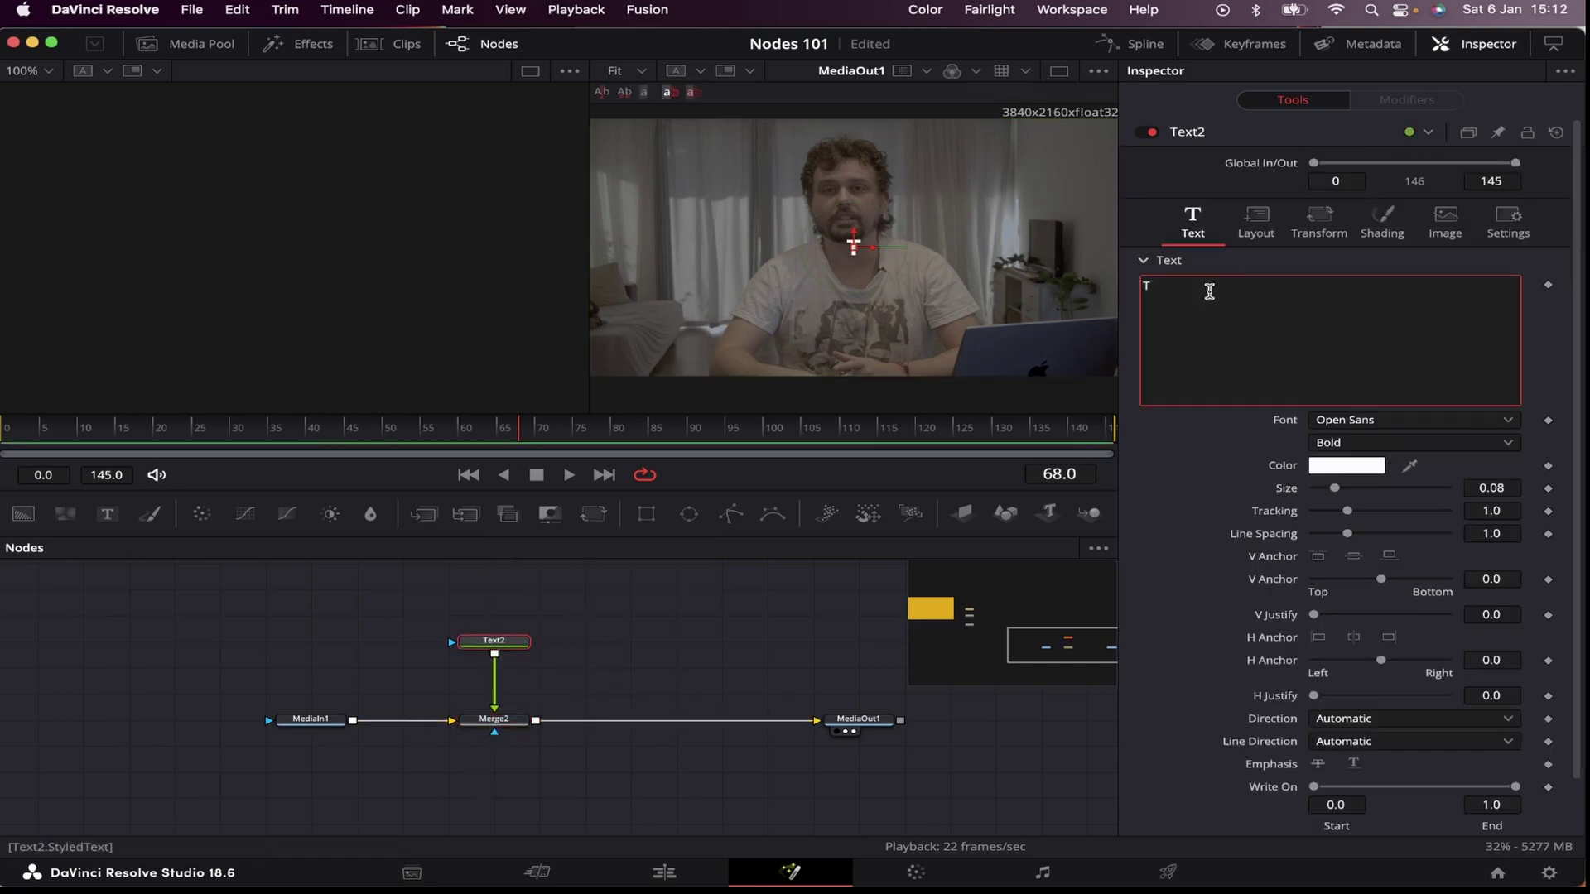
pyautogui.moveTo(1491, 487); pyautogui.dragTo(1565, 488)
pyautogui.moveTo(526, 641); pyautogui.dragTo(528, 615)
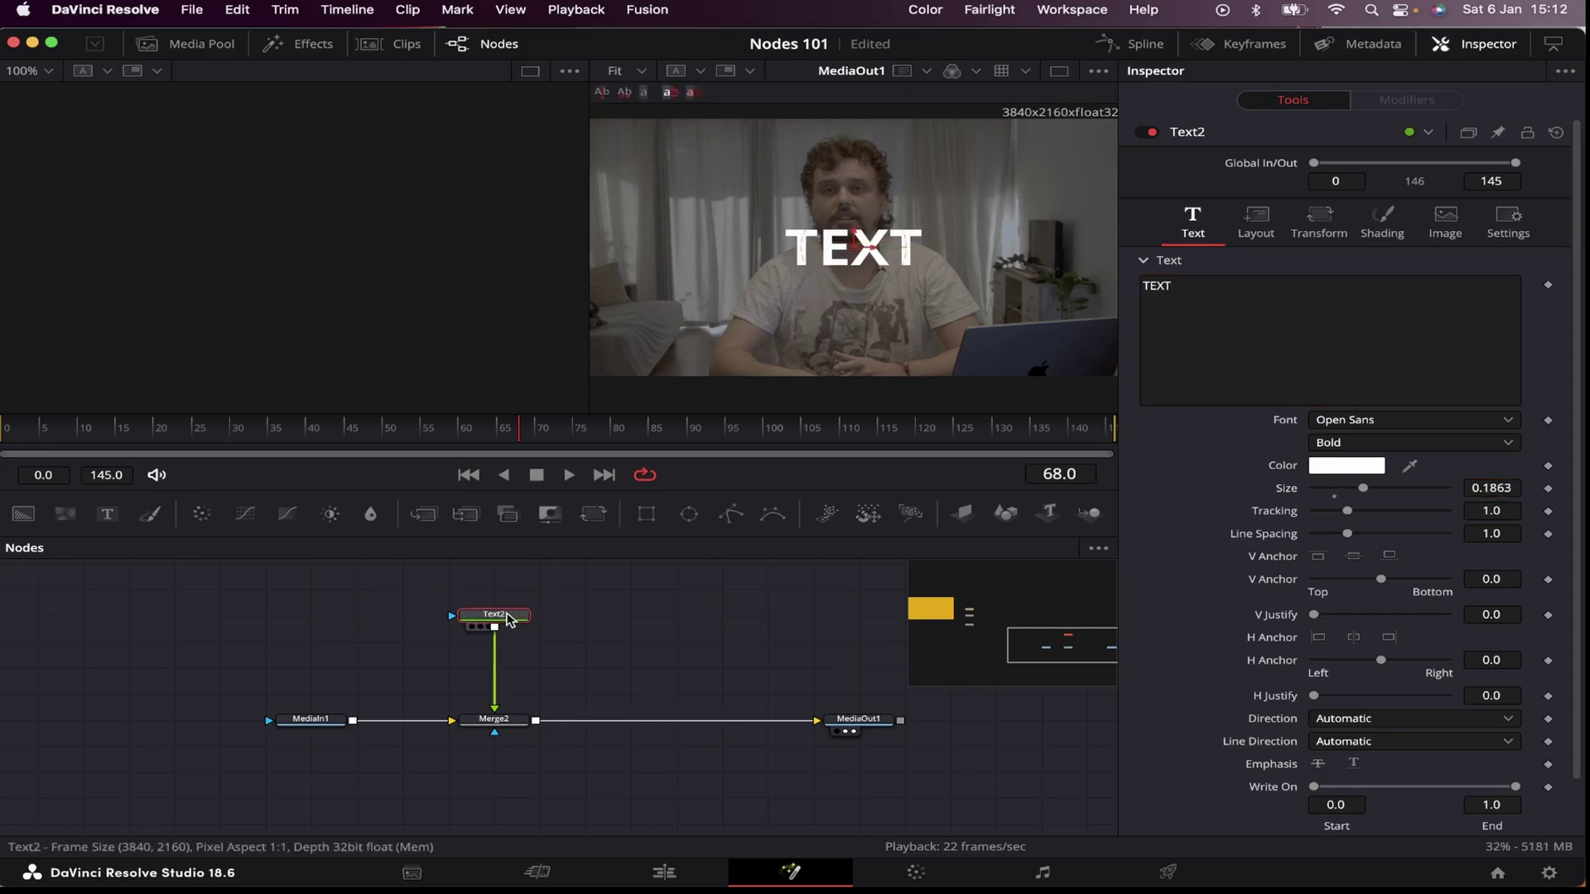
# Step: Add Transform3 under Text2 and set its Center X to move the title slightly right
pyautogui.hotkey('shift', 'space')
pyautogui.write('tr')
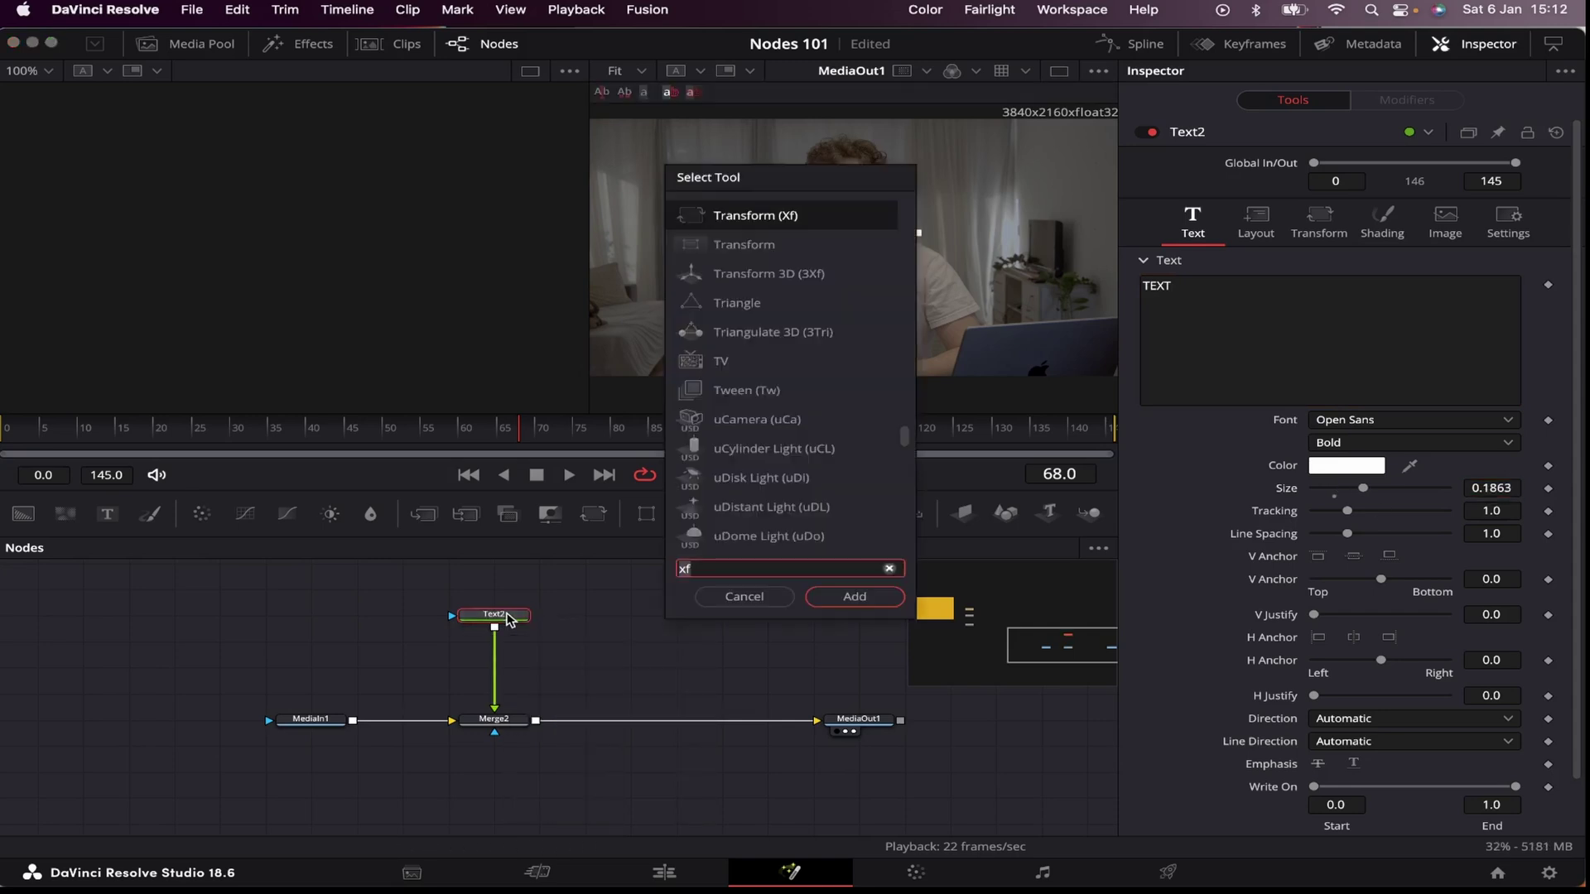
pyautogui.press('Return')
pyautogui.moveTo(474, 653); pyautogui.dragTo(521, 653)
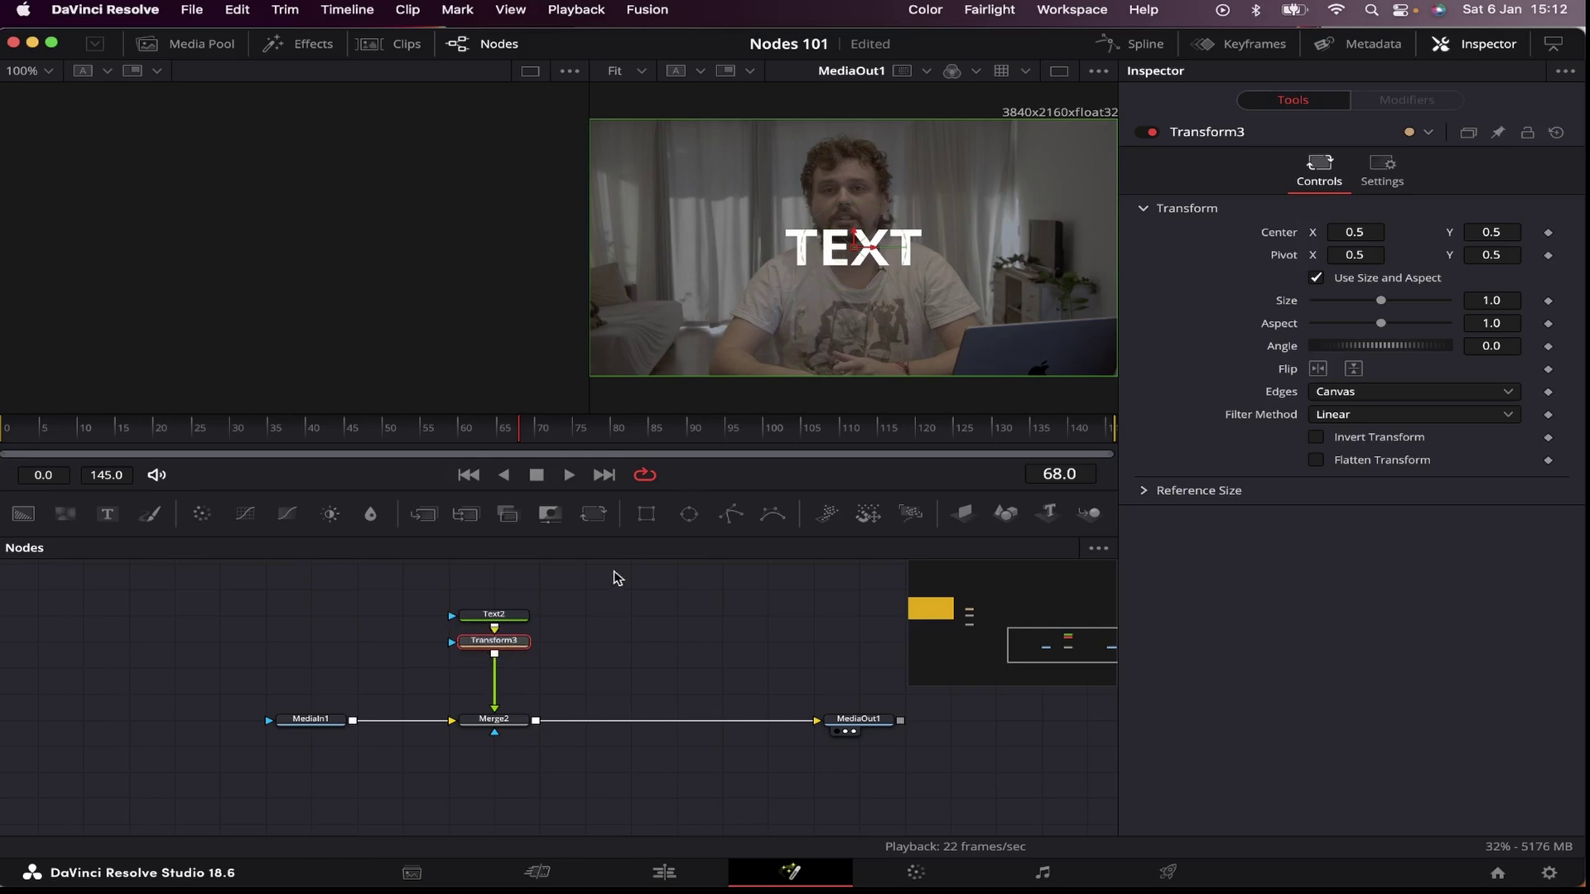
pyautogui.moveTo(1363, 232); pyautogui.dragTo(1374, 232)
pyautogui.moveTo(1491, 232); pyautogui.dragTo(1441, 231)
pyautogui.press('super+z')
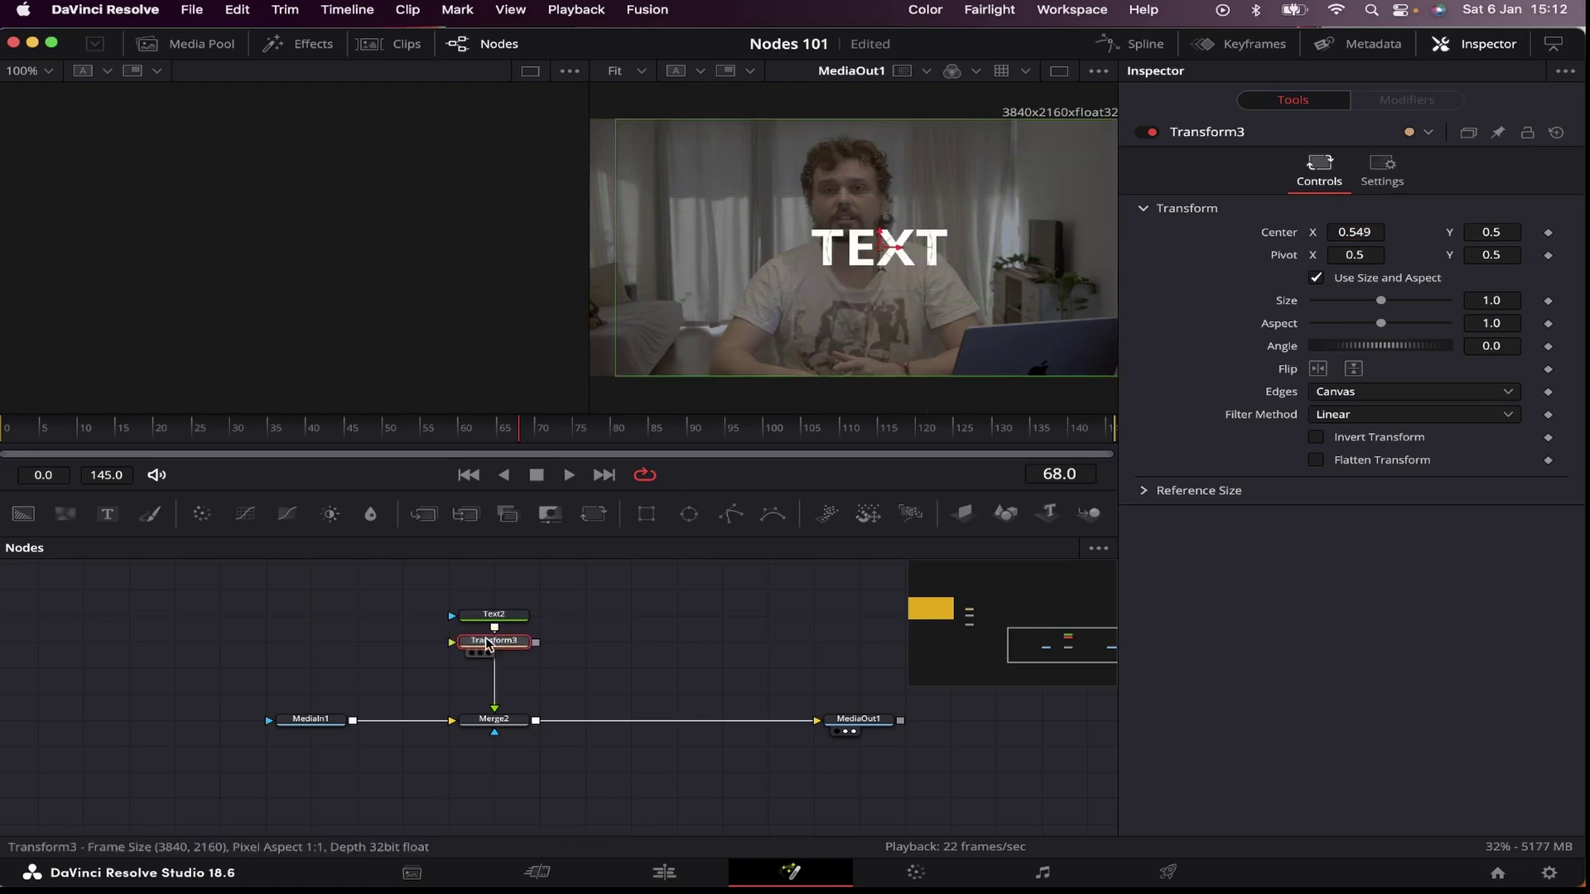
# Step: Try Transform3 after Merge2 to shift the whole composite, then undo the shift and delete it
pyautogui.moveTo(489, 643); pyautogui.dragTo(631, 718)
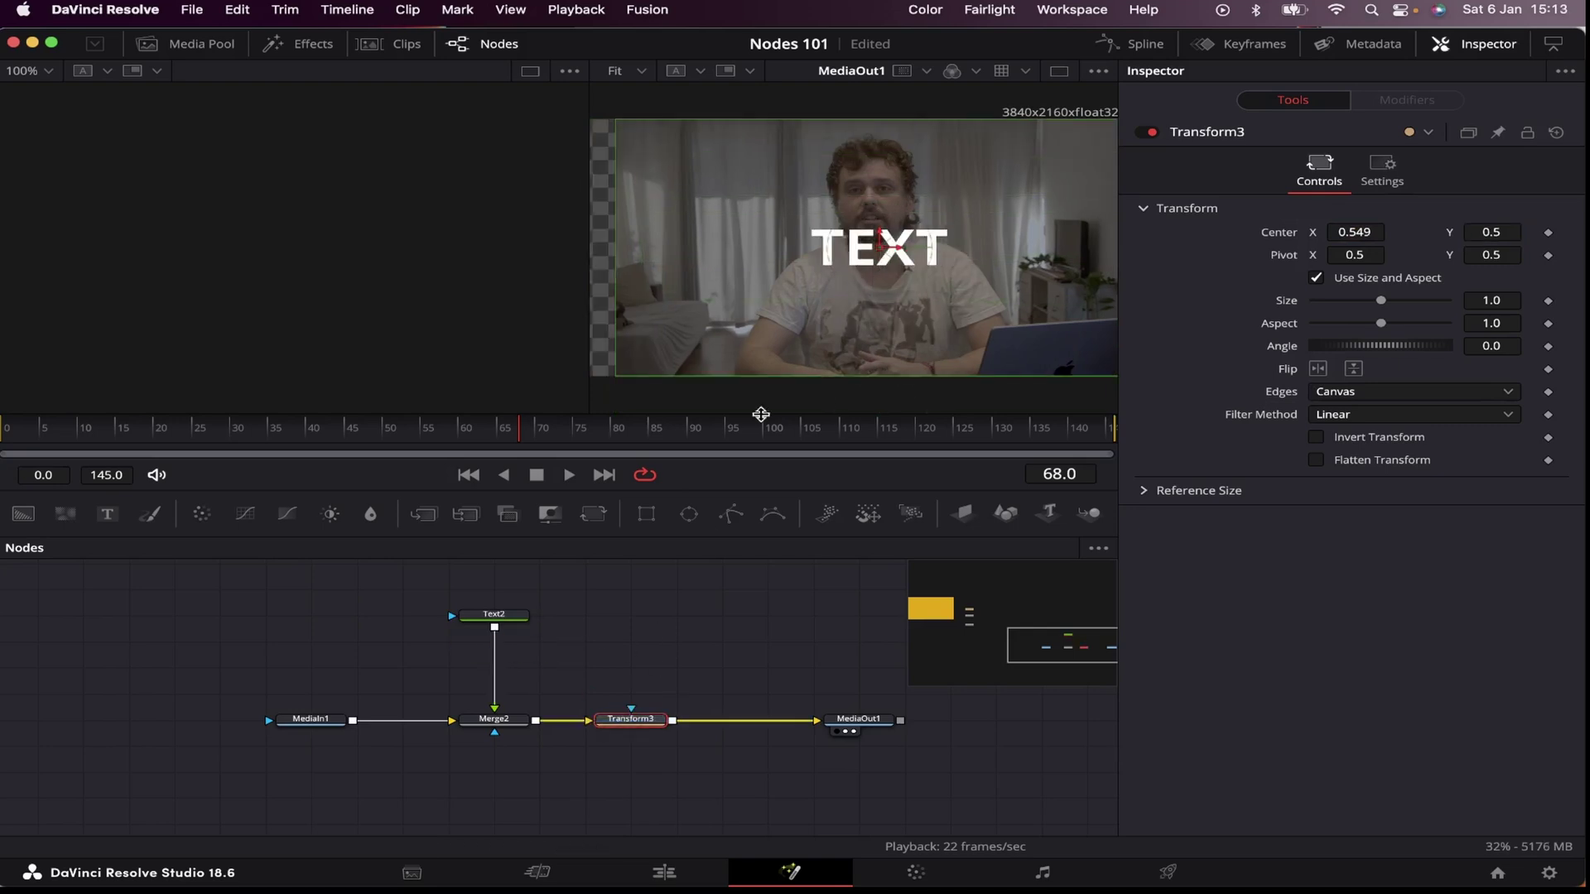
pyautogui.moveTo(1362, 232); pyautogui.dragTo(1377, 229)
pyautogui.moveTo(1511, 232); pyautogui.dragTo(1570, 232)
pyautogui.press('super+z')
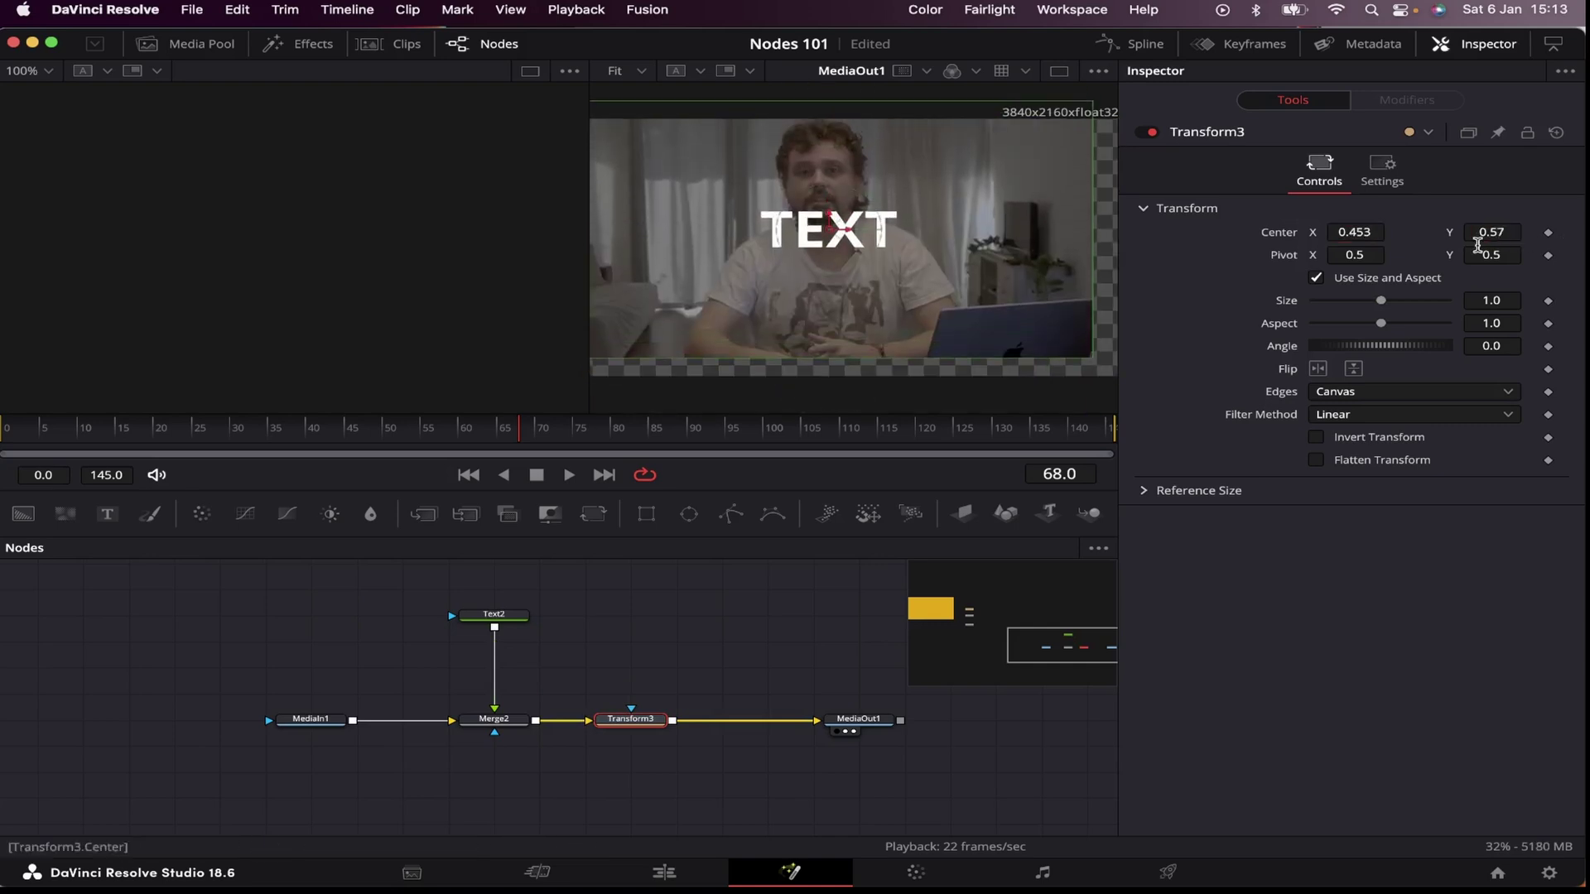
pyautogui.moveTo(638, 734); pyautogui.dragTo(684, 734)
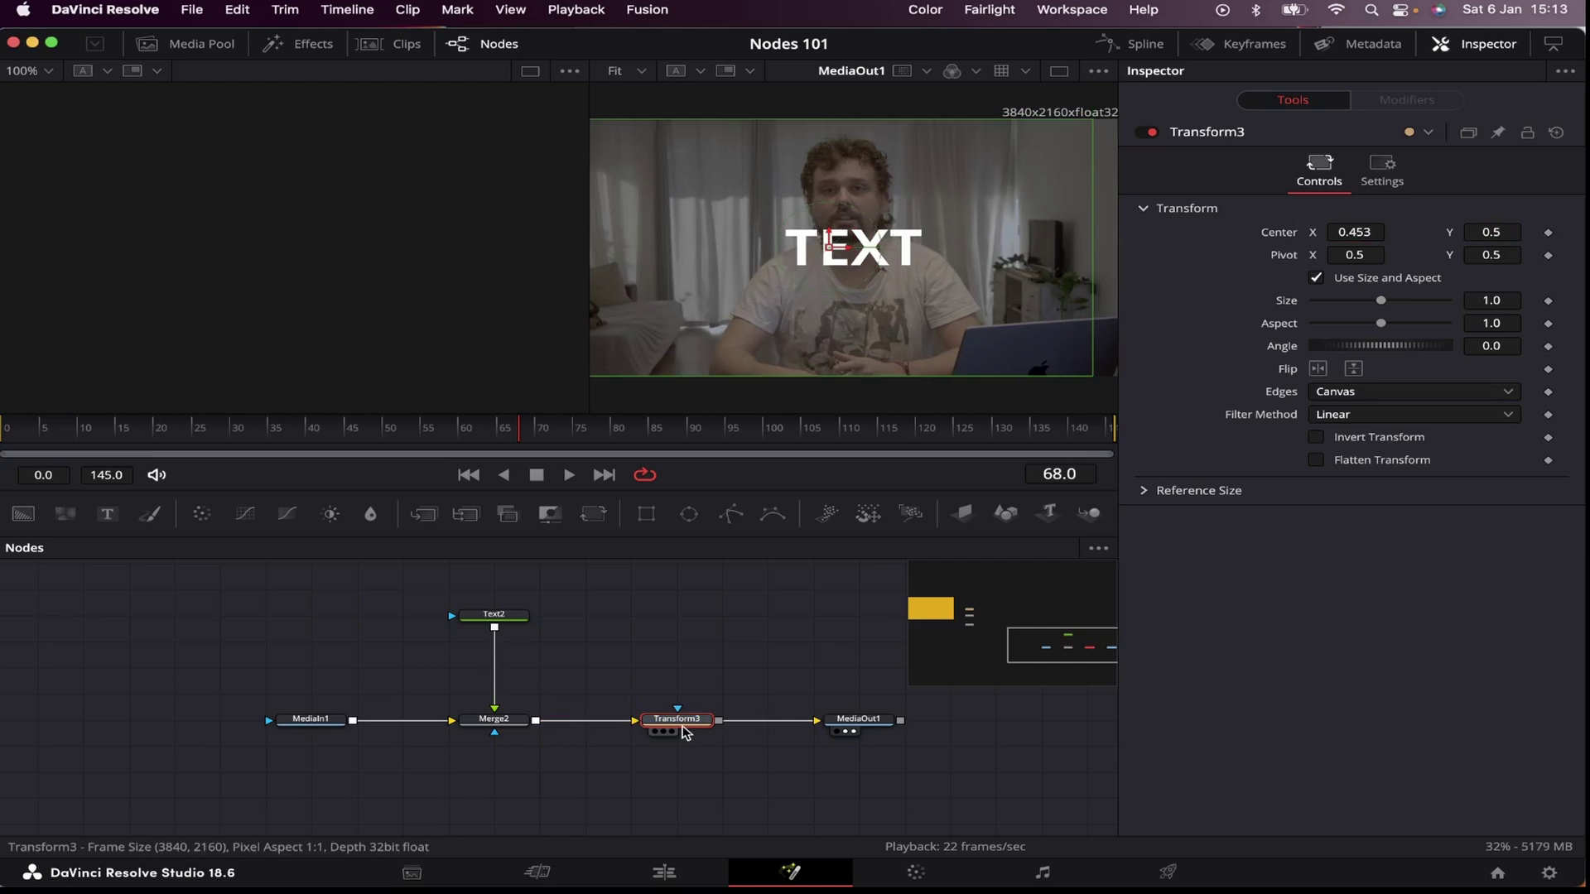
pyautogui.moveTo(684, 733); pyautogui.dragTo(675, 649)
pyautogui.press('Delete')
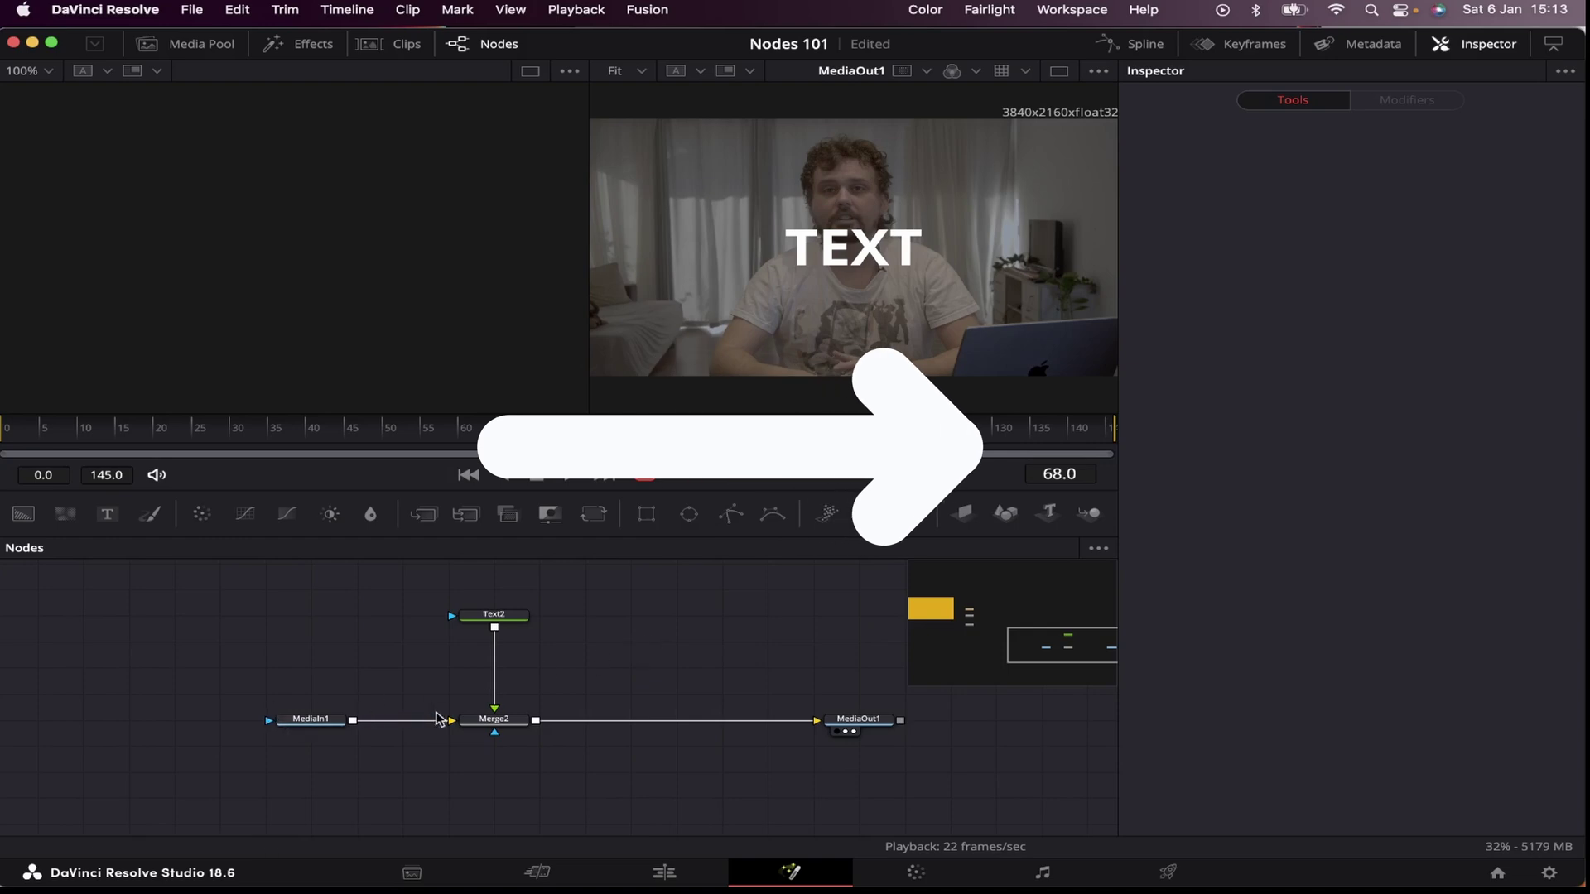
# Step: Paste three copies of the text and transform nodes, merging each into the composite
pyautogui.hotkey('ctrl', 'v')
pyautogui.moveTo(586, 627); pyautogui.dragTo(537, 720)
pyautogui.hotkey('ctrl', 'v')
pyautogui.moveTo(677, 627); pyautogui.dragTo(631, 720)
pyautogui.hotkey('ctrl', 'v')
pyautogui.moveTo(768, 627); pyautogui.dragTo(766, 721)
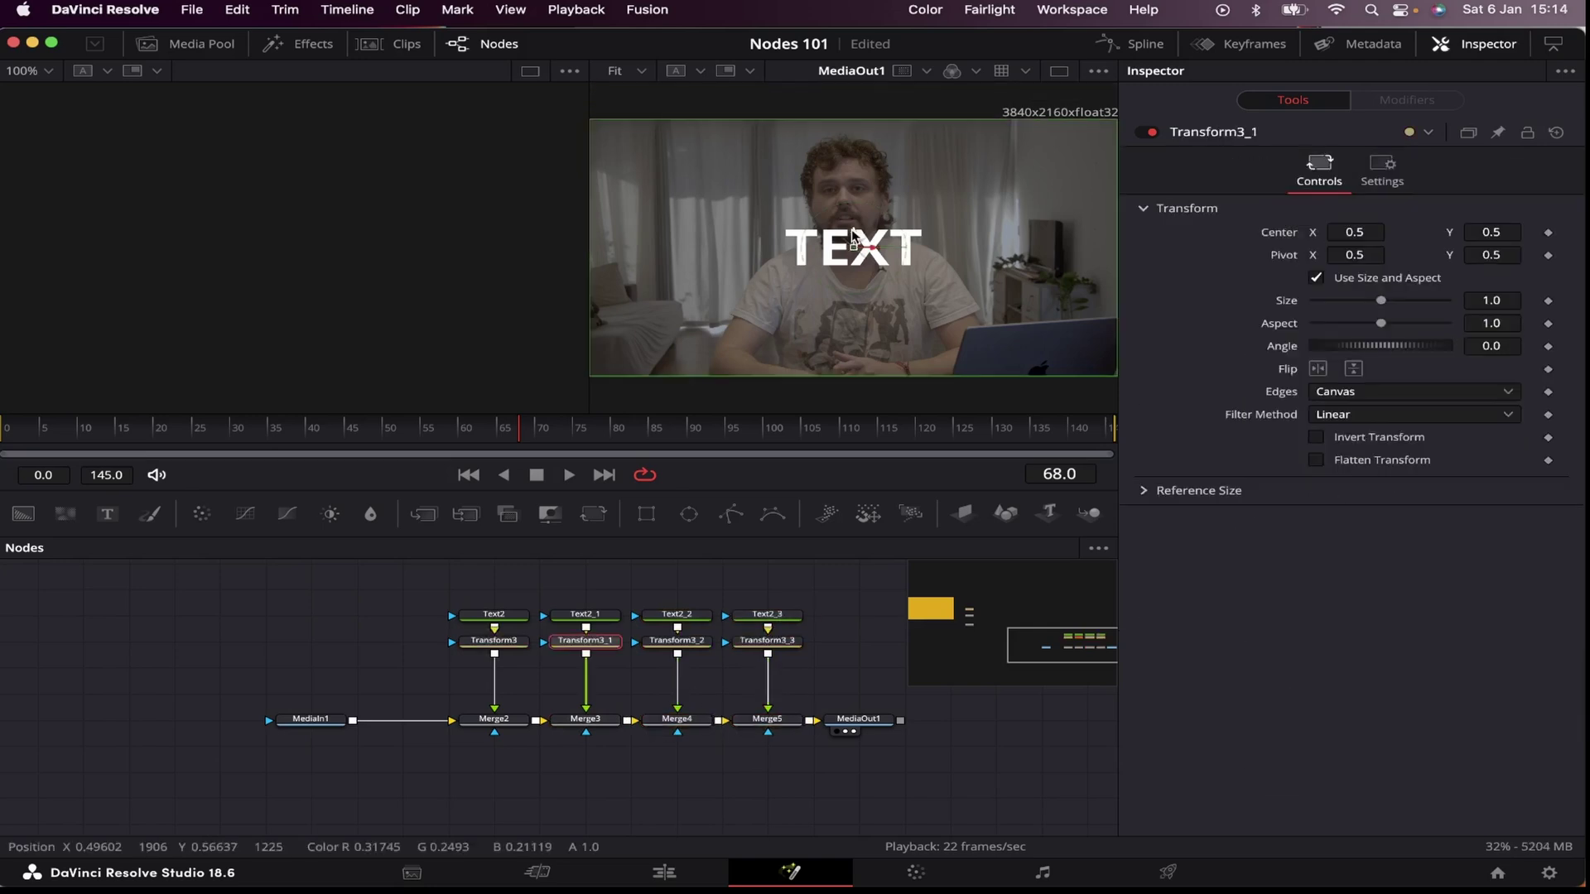
# Step: Position the TEXT copies toward the top and bottom of the frame and move MediaOut1 right
pyautogui.moveTo(853, 236); pyautogui.dragTo(853, 289)
pyautogui.click(679, 642)
pyautogui.moveTo(841, 236); pyautogui.dragTo(868, 342)
pyautogui.click(767, 641)
pyautogui.moveTo(859, 719); pyautogui.dragTo(950, 719)
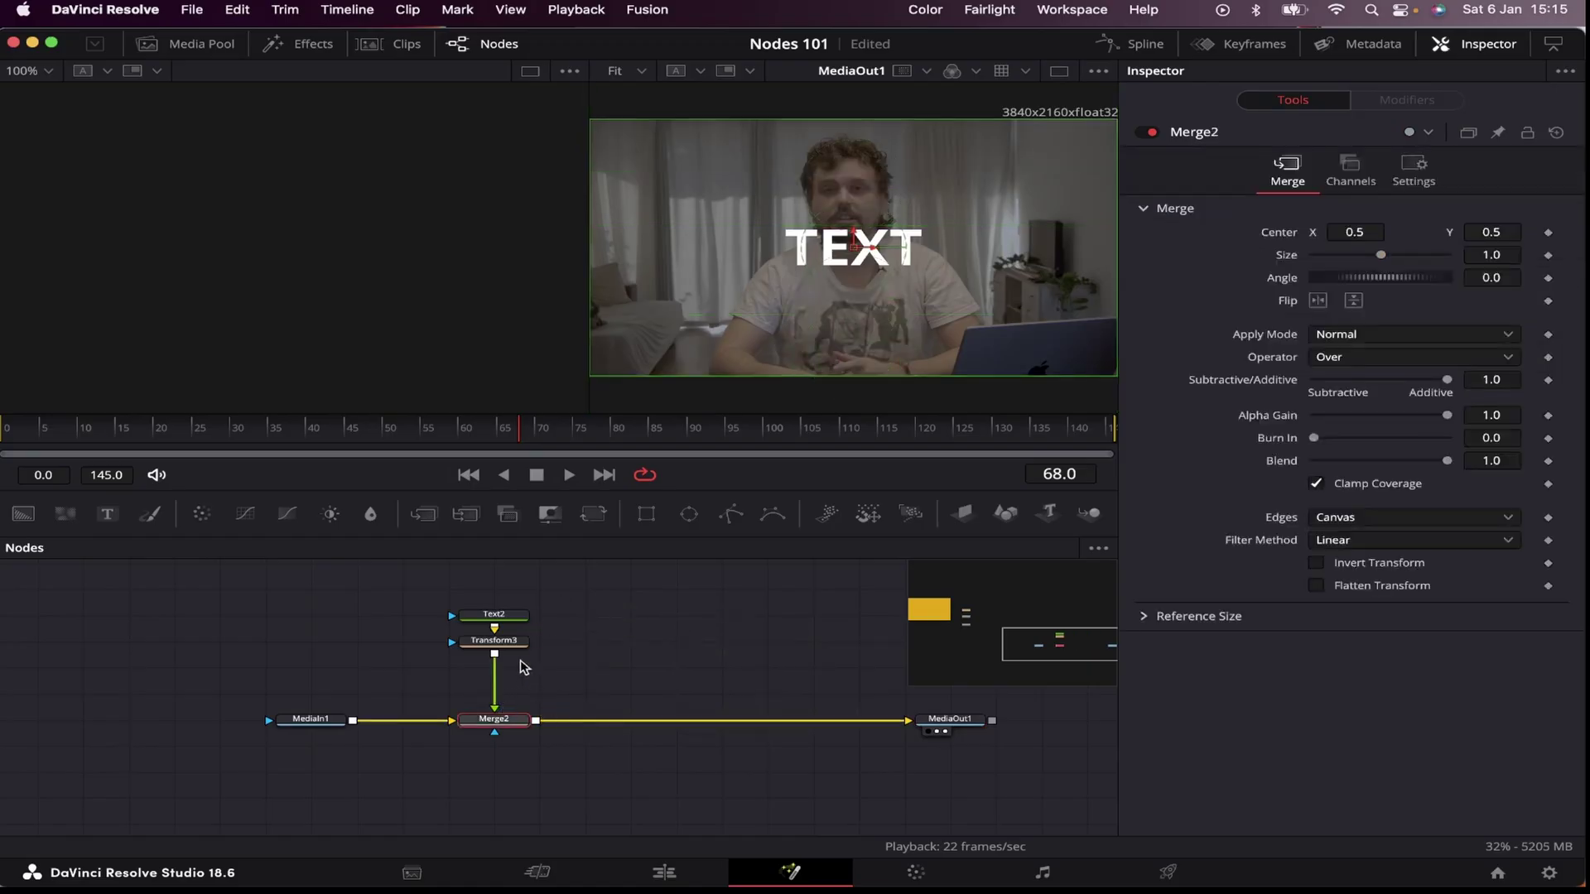
pyautogui.moveTo(522, 667); pyautogui.dragTo(440, 539)
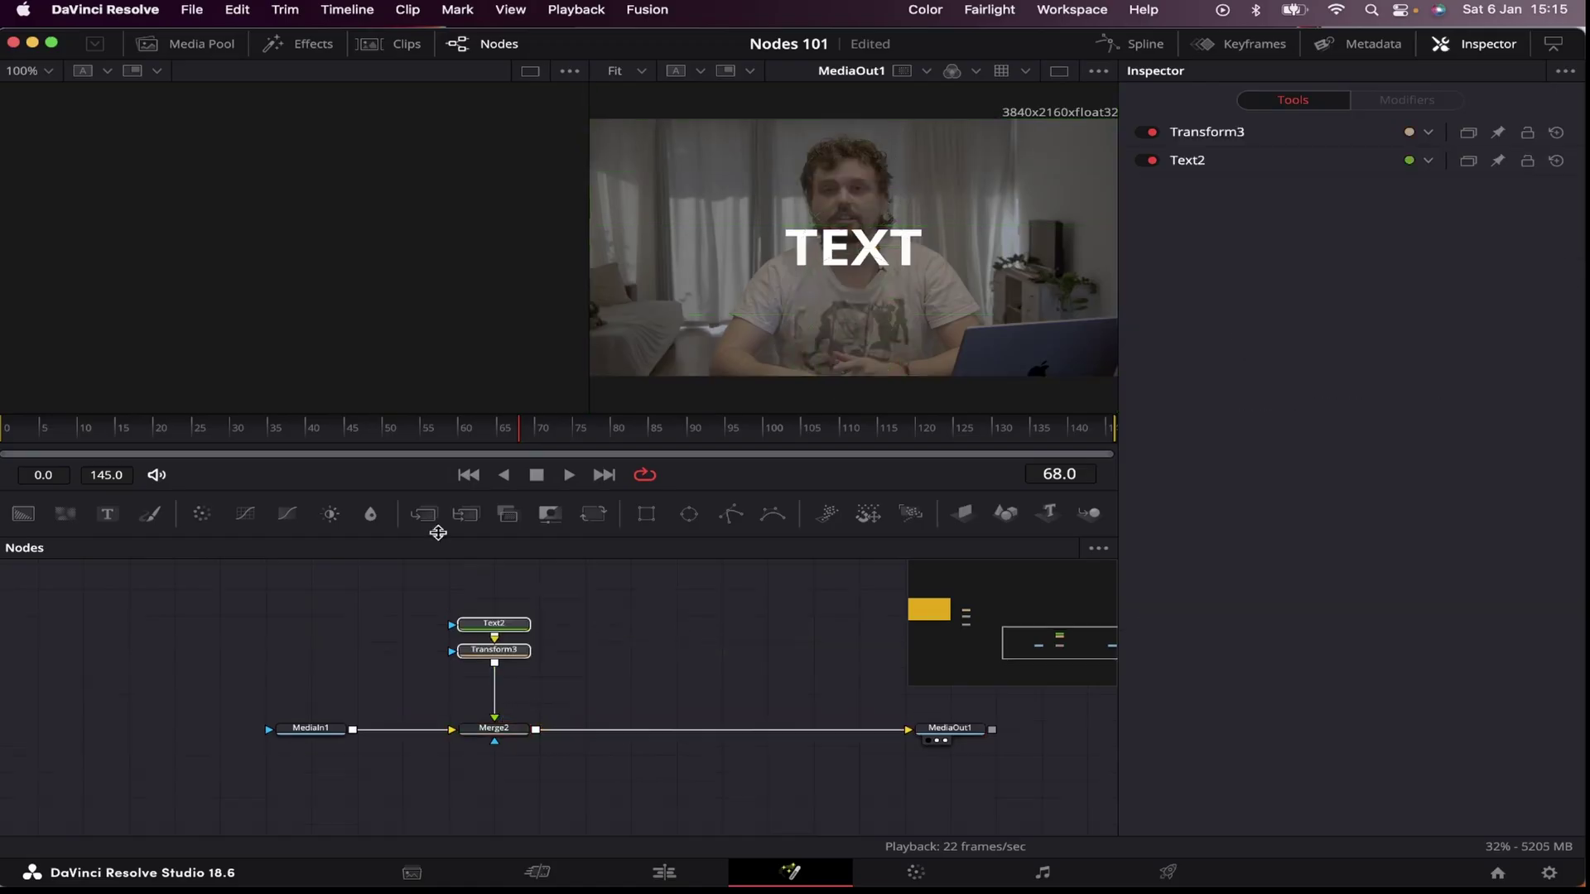
pyautogui.click(494, 651)
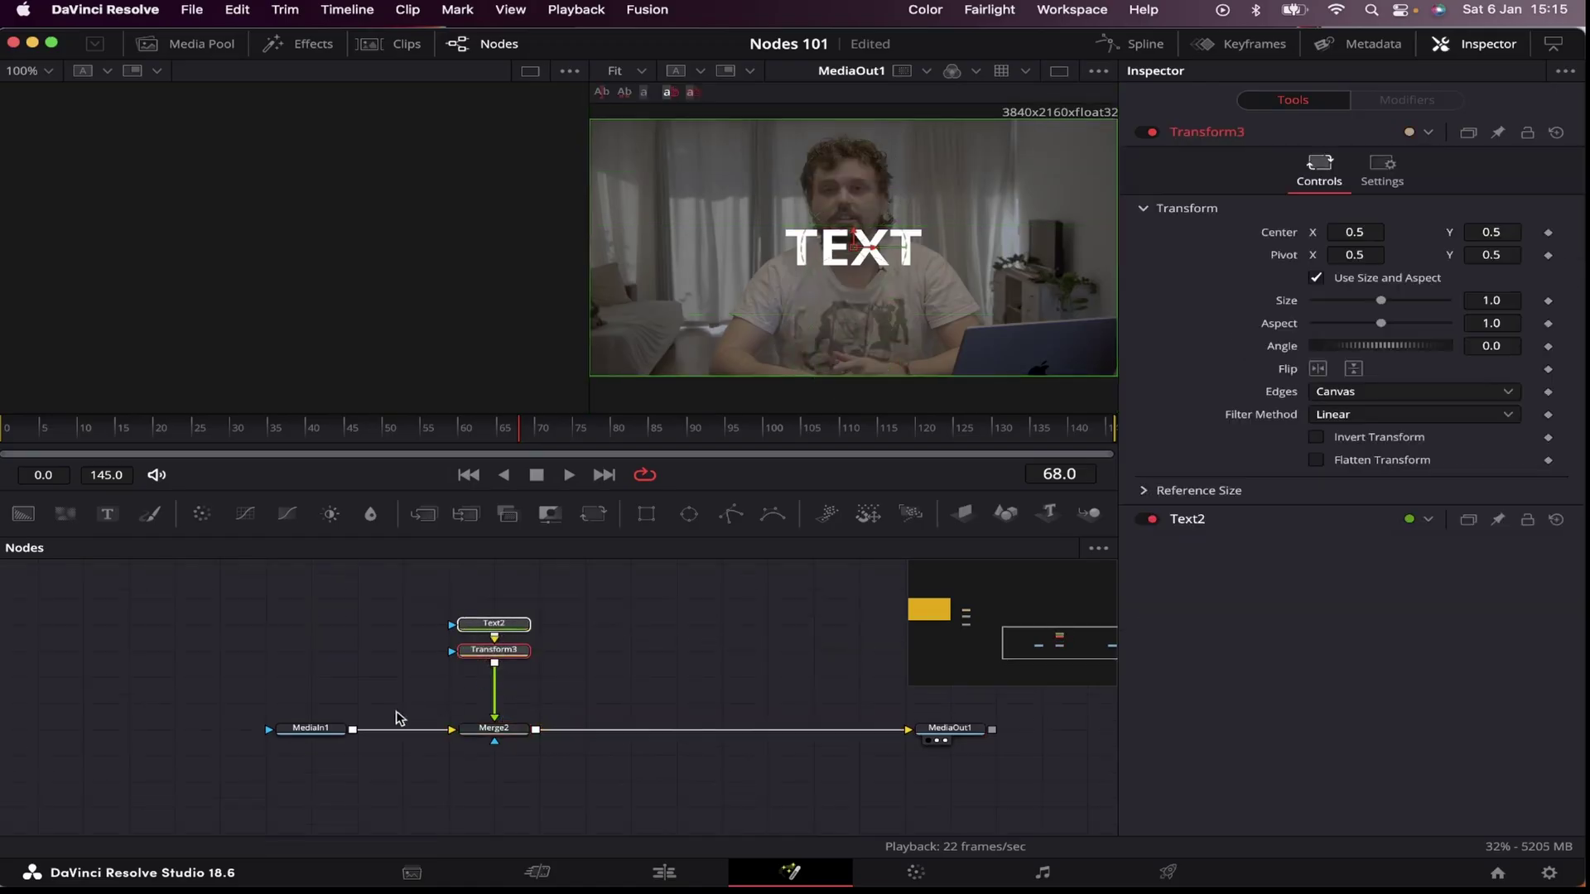
pyautogui.moveTo(313, 731); pyautogui.dragTo(270, 736)
pyautogui.click(271, 736)
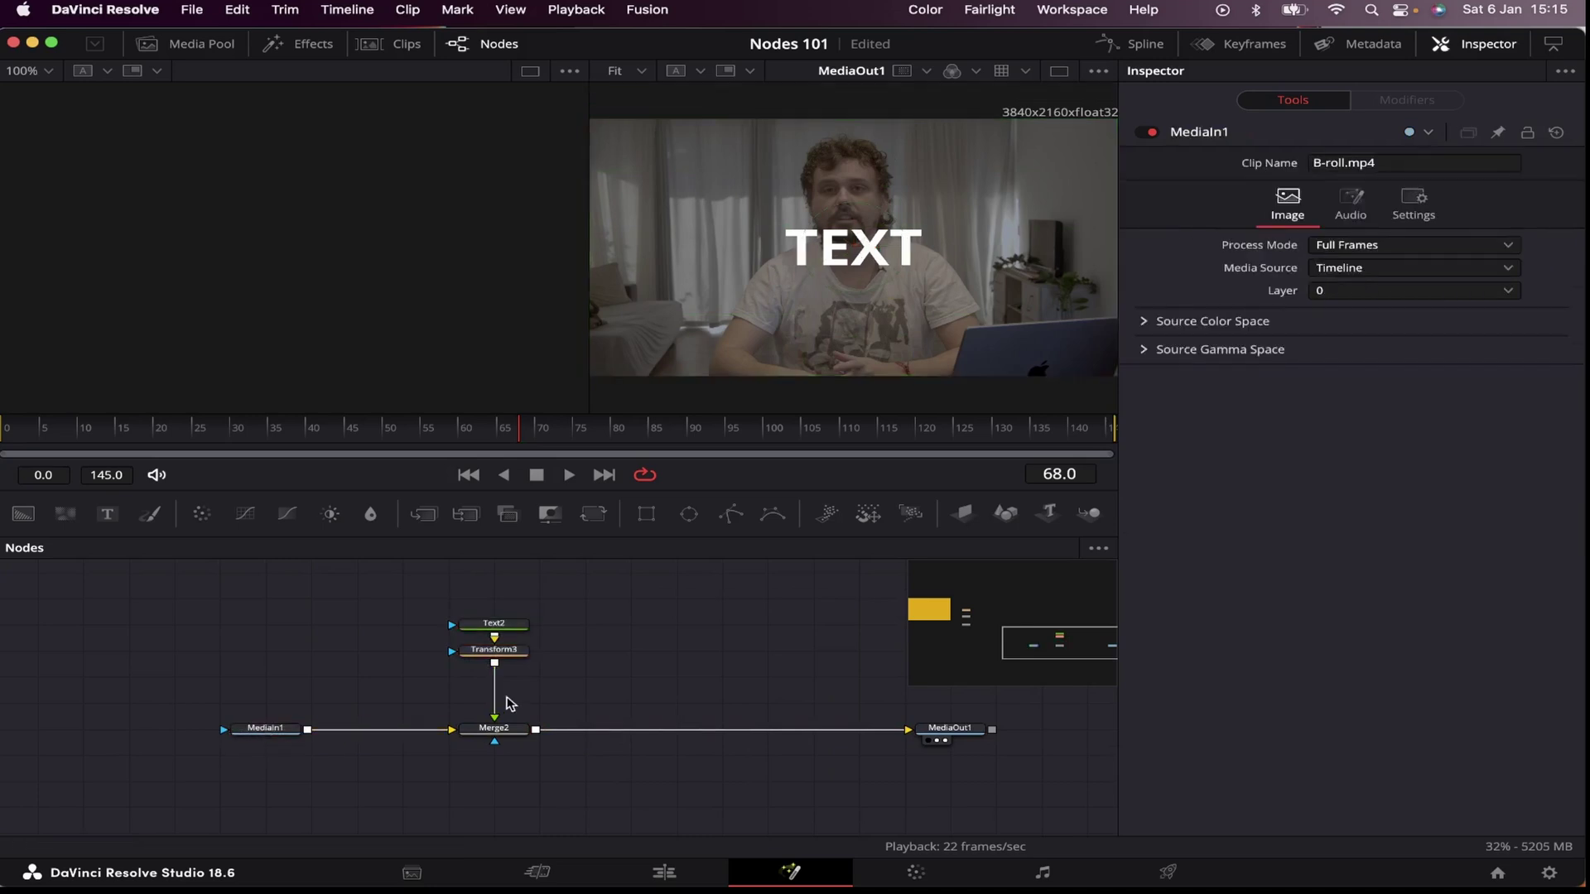
pyautogui.moveTo(495, 714); pyautogui.dragTo(356, 729)
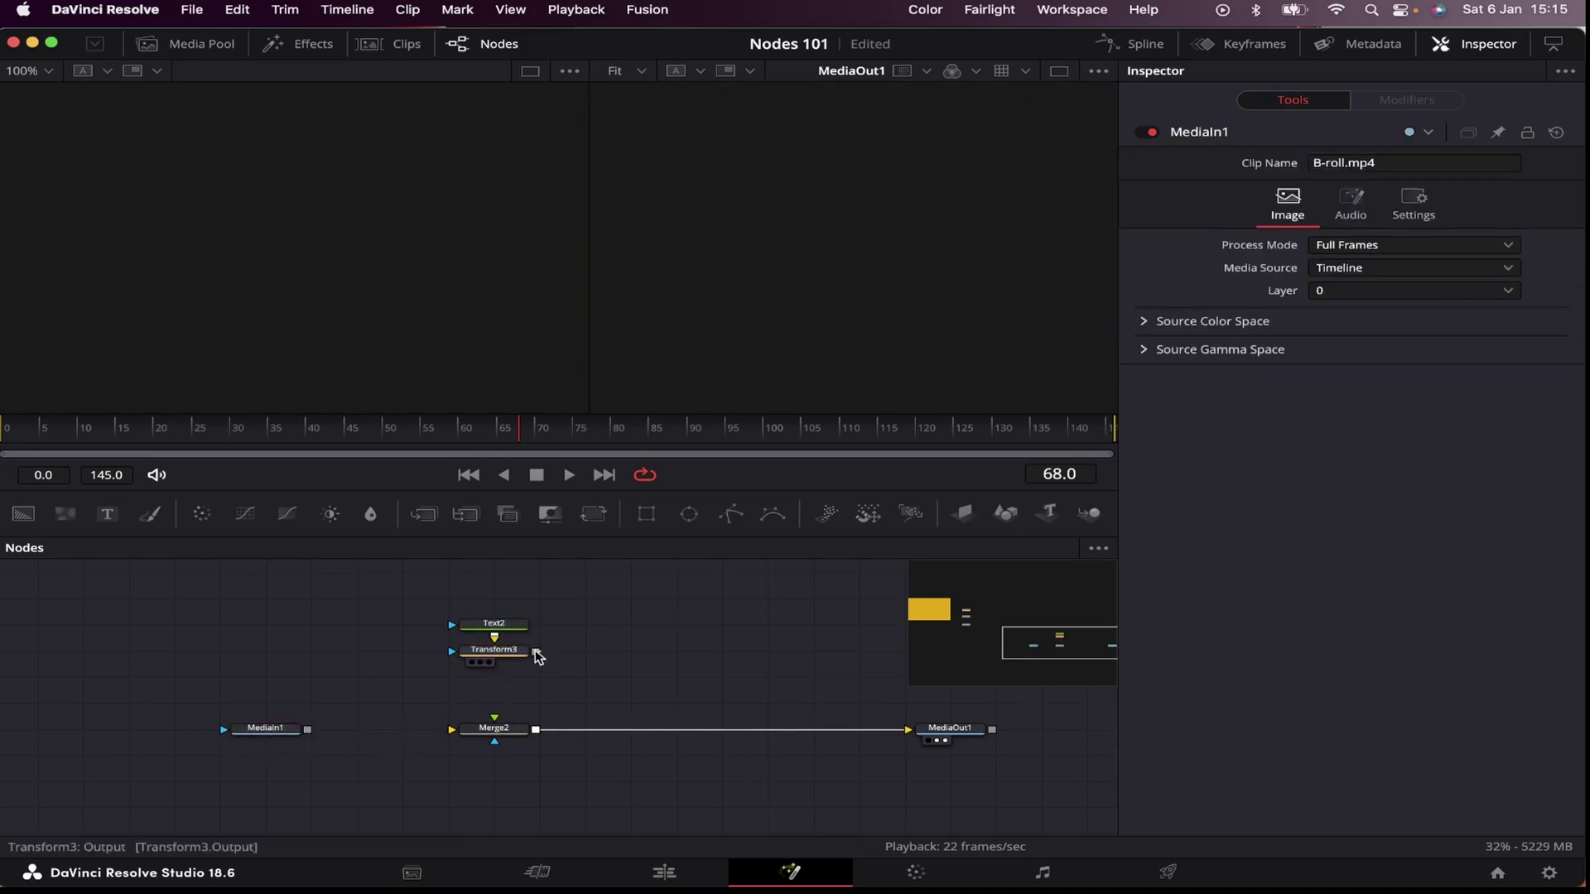
pyautogui.moveTo(536, 652); pyautogui.dragTo(453, 730)
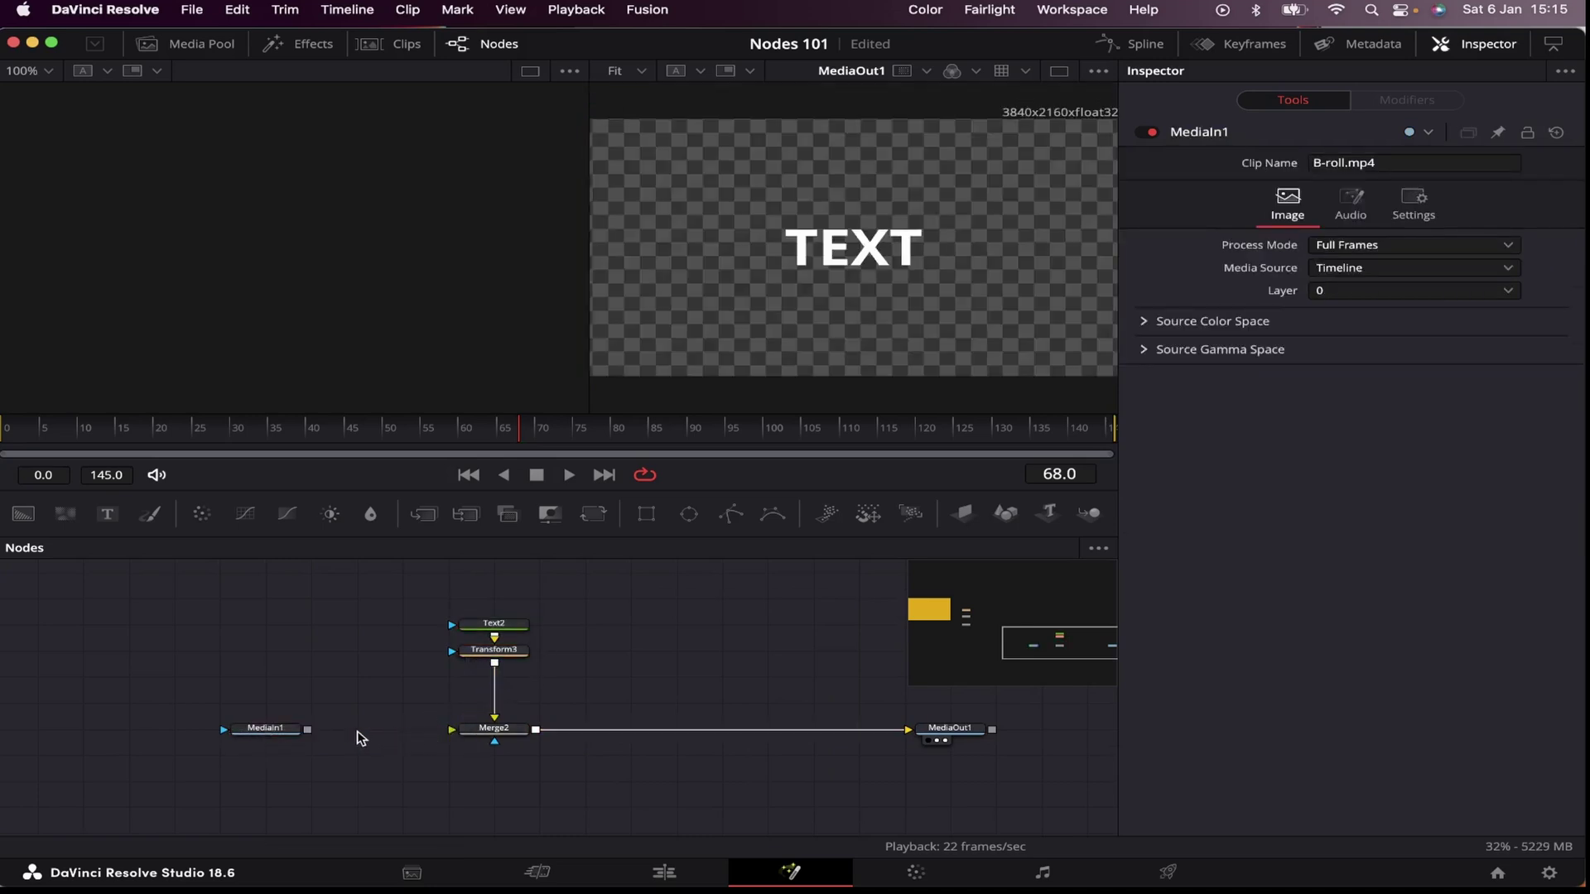
pyautogui.moveTo(312, 730); pyautogui.dragTo(452, 730)
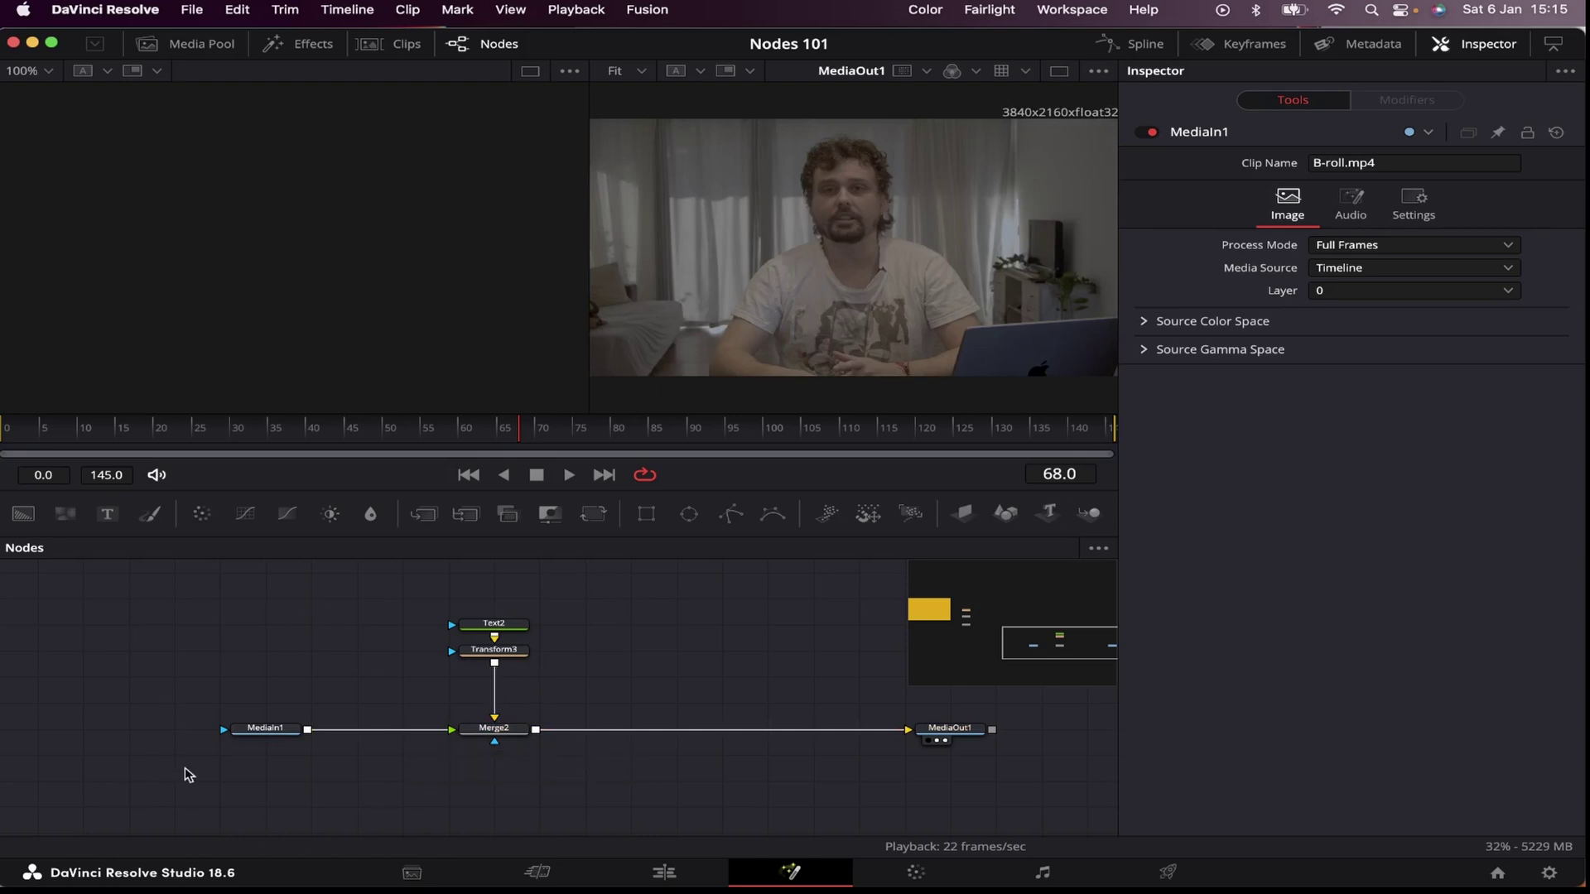
pyautogui.click(493, 734)
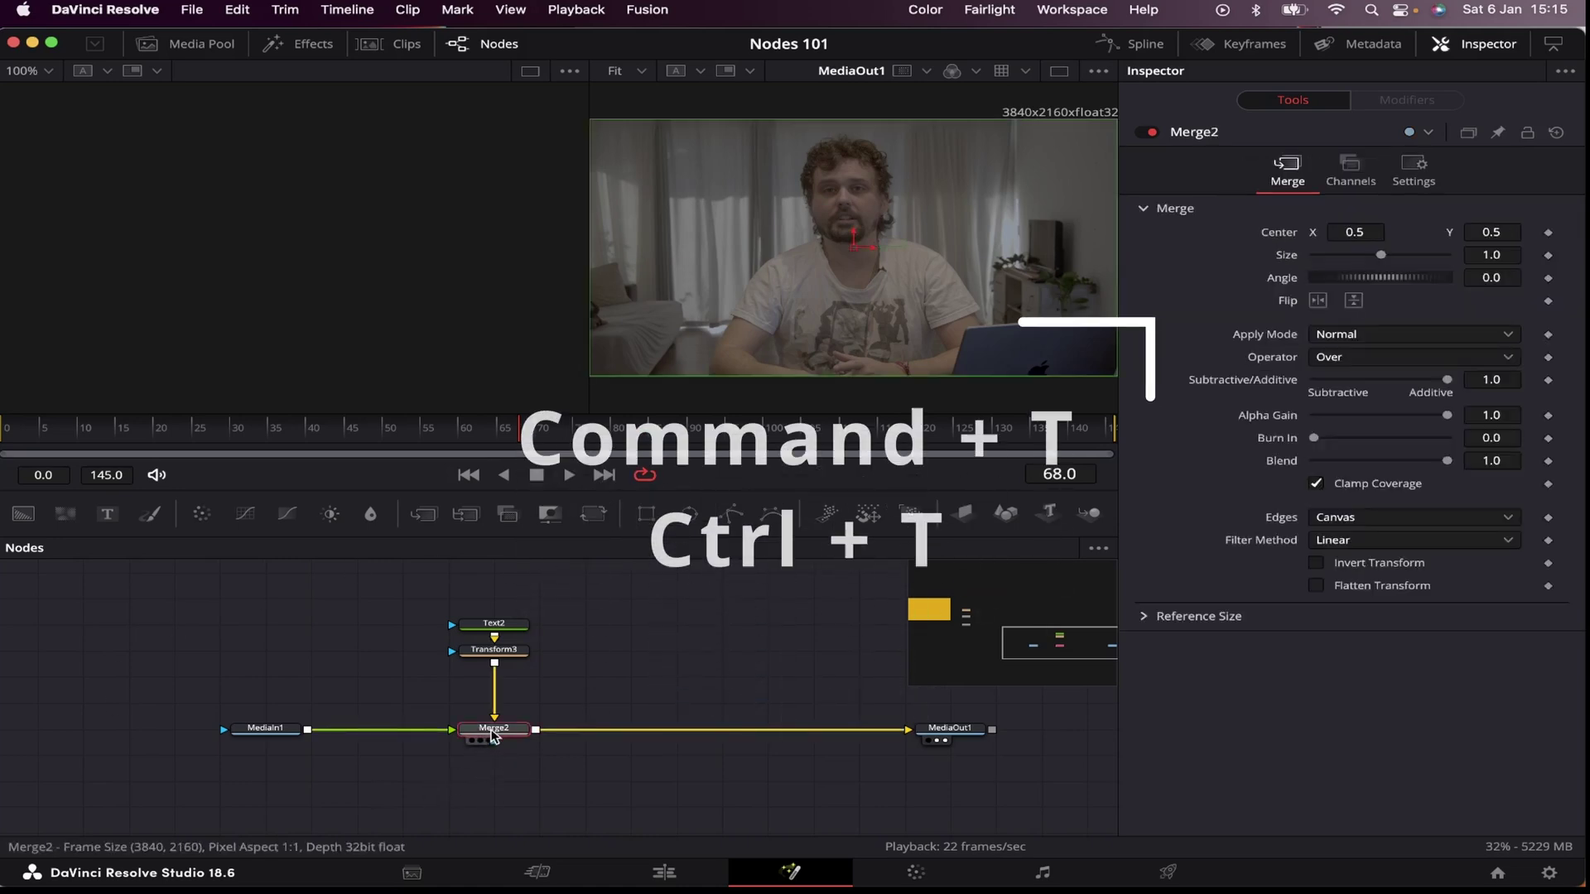
pyautogui.press('super+t')
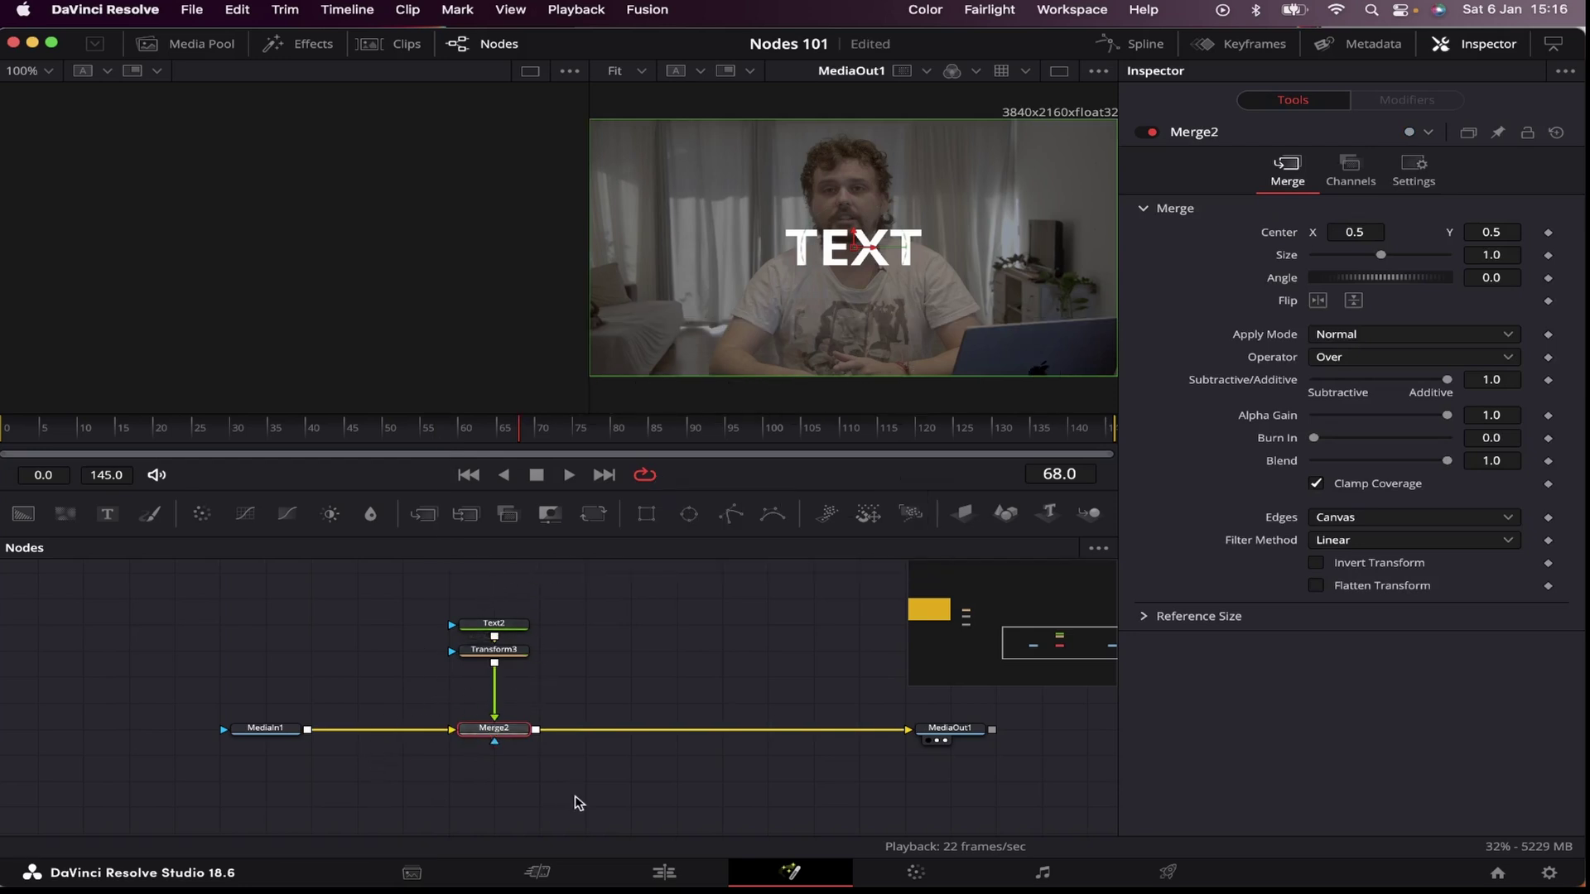
# Step: Delete the old text, transform and merge nodes and add a MultiMerge node
pyautogui.press('Delete')
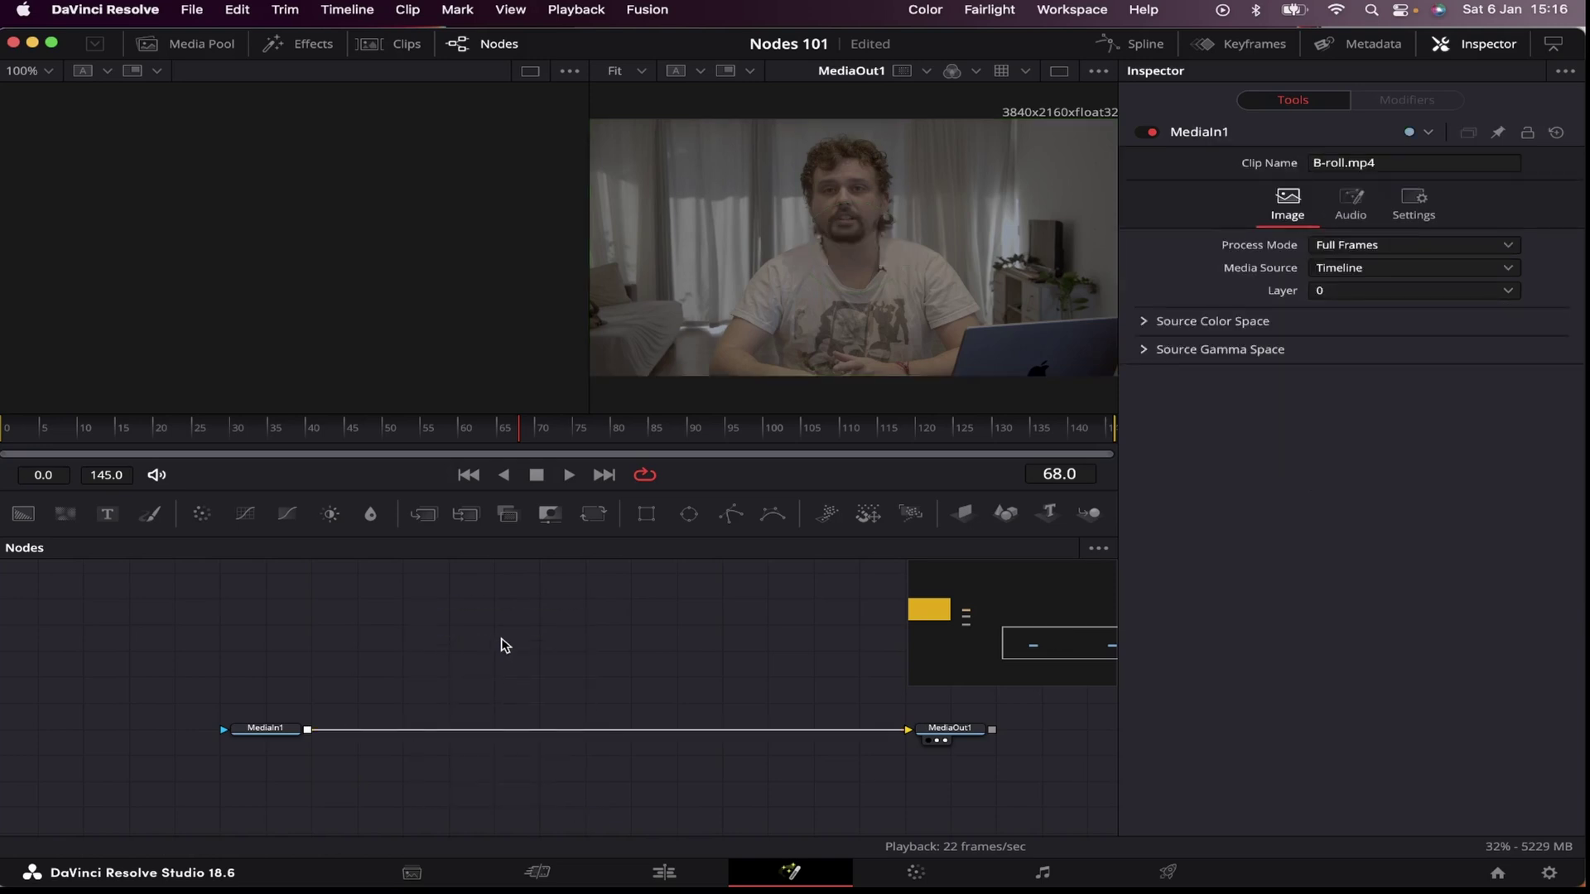
pyautogui.hotkey('shift', 'space')
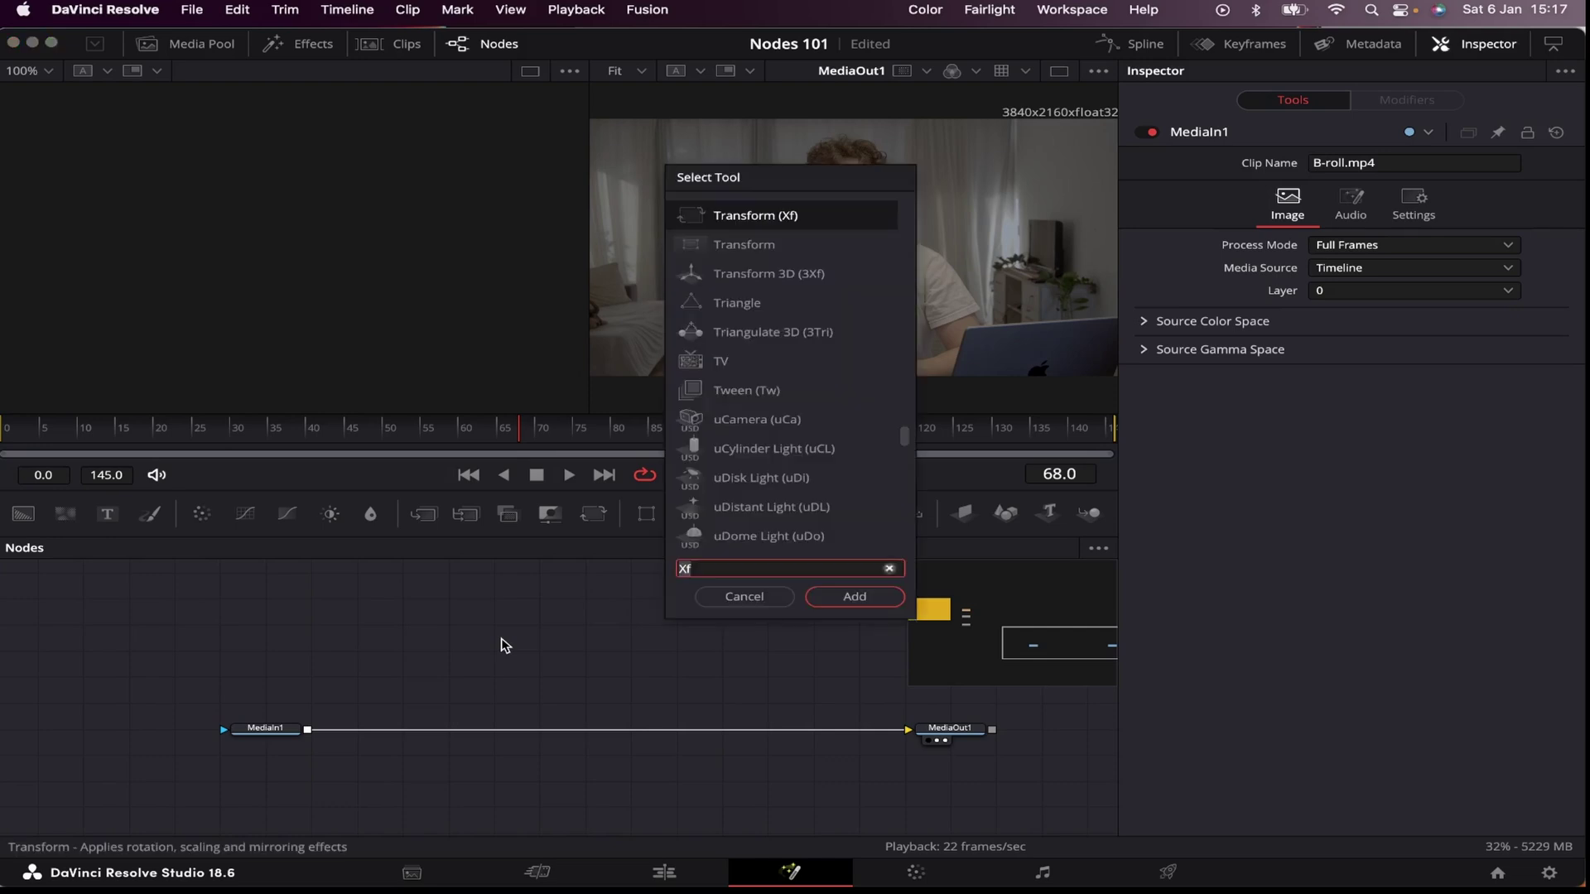
pyautogui.write('multi')
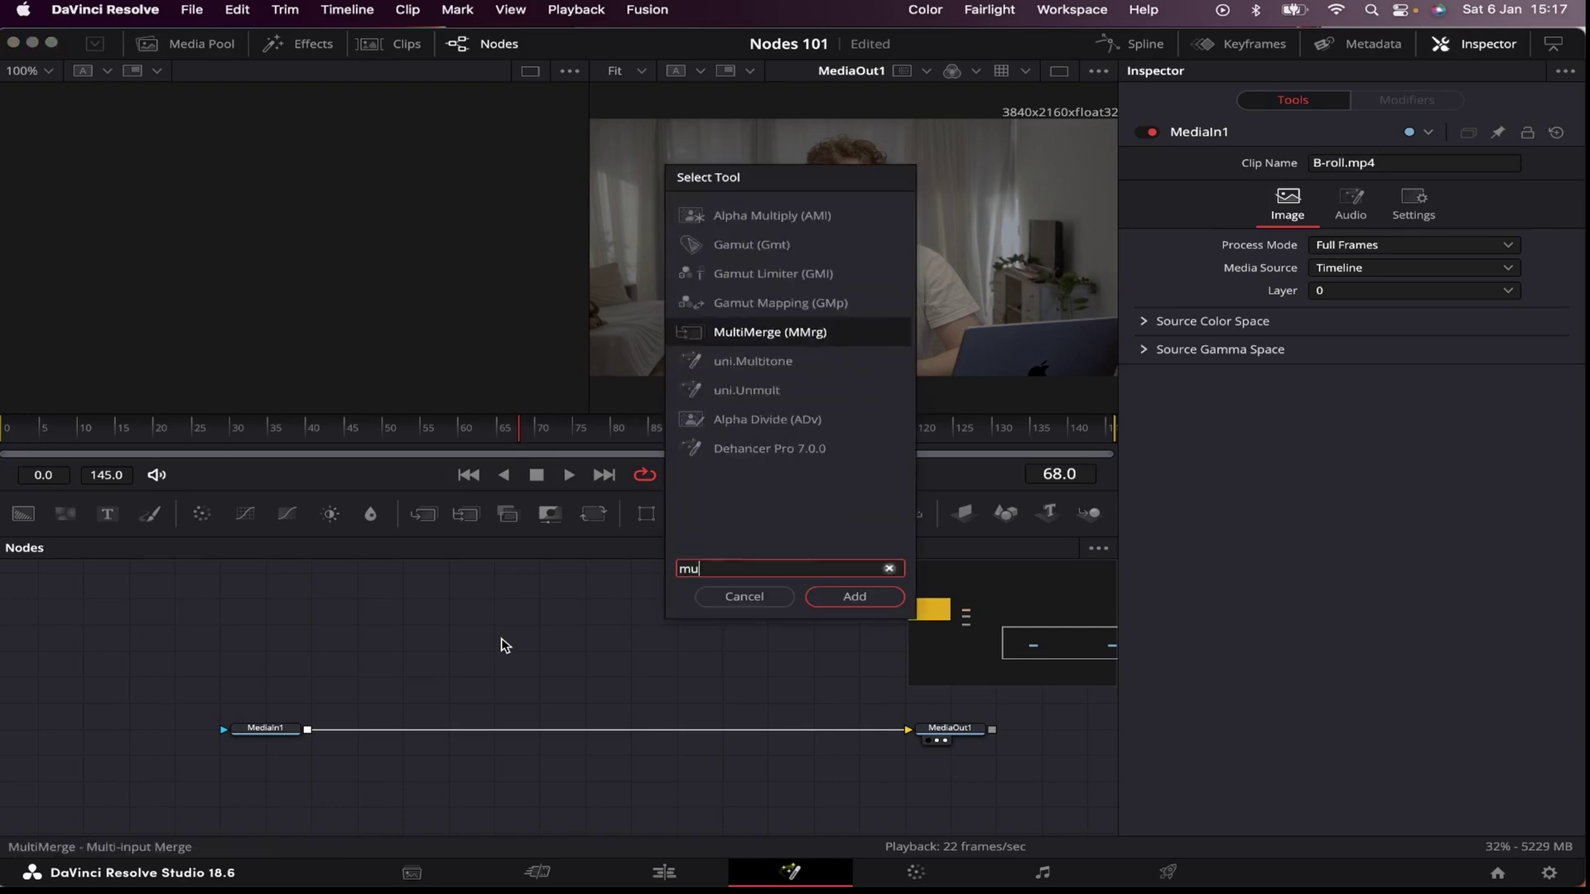
pyautogui.press('Return')
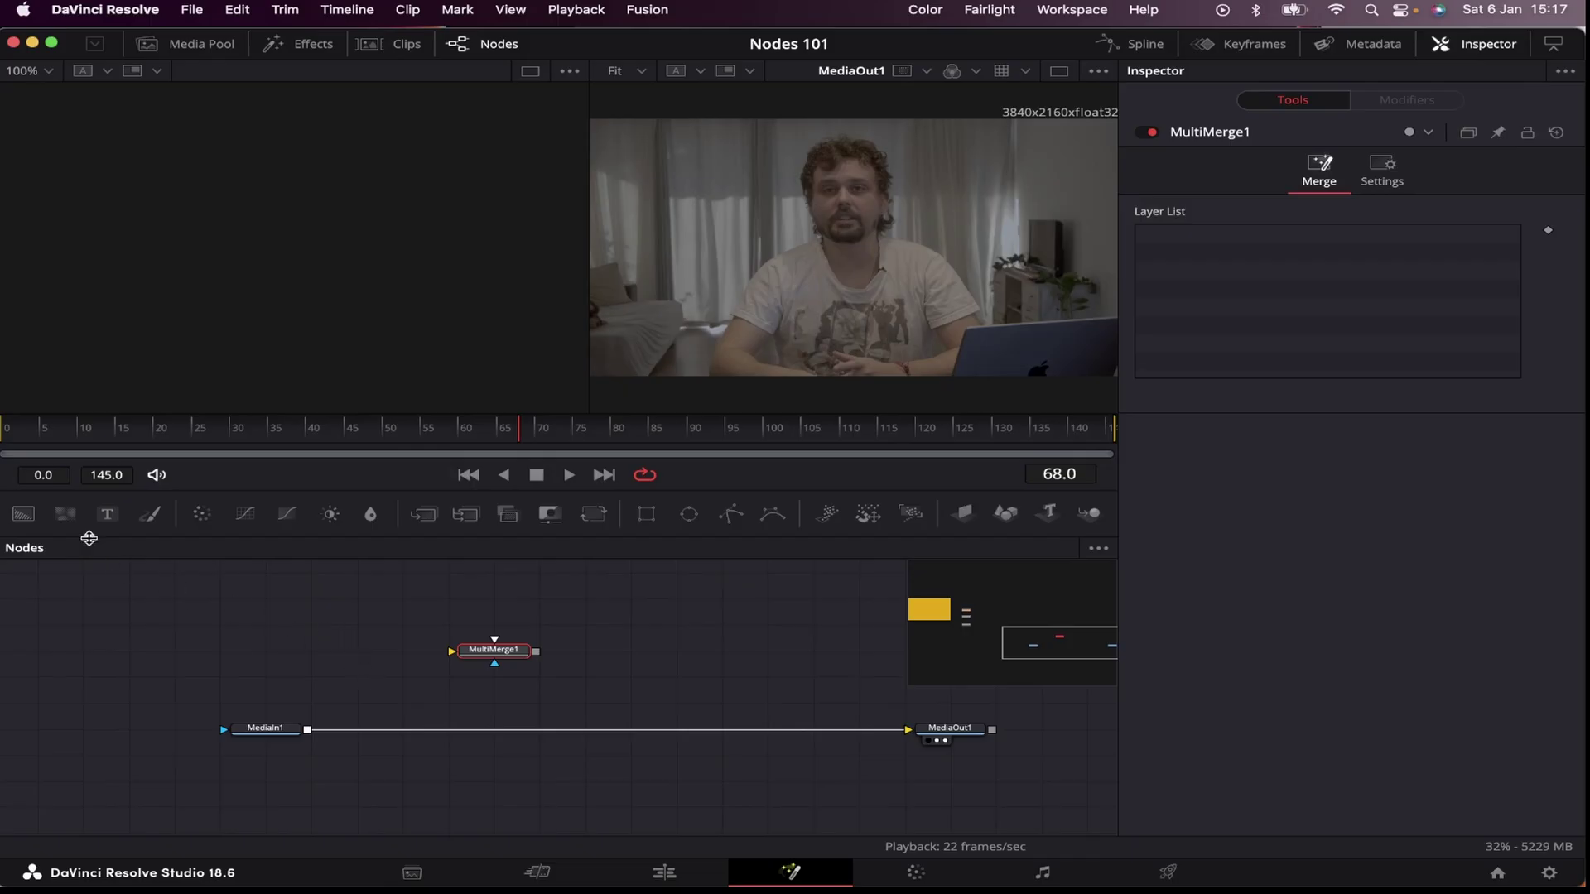
# Step: Feed a Background and a new Text+ node into MultiMerge1 and type the Instagram handle
pyautogui.moveTo(23, 514); pyautogui.dragTo(461, 654)
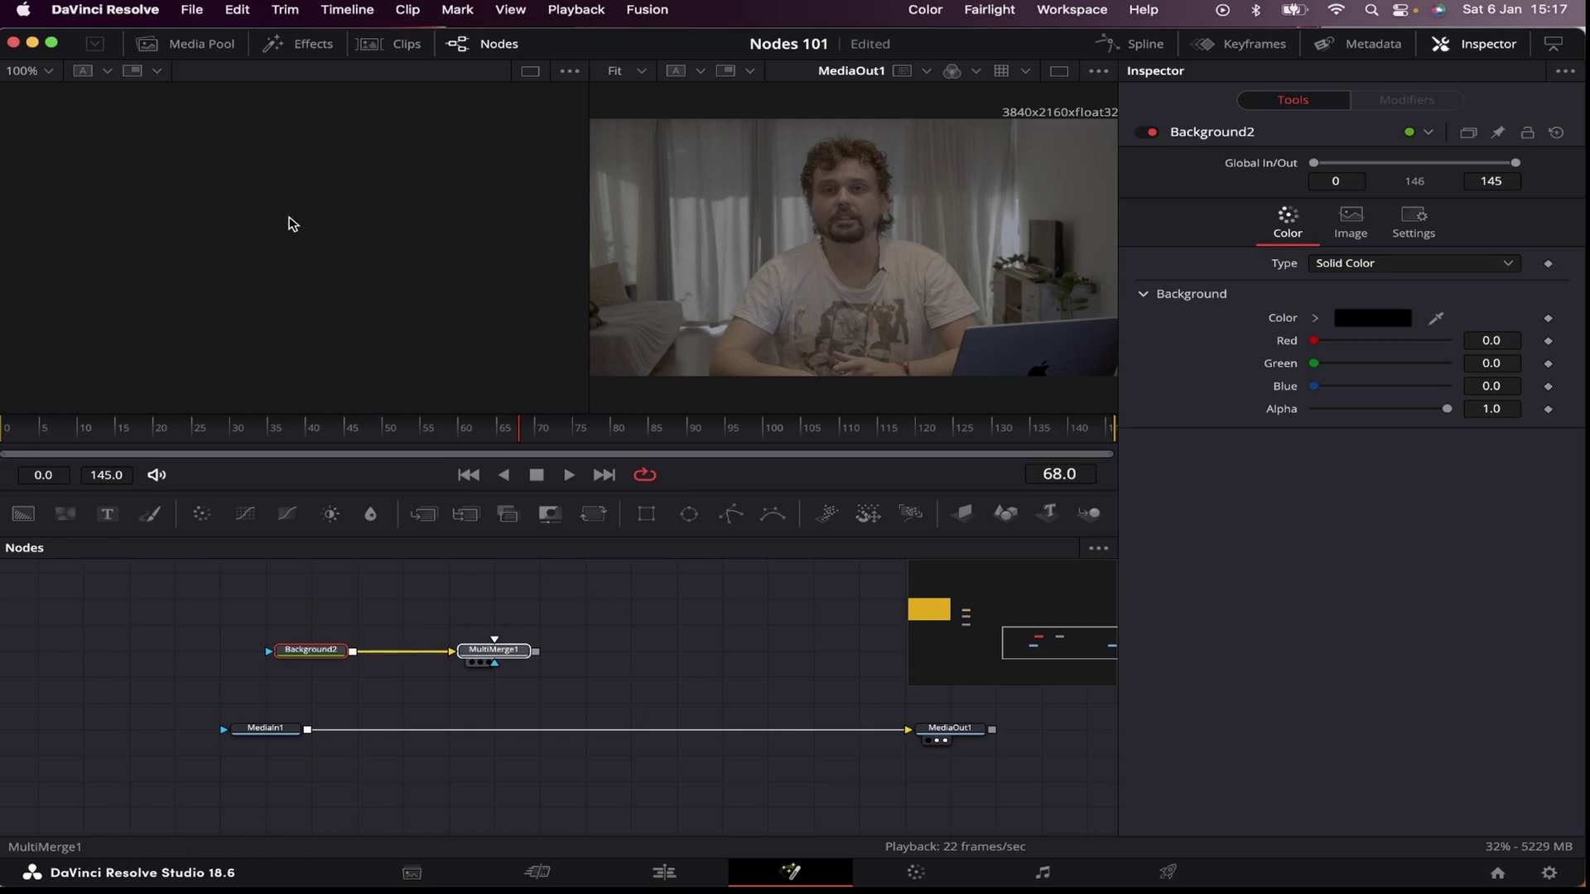
pyautogui.press('1')
pyautogui.moveTo(107, 513); pyautogui.dragTo(478, 642)
pyautogui.click(1276, 292)
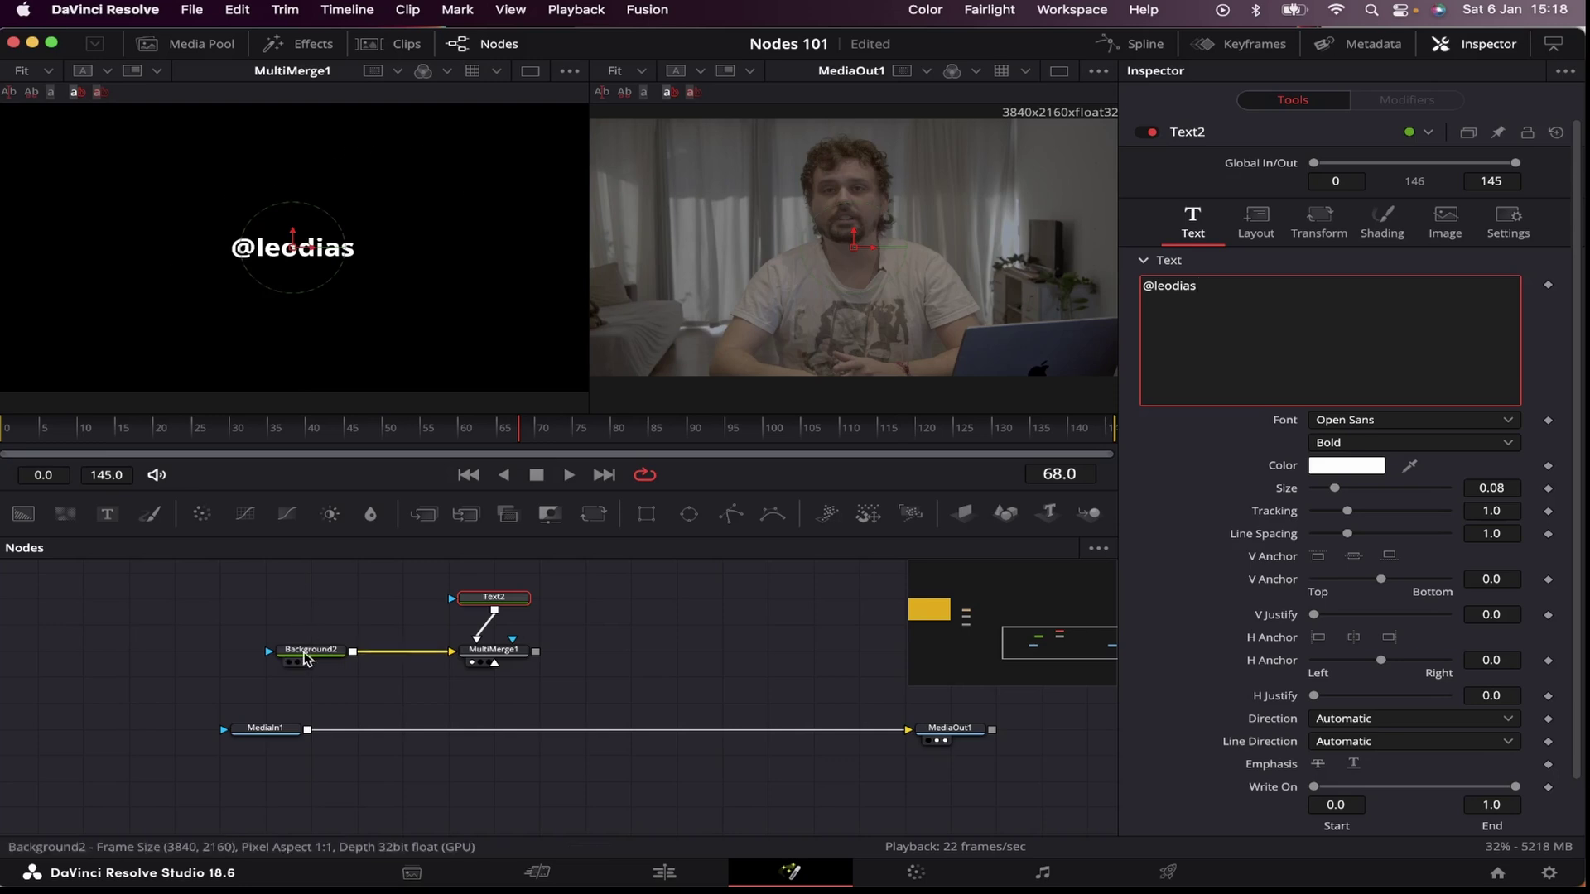
# Step: Mask Background2 with a rectangle, shortening and narrowing it to a slim box around the handle text
pyautogui.moveTo(647, 514); pyautogui.dragTo(269, 681)
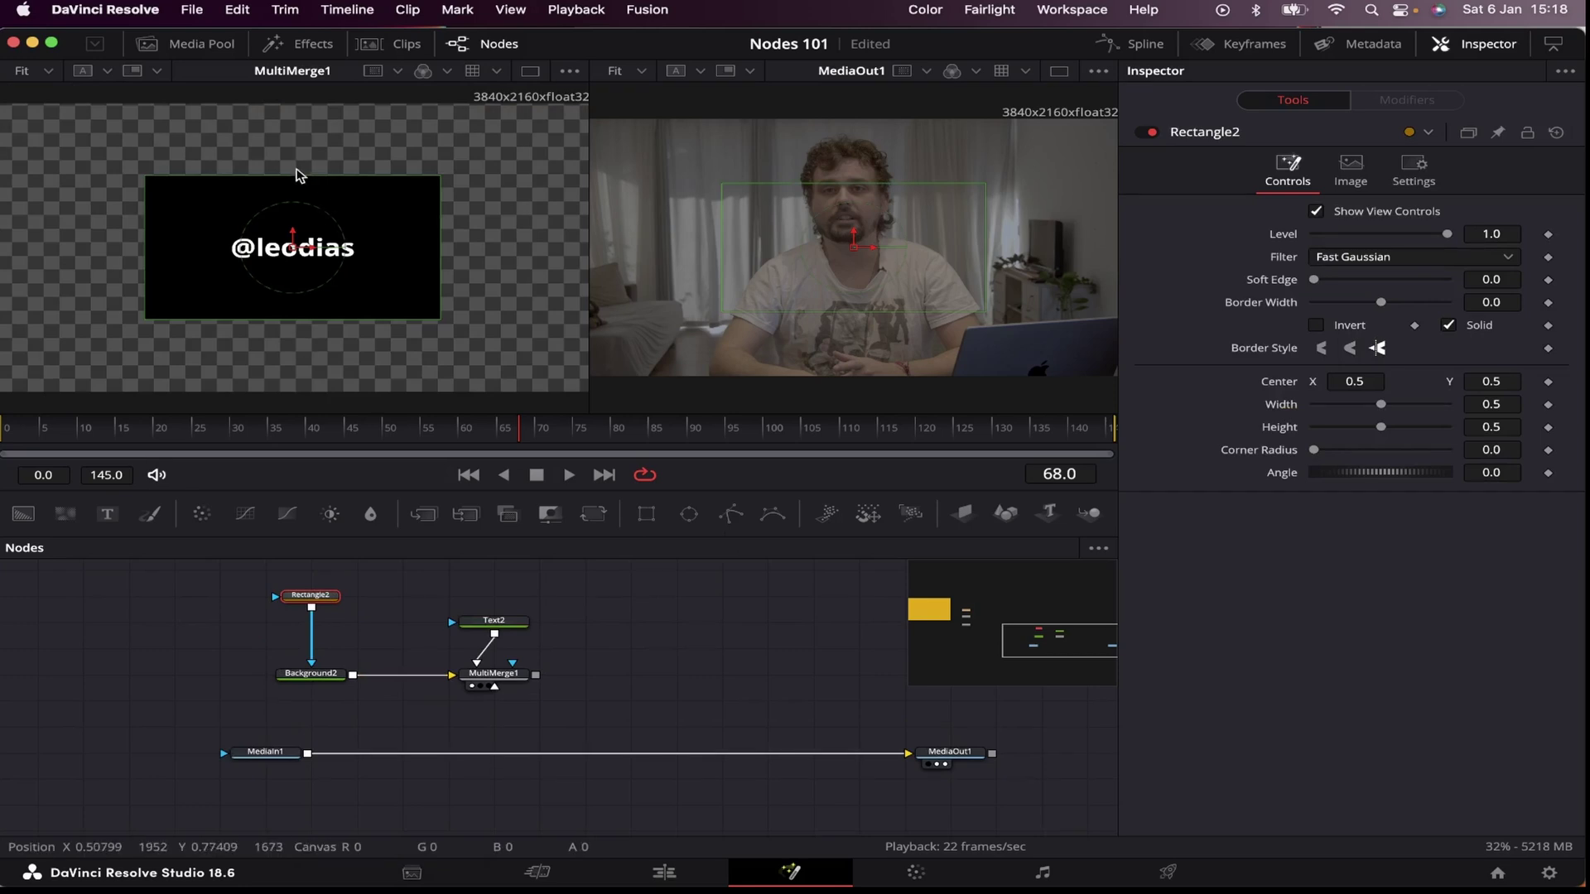
pyautogui.moveTo(302, 176); pyautogui.dragTo(305, 222)
pyautogui.moveTo(440, 253); pyautogui.dragTo(285, 251)
pyautogui.moveTo(494, 622); pyautogui.dragTo(448, 623)
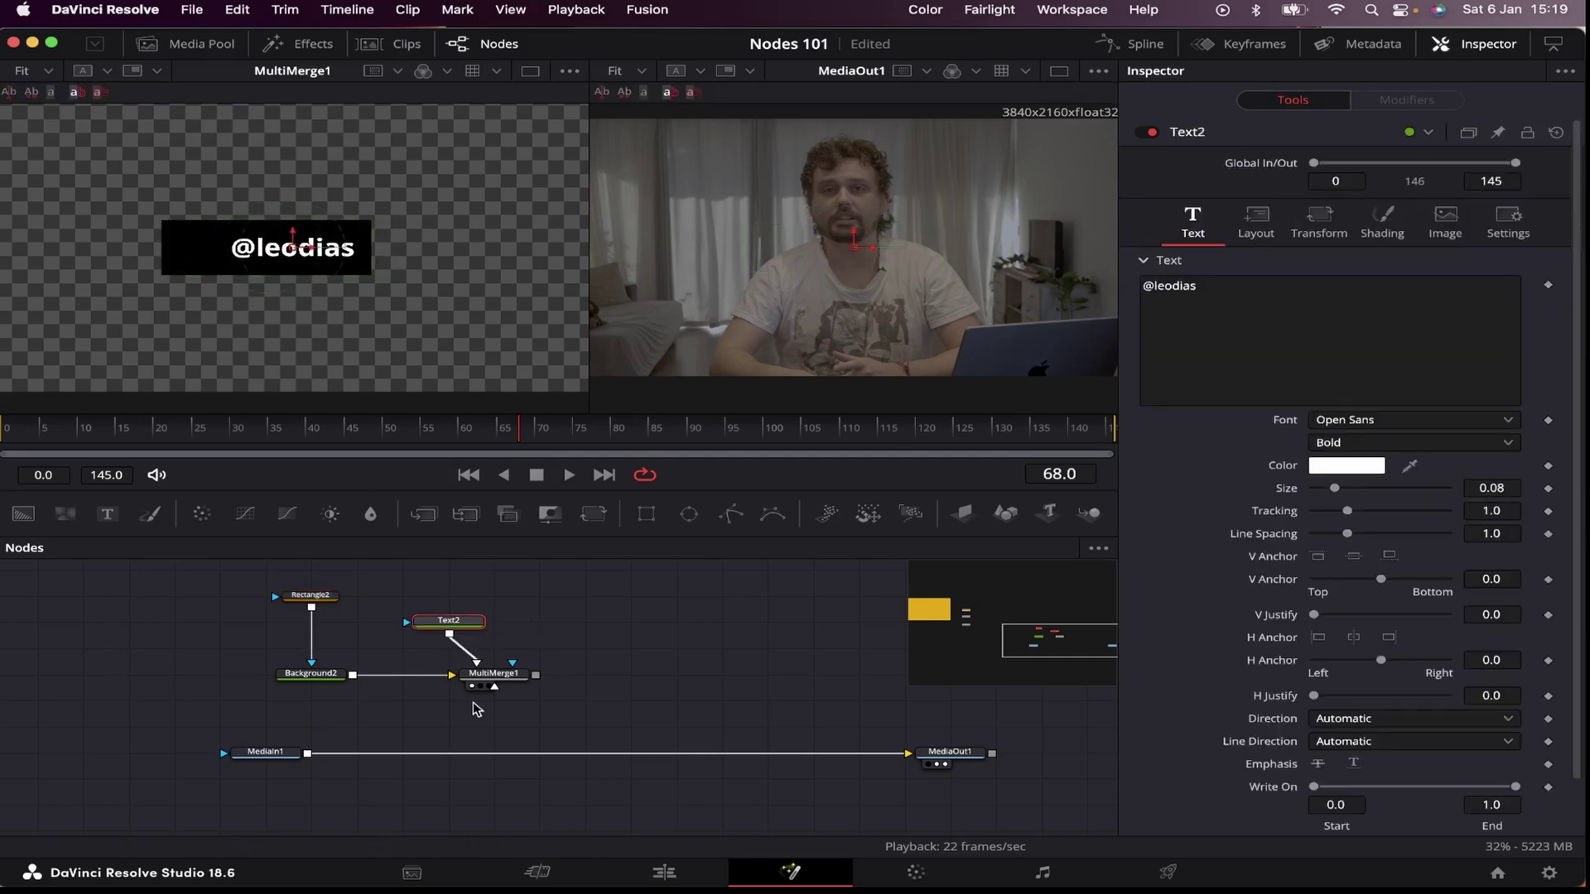
# Step: Bring instagram.png from the Media Pool into the node graph
pyautogui.click(201, 46)
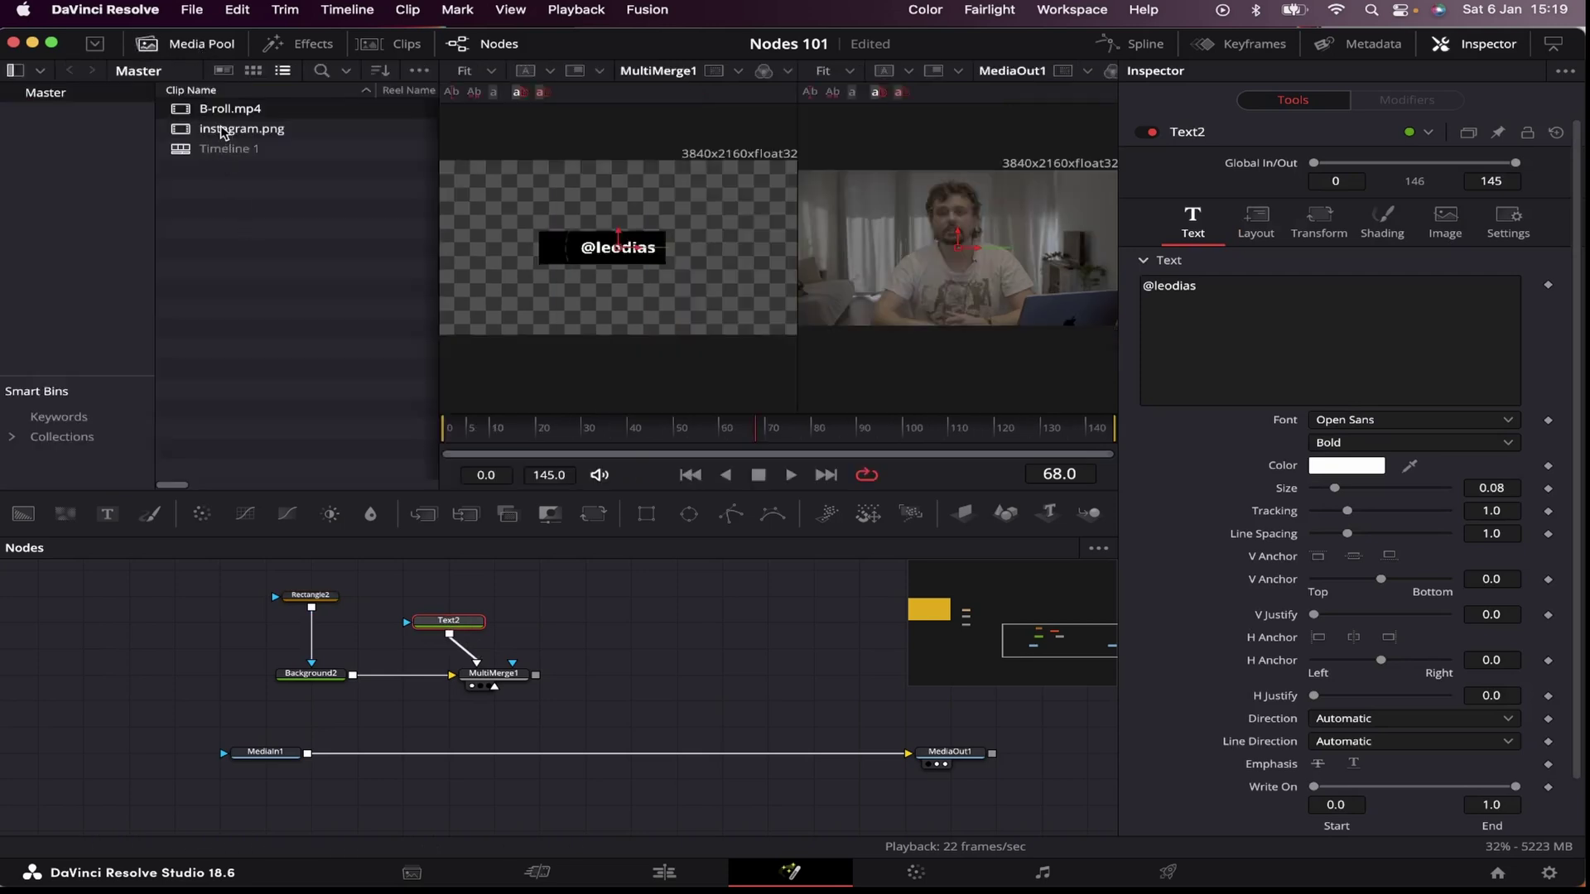
pyautogui.moveTo(222, 130); pyautogui.dragTo(586, 621)
pyautogui.click(206, 48)
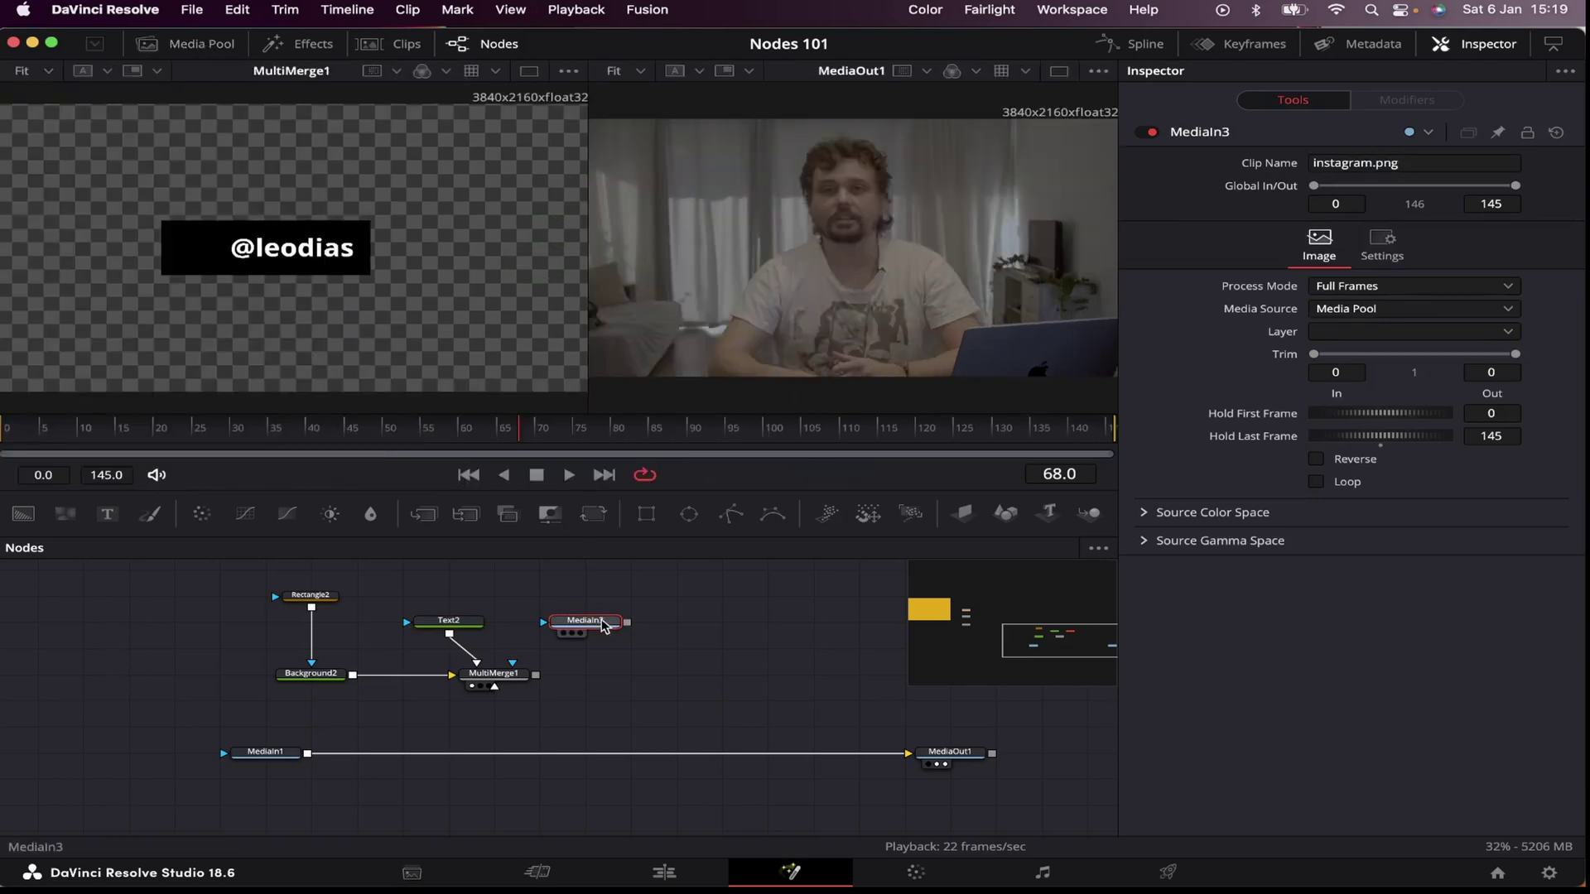
# Step: Pass the logo through a Transform into MultiMerge1, shrink it to about a third and move it left of the handle
pyautogui.hotkey('shift', 'space')
pyautogui.write('mult')
pyautogui.press('BackSpace')
pyautogui.press('BackSpace')
pyautogui.press('BackSpace')
pyautogui.press('BackSpace')
pyautogui.write('transform')
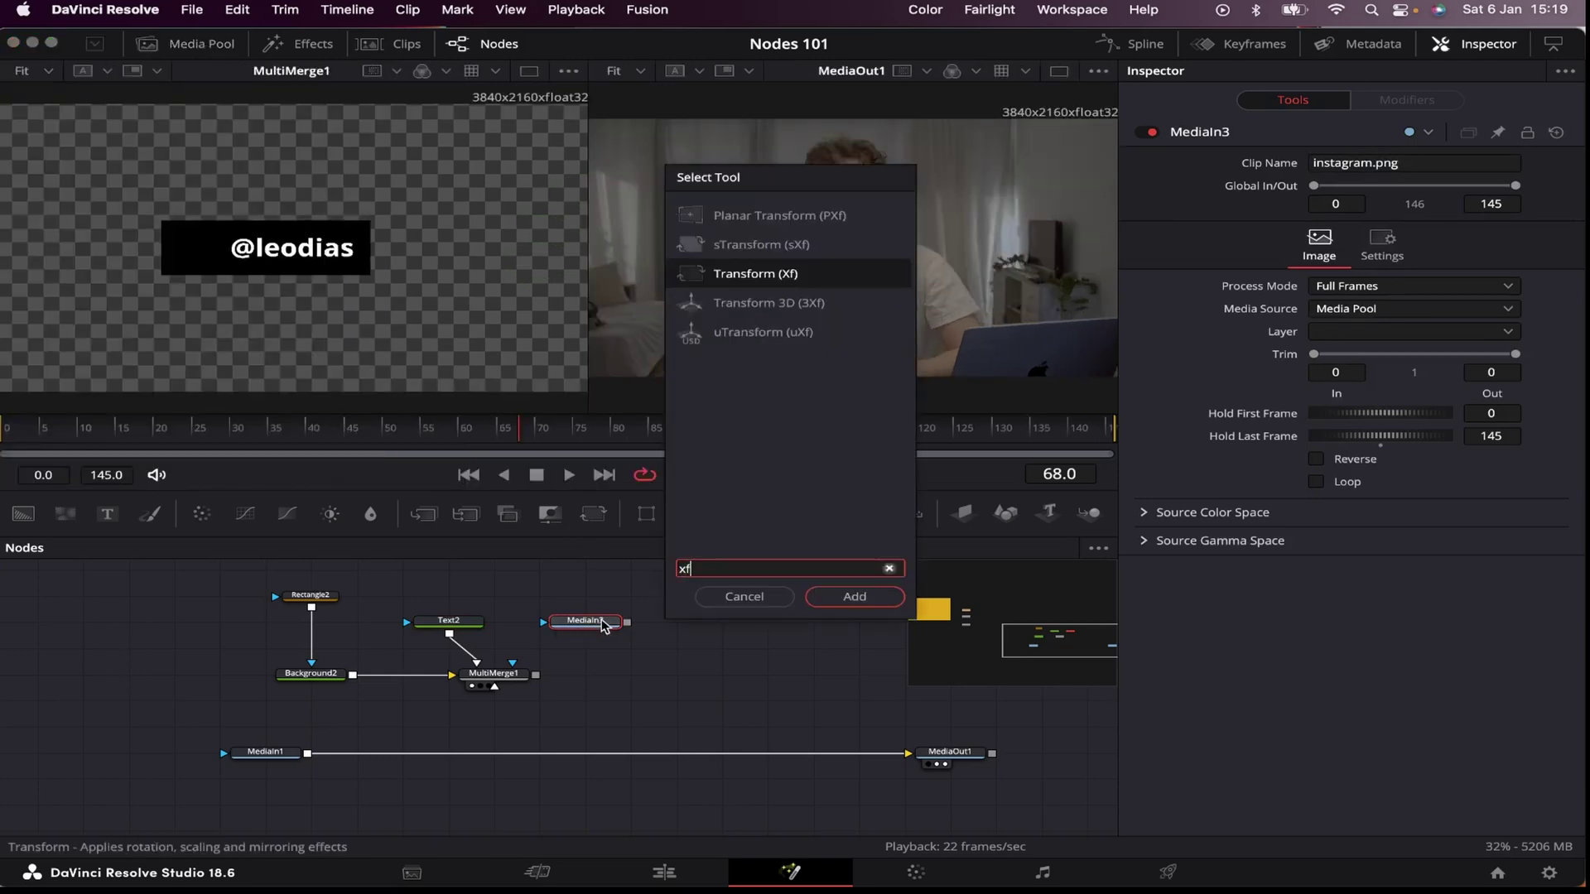
pyautogui.press('Return')
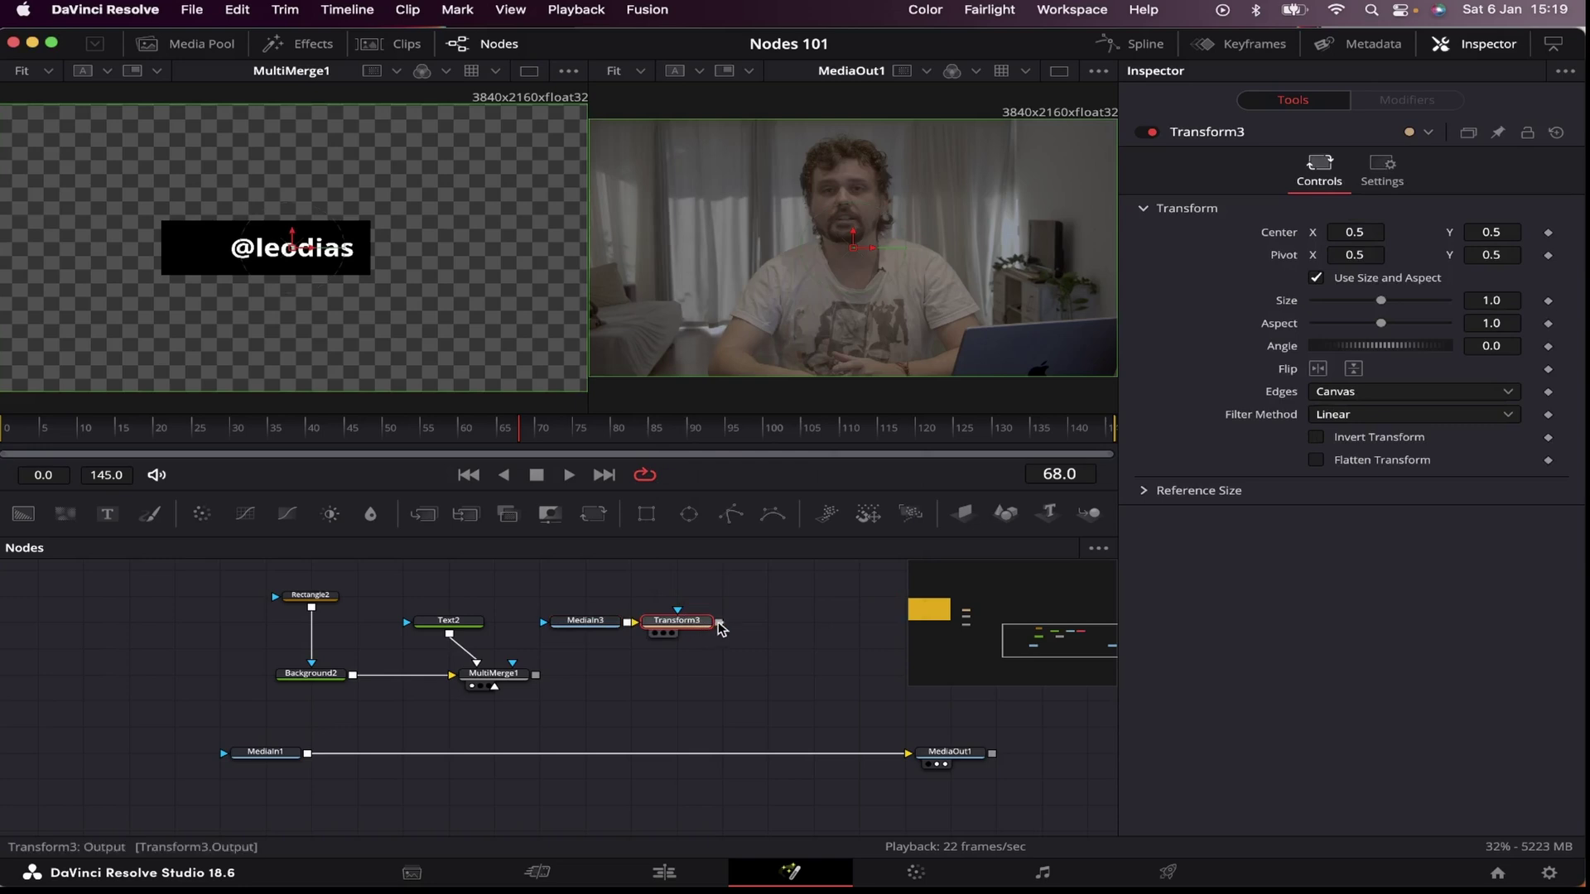
pyautogui.moveTo(719, 622); pyautogui.dragTo(494, 677)
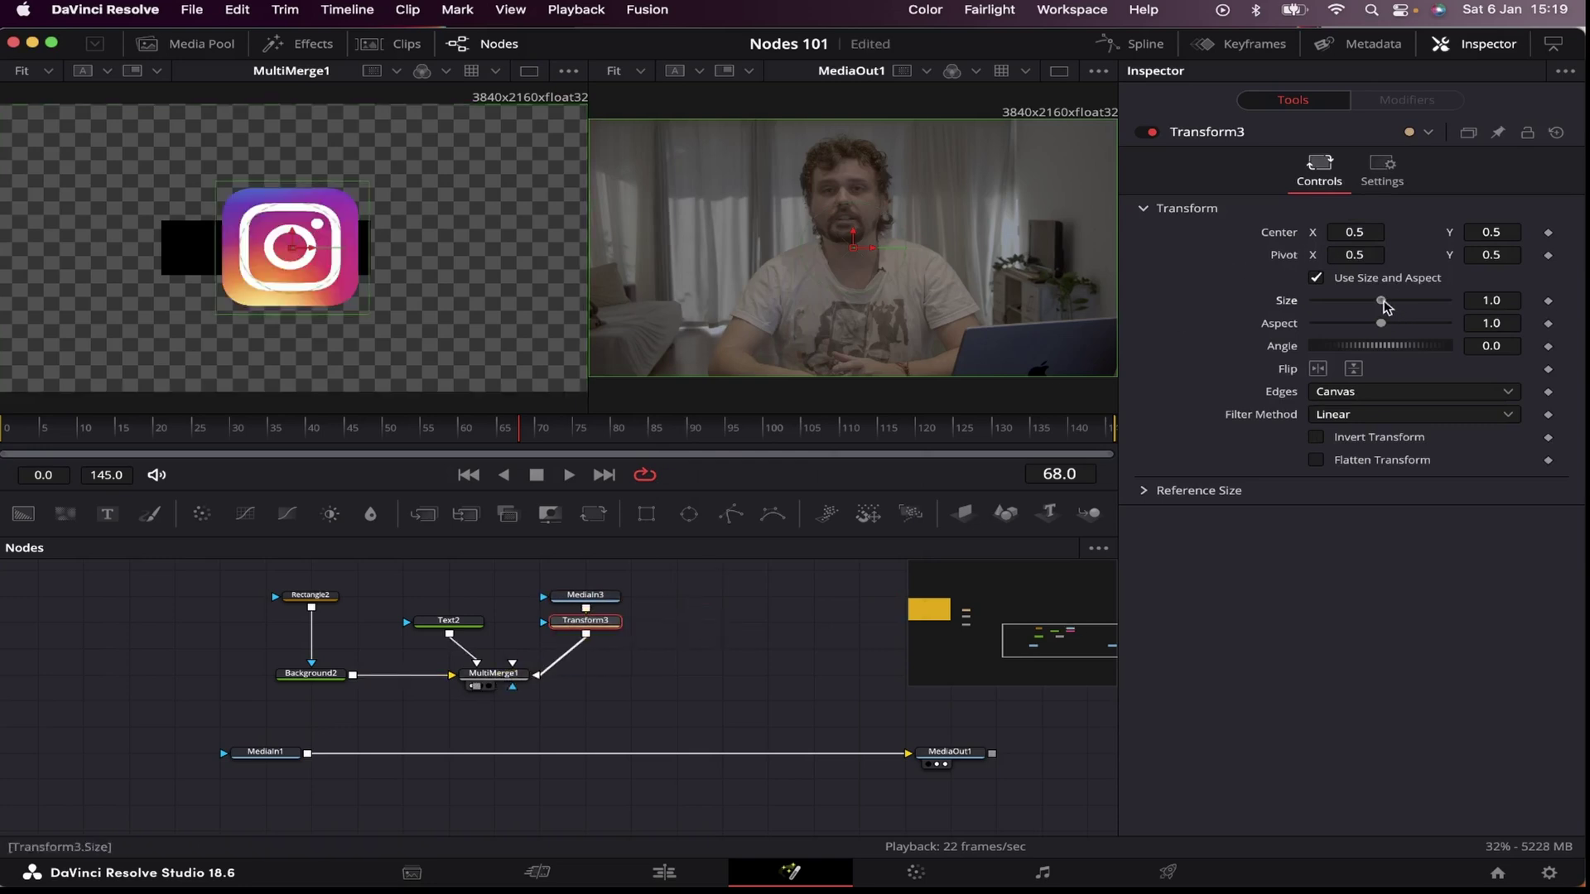
pyautogui.moveTo(1385, 306); pyautogui.dragTo(1342, 313)
pyautogui.moveTo(291, 247); pyautogui.dragTo(199, 247)
pyautogui.click(492, 675)
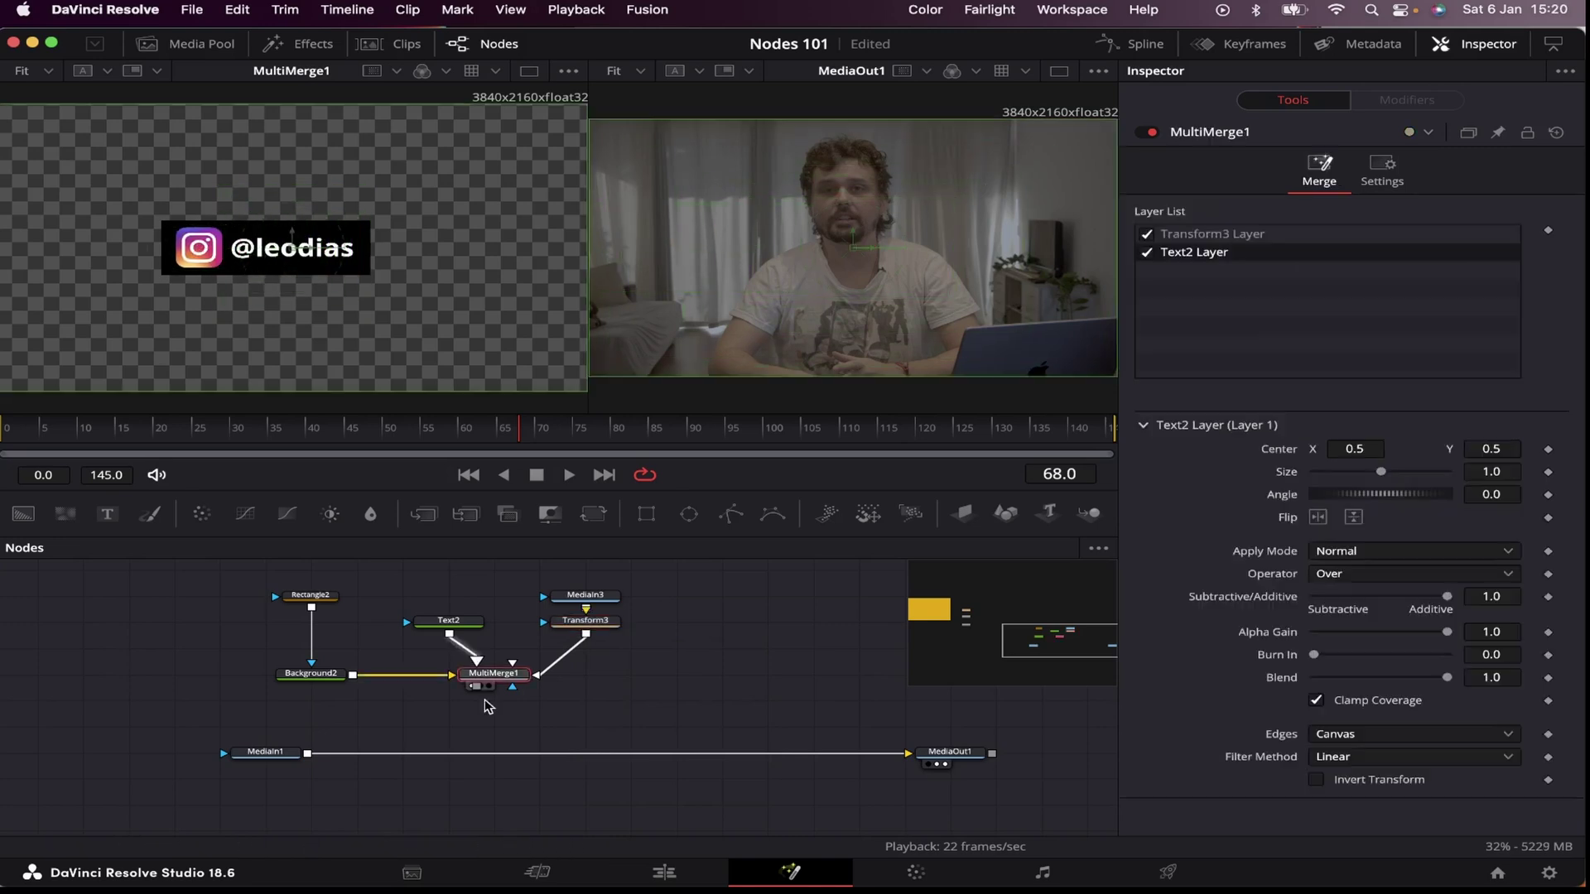
# Step: Eyedrop purple (R 0.384, G 0.271, B 0.725) from the Instagram logo into Background2's colour
pyautogui.click(320, 681)
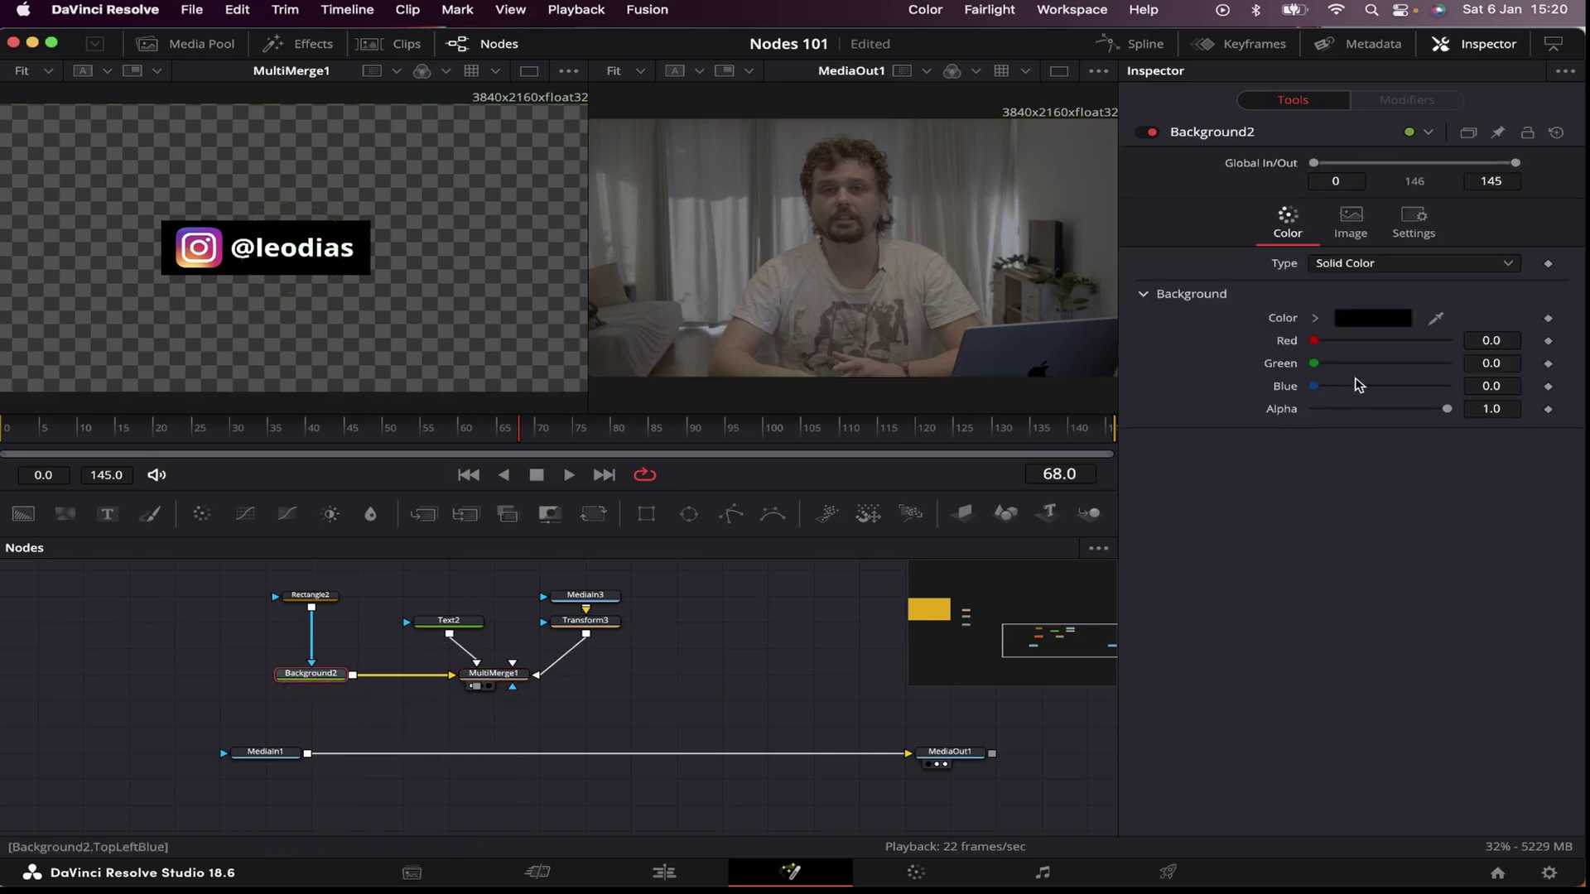
pyautogui.click(1384, 322)
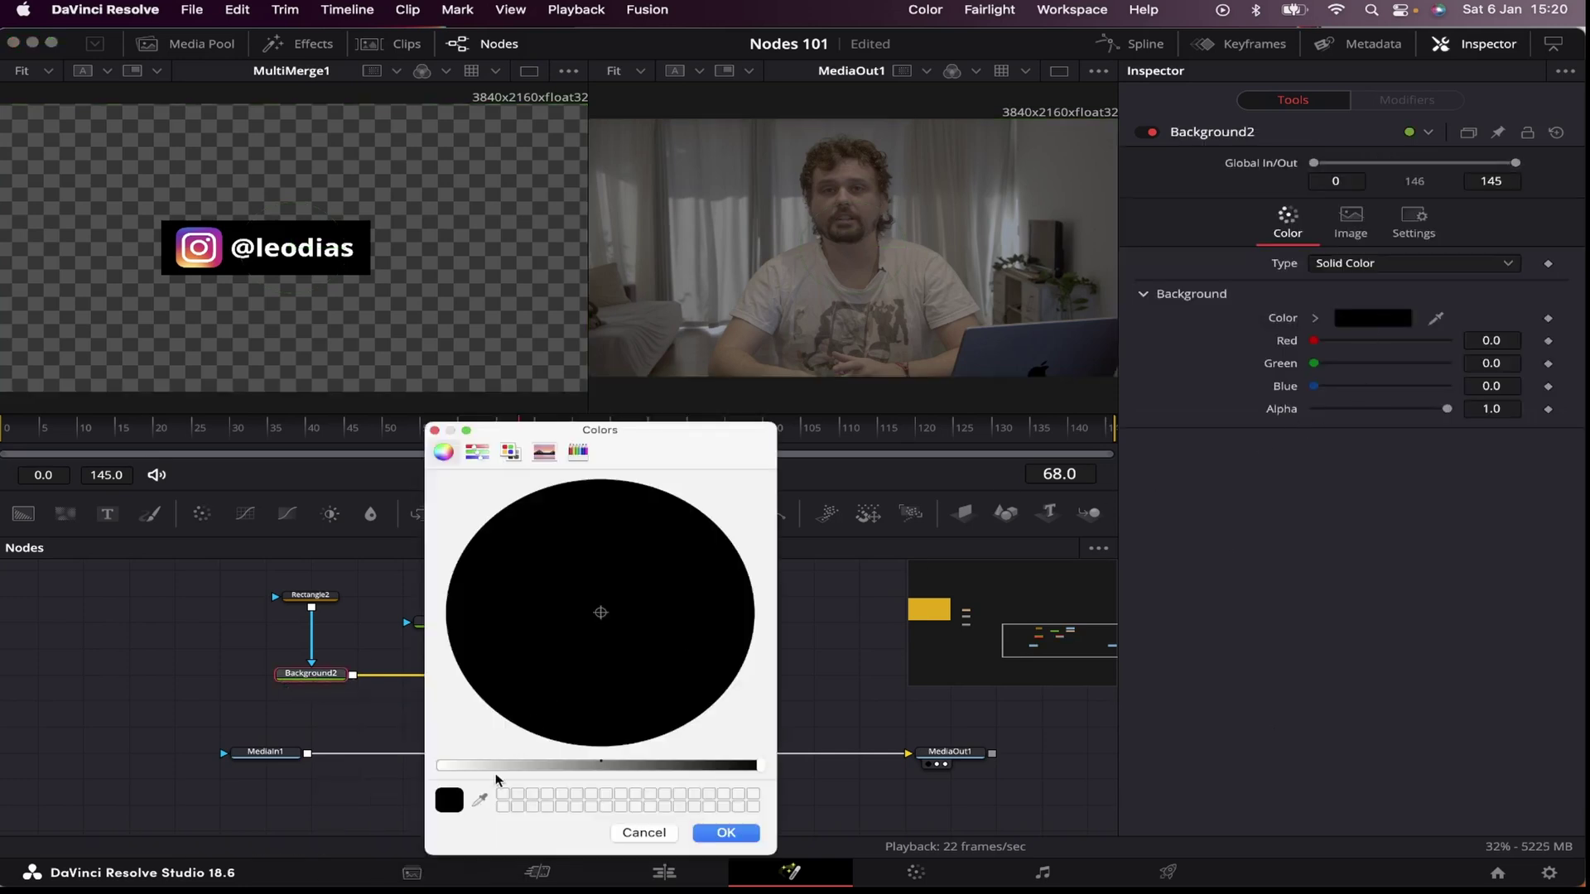
pyautogui.click(481, 800)
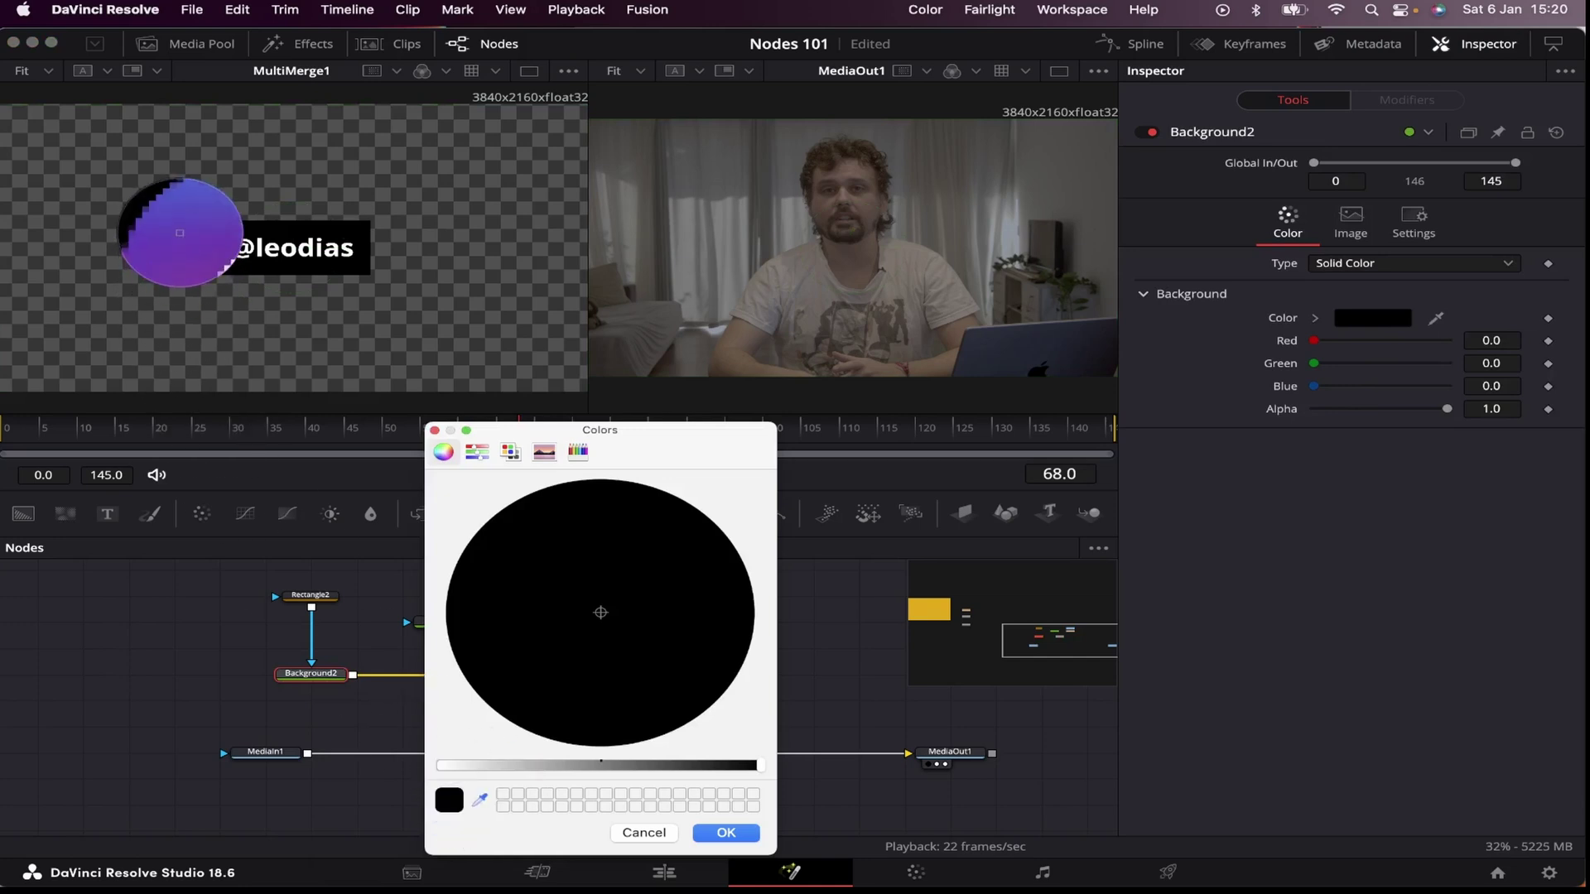
pyautogui.click(182, 232)
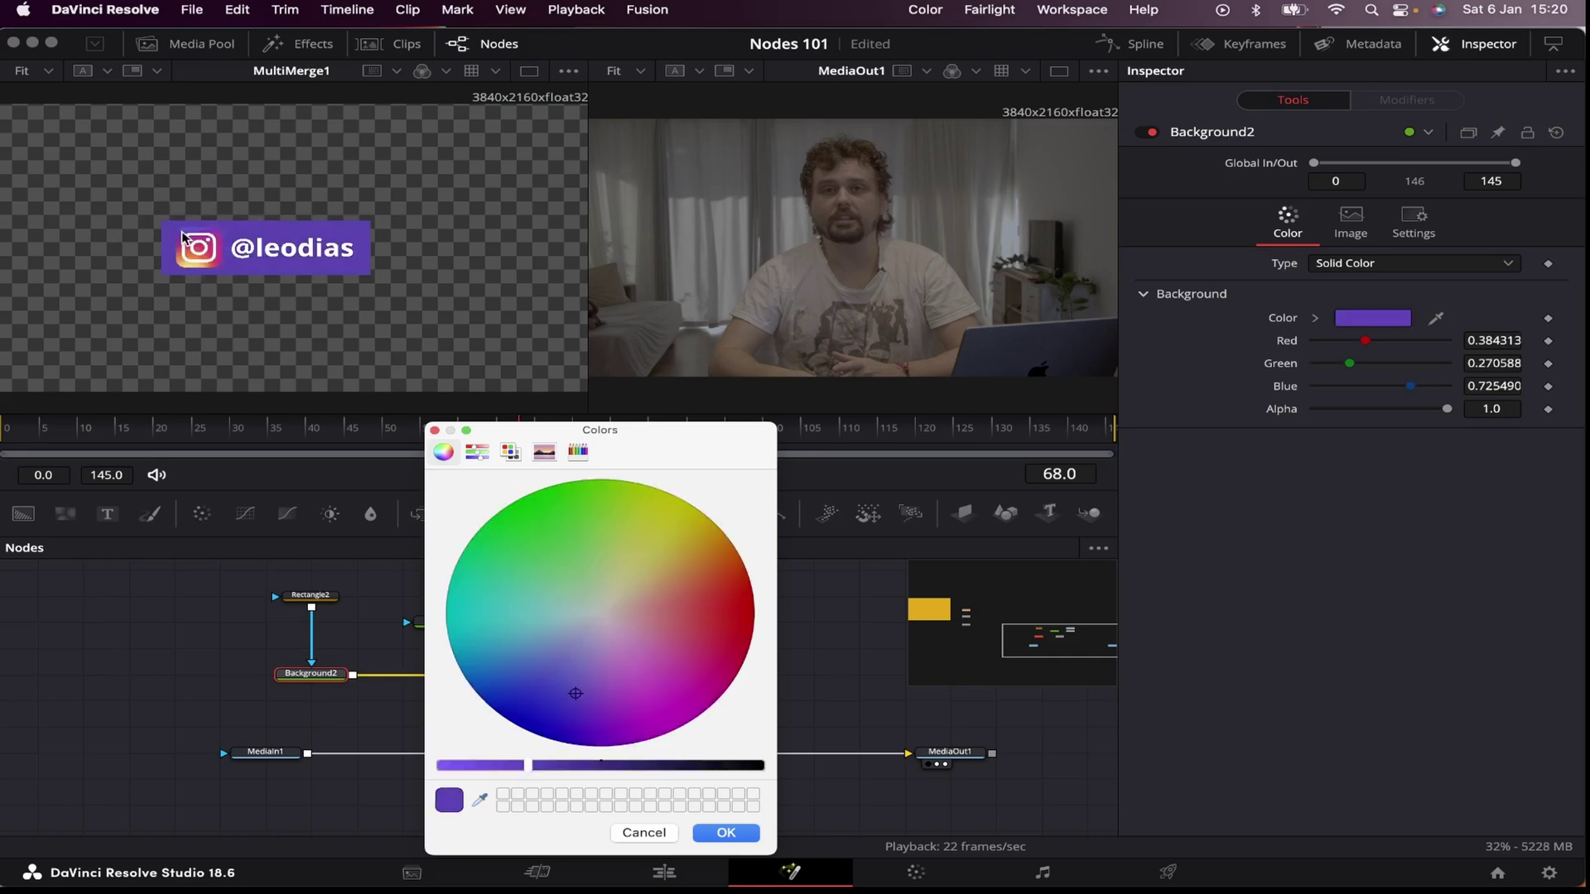
pyautogui.click(721, 835)
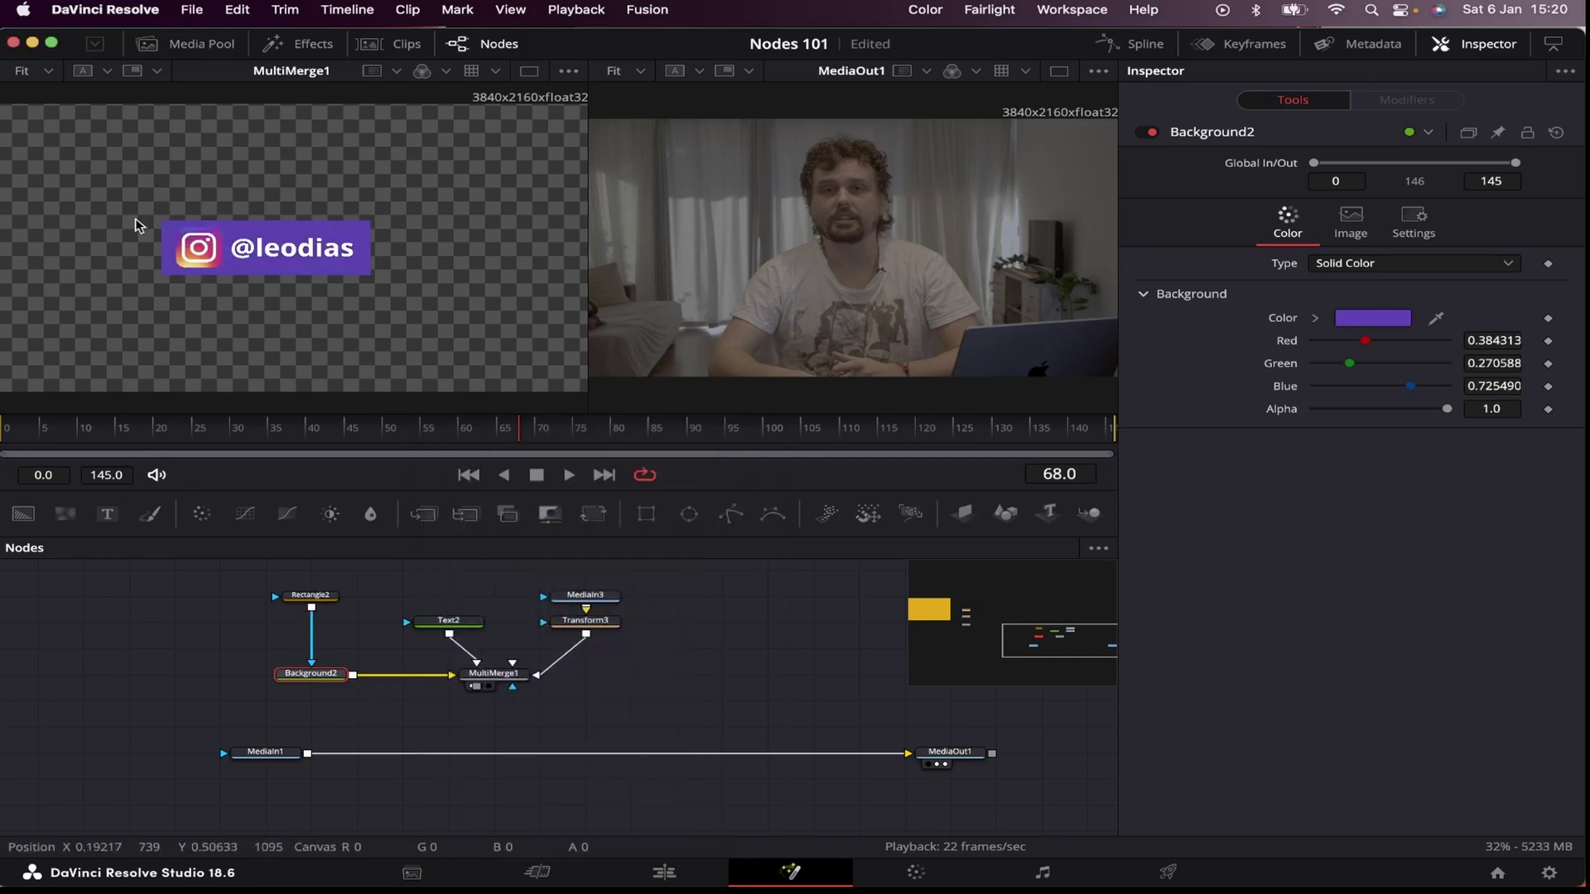
# Step: Round Rectangle2's corners to a corner radius of 0.213
pyautogui.click(317, 596)
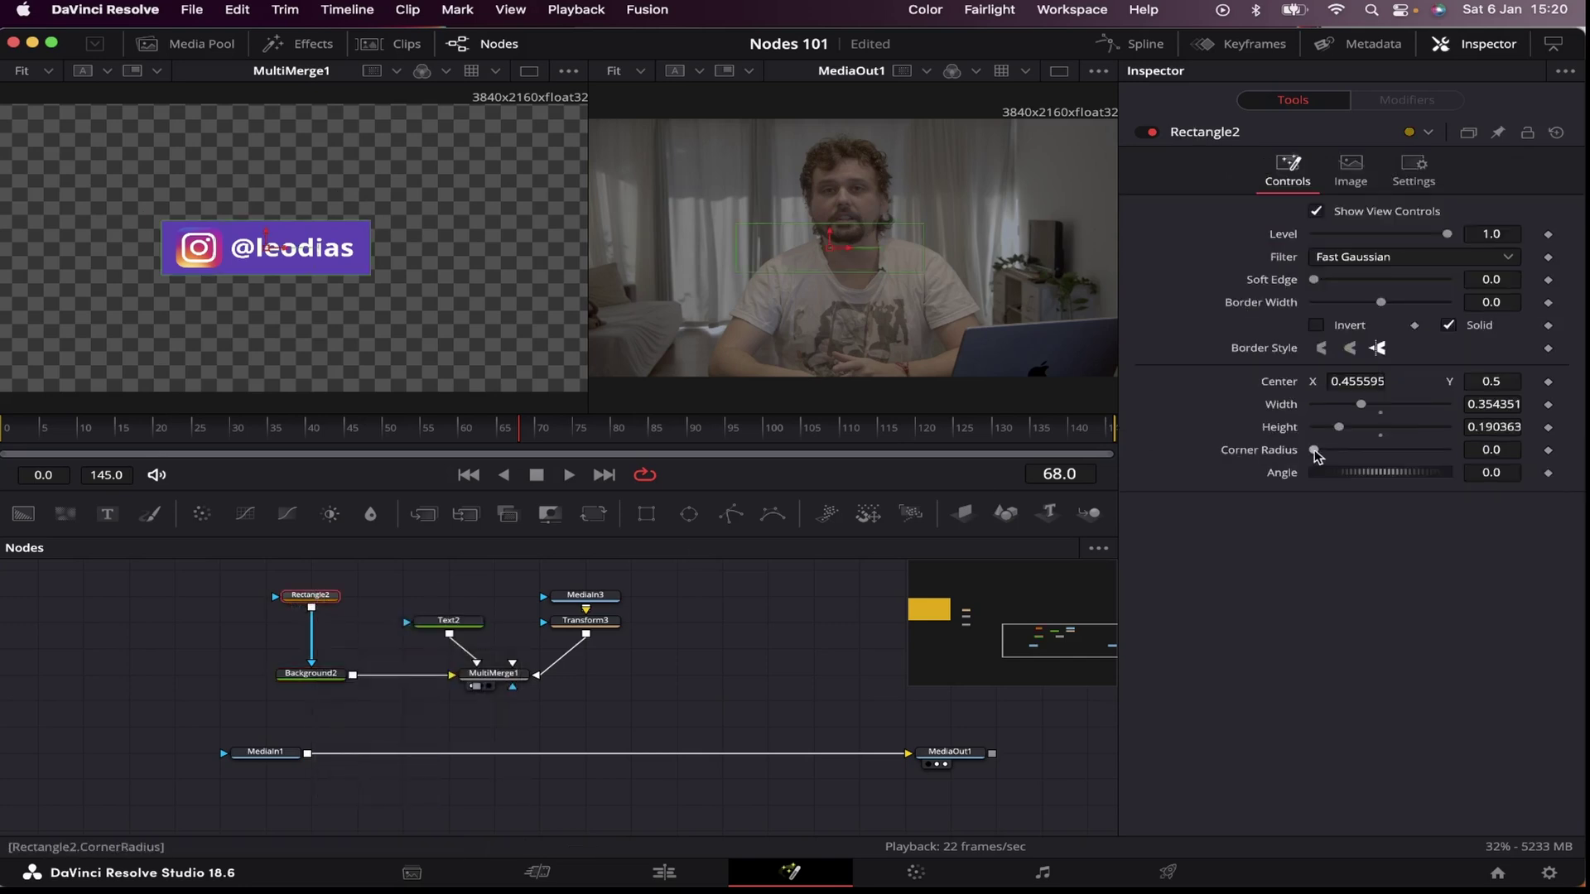
pyautogui.moveTo(1315, 449); pyautogui.dragTo(1326, 454)
pyautogui.click(372, 323)
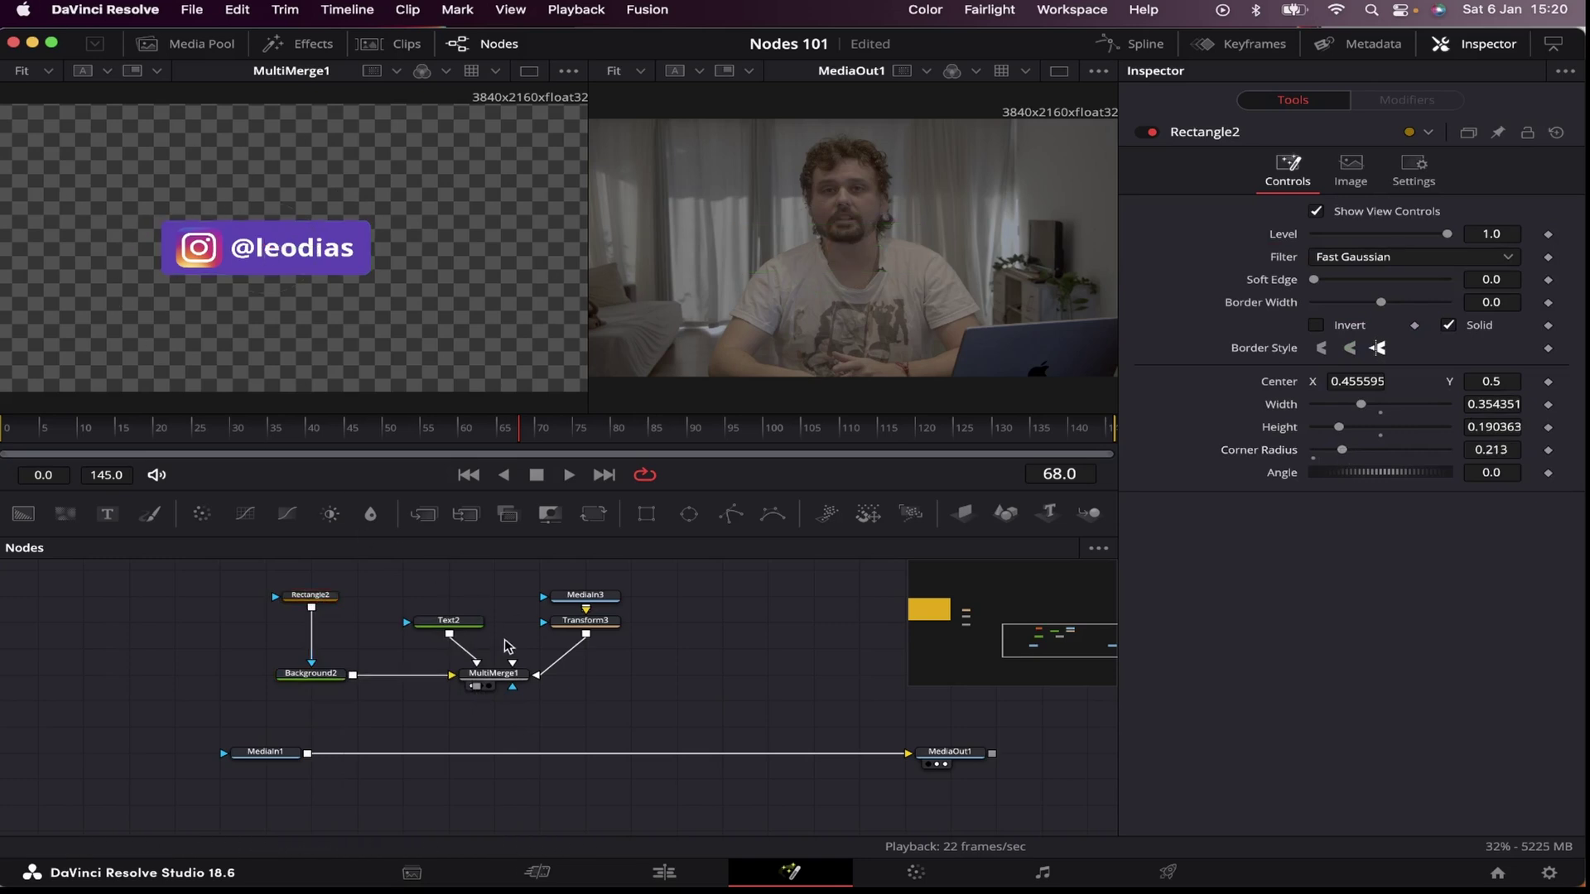
# Step: Add a Shadow node after MultiMerge1 so the whole Instagram box casts a shadow
pyautogui.hotkey('shift', 'space')
pyautogui.write('shadow')
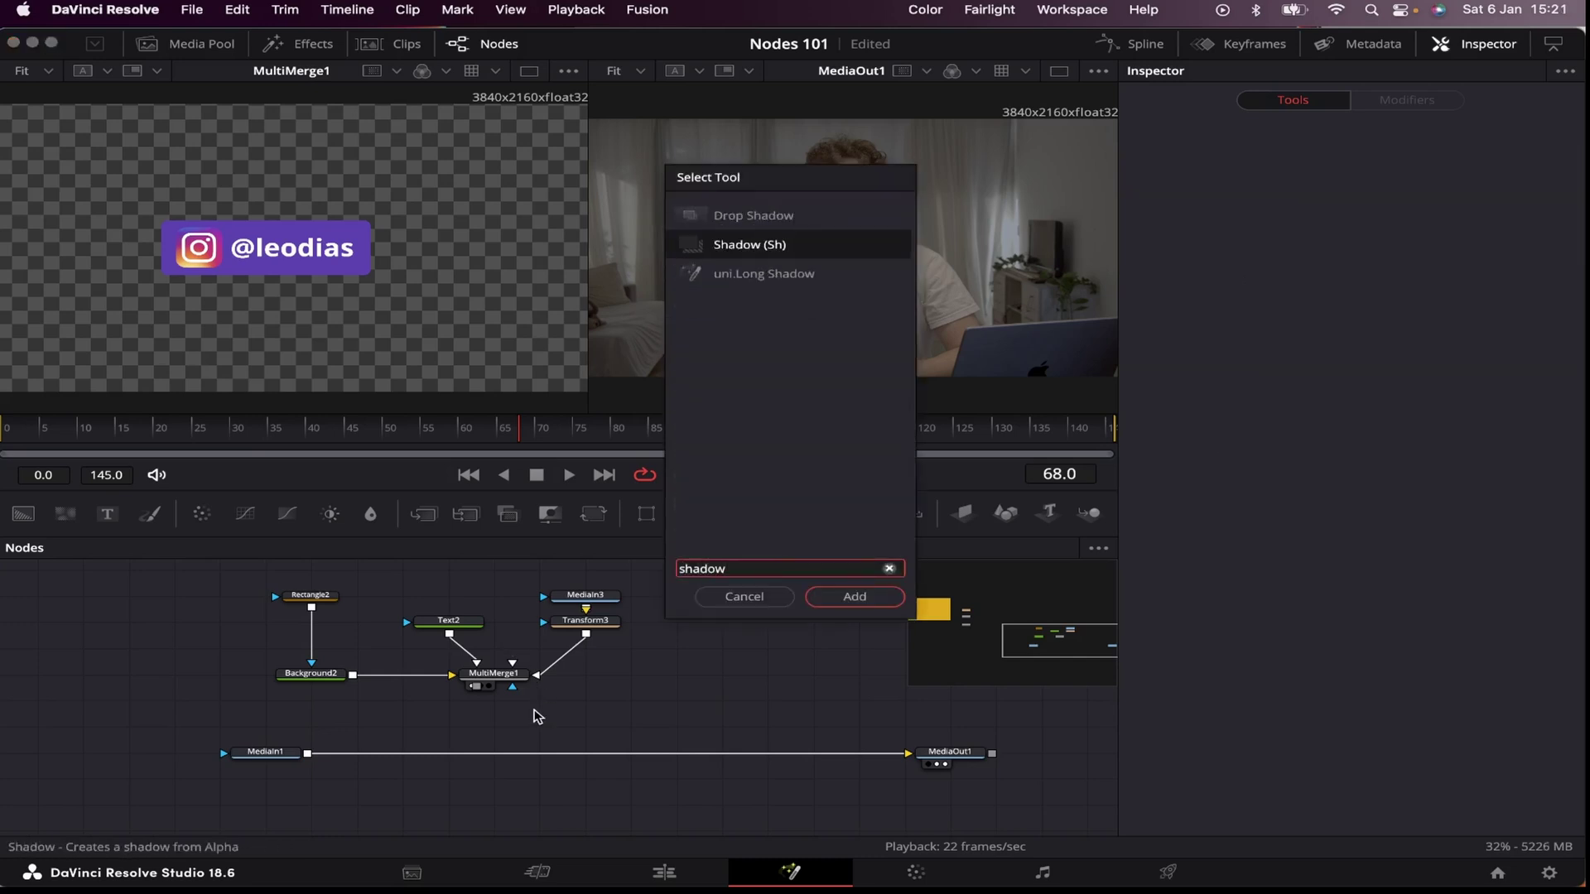
pyautogui.press('Return')
pyautogui.moveTo(451, 622); pyautogui.dragTo(454, 597)
pyautogui.moveTo(582, 703); pyautogui.dragTo(569, 660)
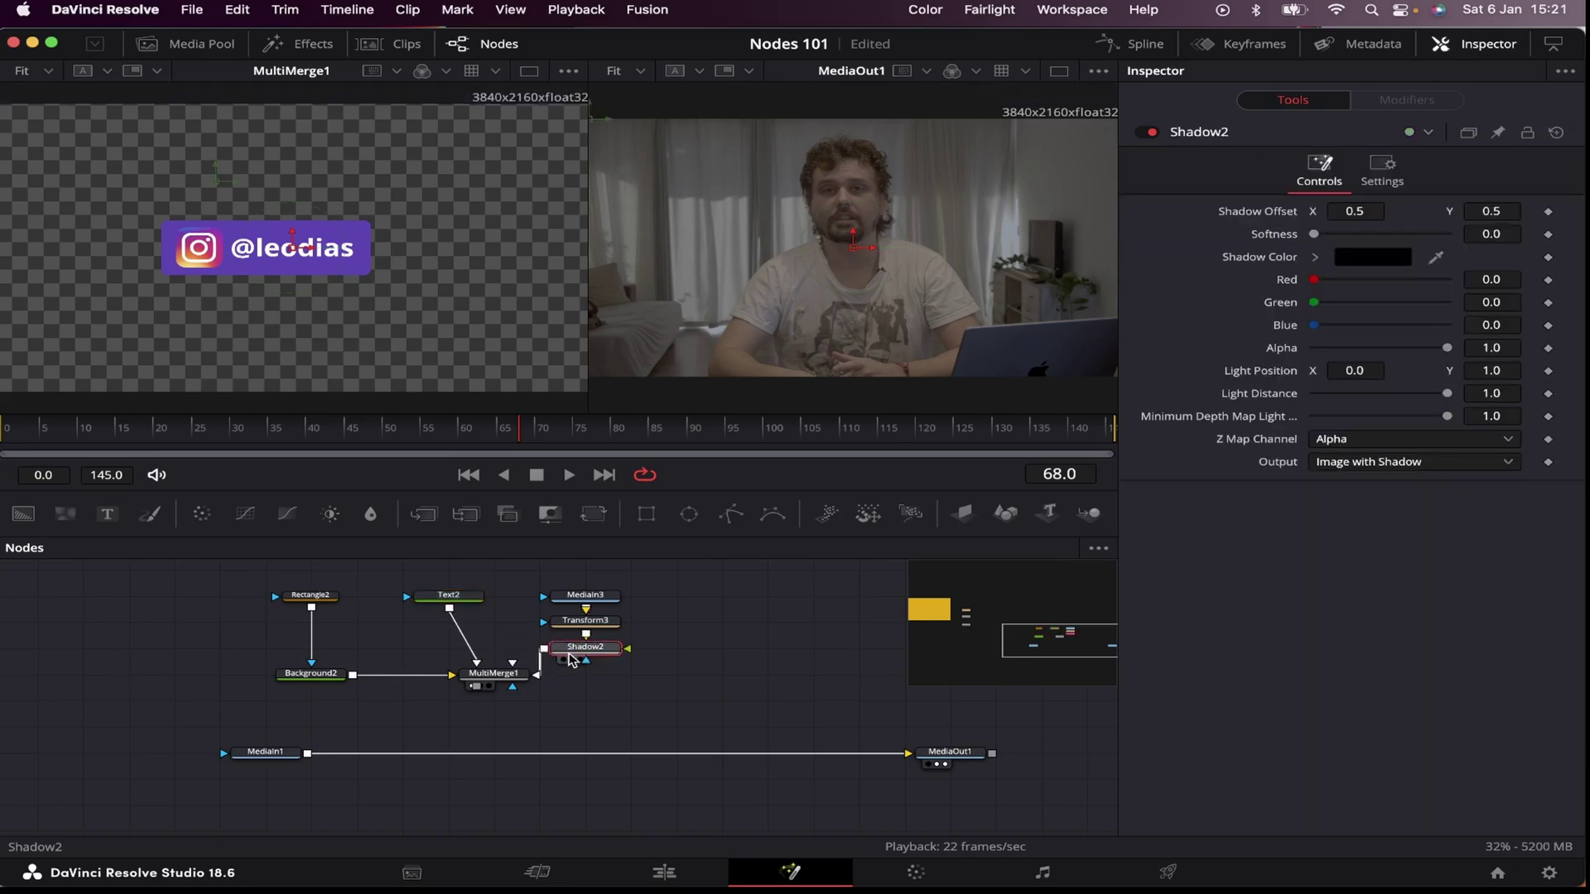
pyautogui.moveTo(853, 242); pyautogui.dragTo(863, 242)
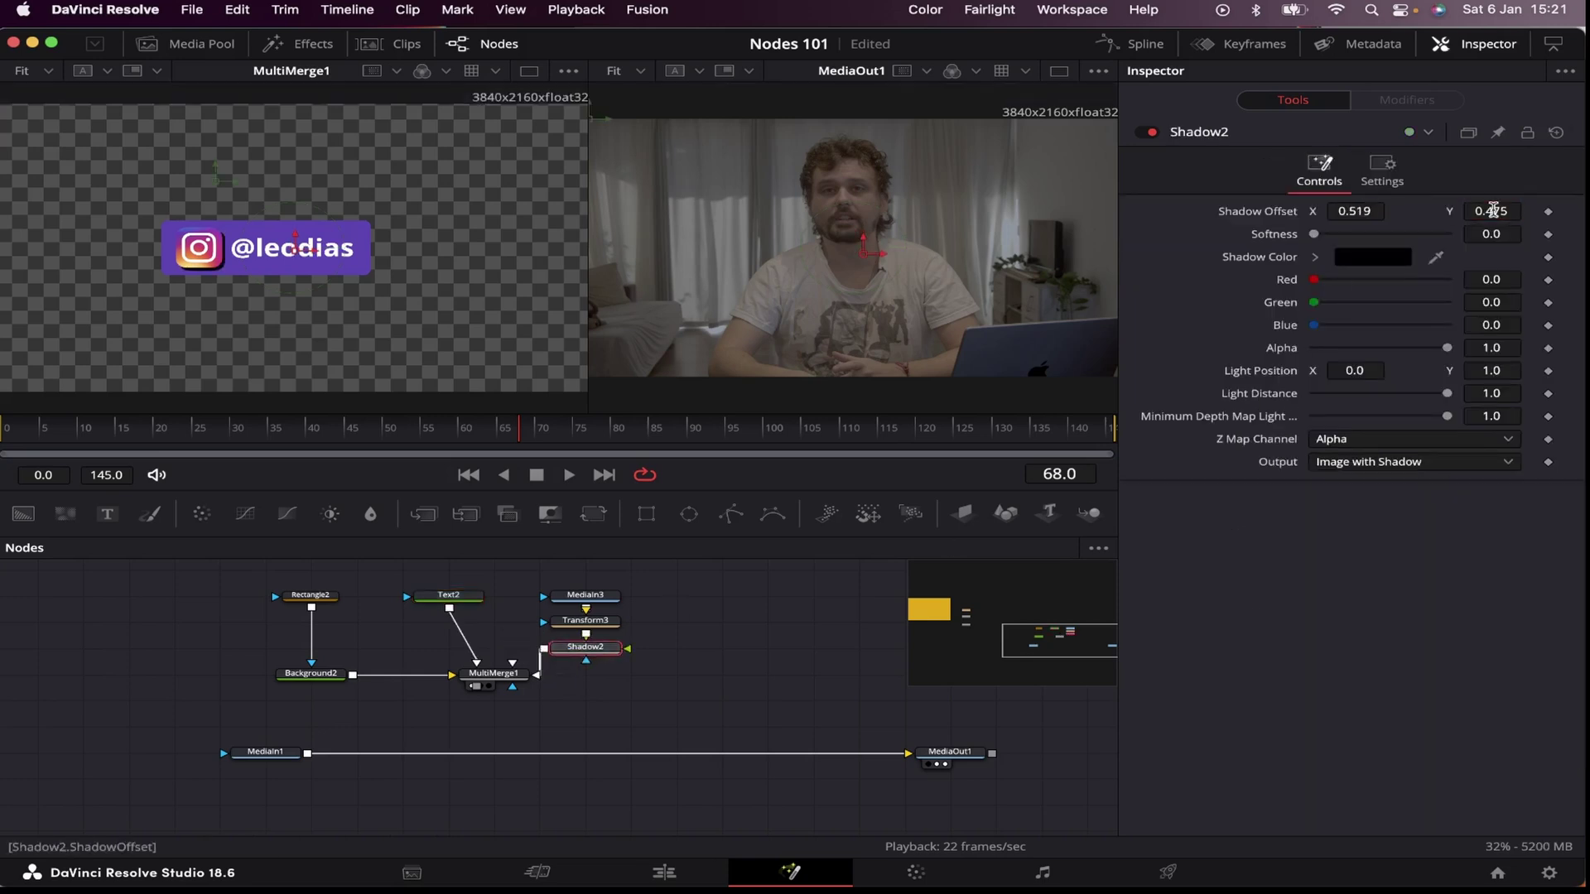
pyautogui.moveTo(596, 646); pyautogui.dragTo(459, 613)
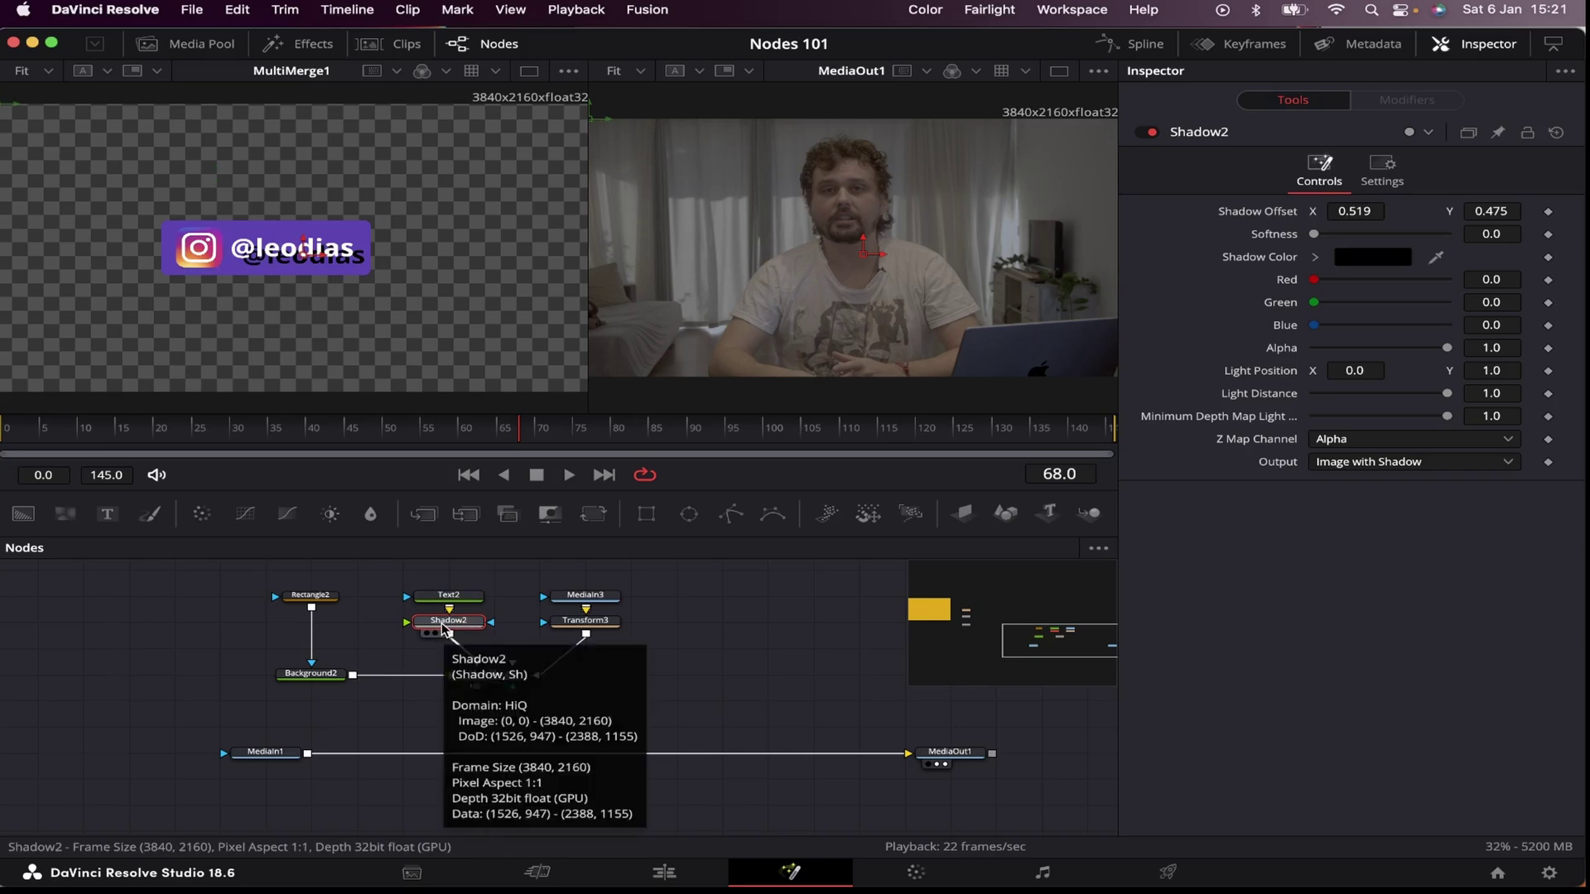
pyautogui.moveTo(445, 629); pyautogui.dragTo(454, 729)
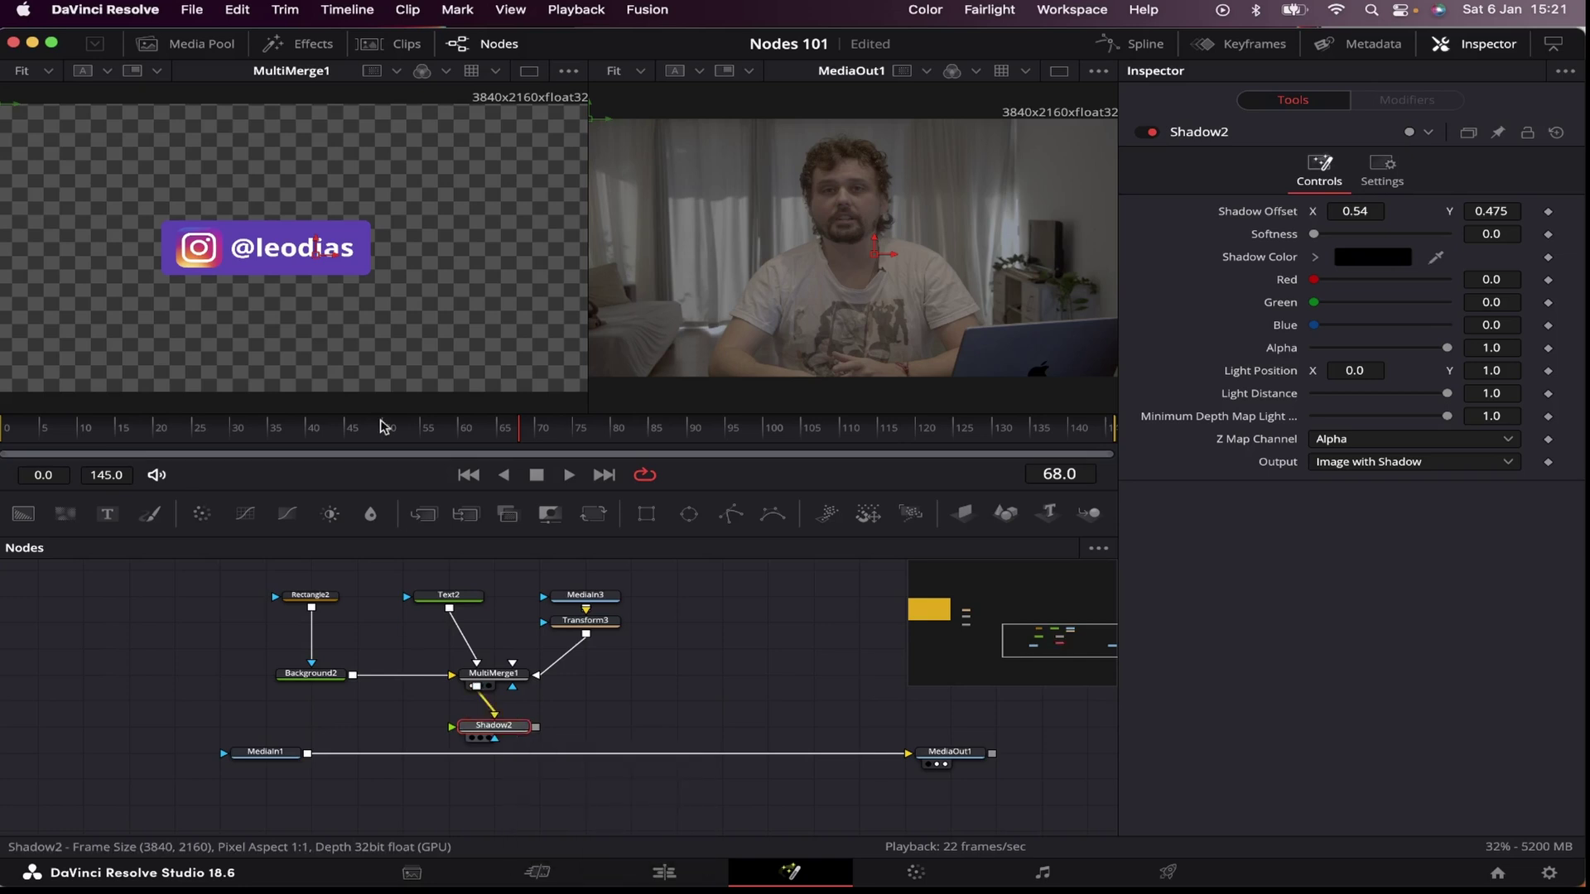
pyautogui.press('1')
# Step: Set shadow offset 0.514, 0.482, alpha 0.583, and eyedrop orange-red from the logo as its colour
pyautogui.moveTo(1355, 211); pyautogui.dragTo(1349, 211)
pyautogui.moveTo(1530, 226); pyautogui.dragTo(1539, 227)
pyautogui.moveTo(1414, 353); pyautogui.dragTo(1389, 348)
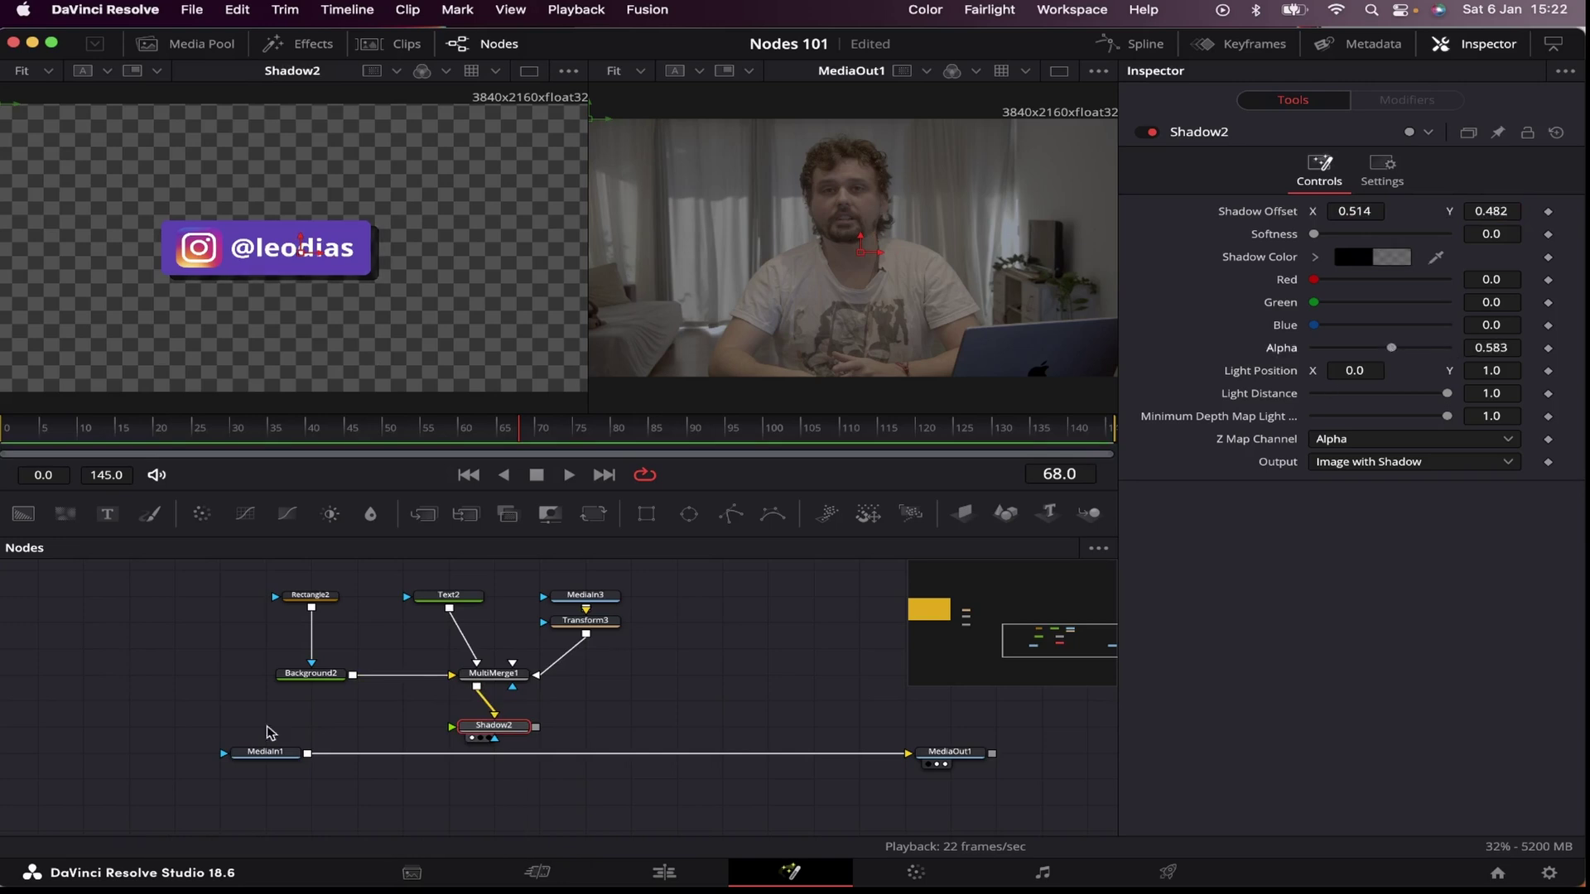
pyautogui.click(1352, 259)
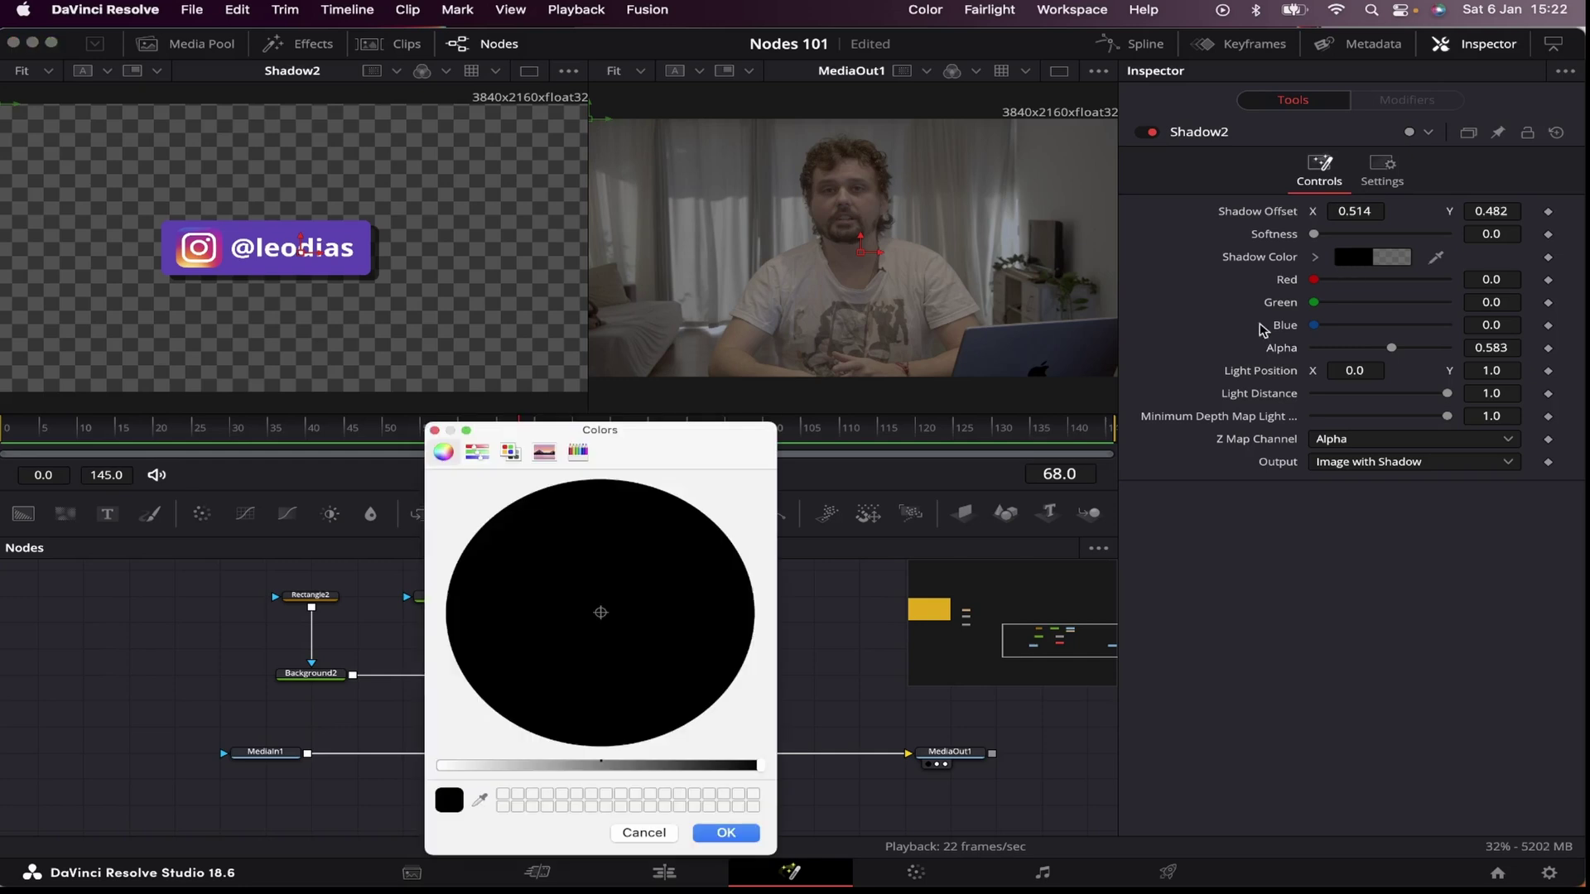
pyautogui.click(481, 800)
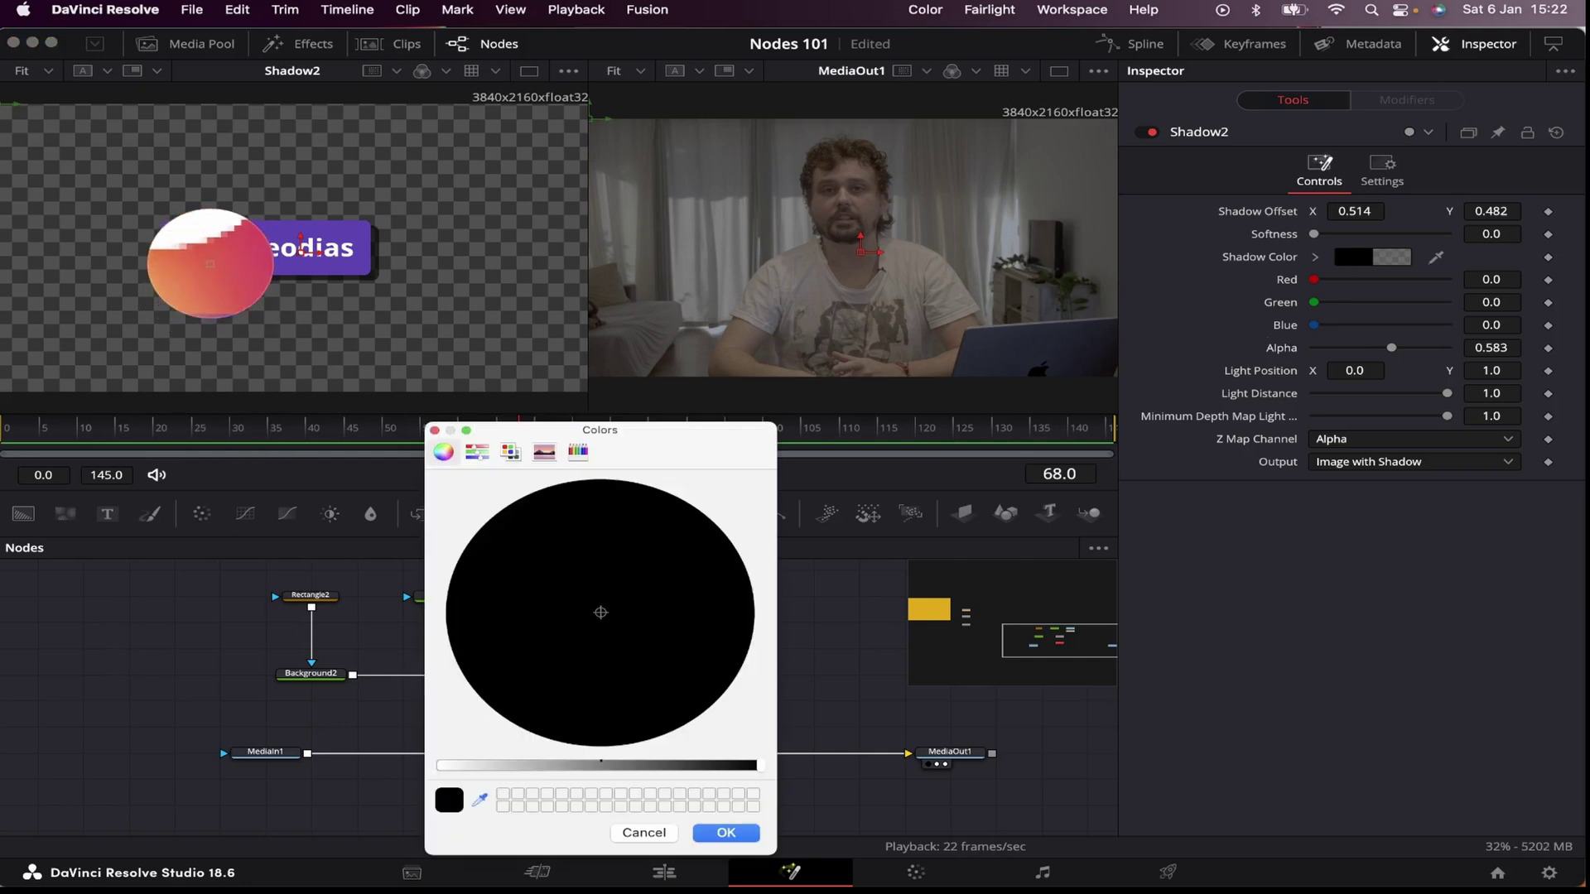
pyautogui.click(211, 263)
pyautogui.click(741, 833)
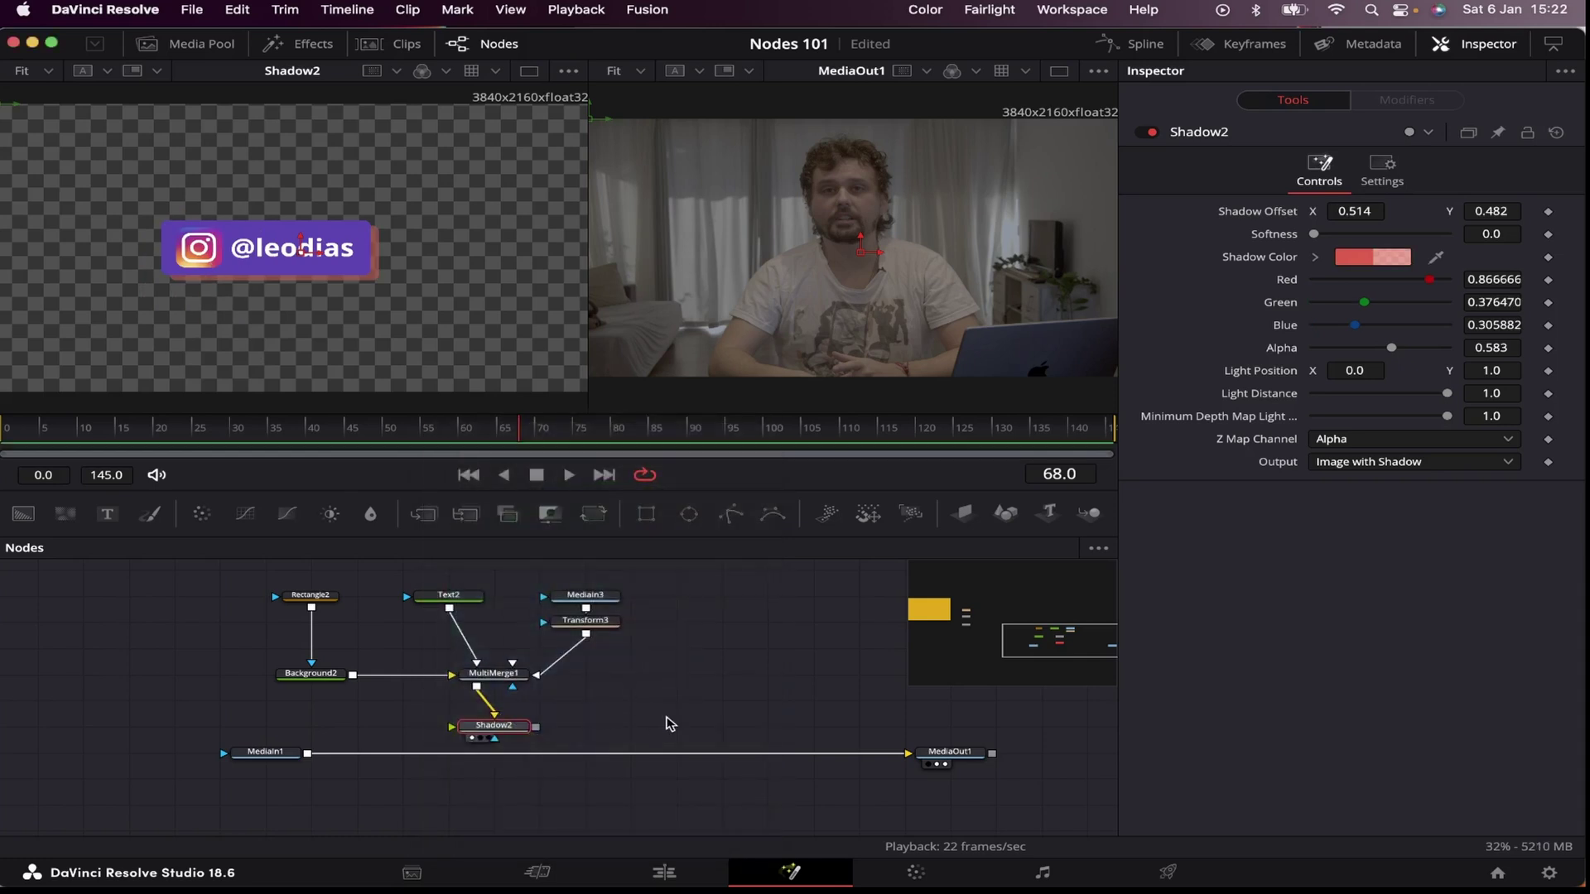
# Step: Box-select all seven lower-third nodes and group them into Group2 with Cmd+G
pyautogui.moveTo(677, 749); pyautogui.dragTo(323, 550)
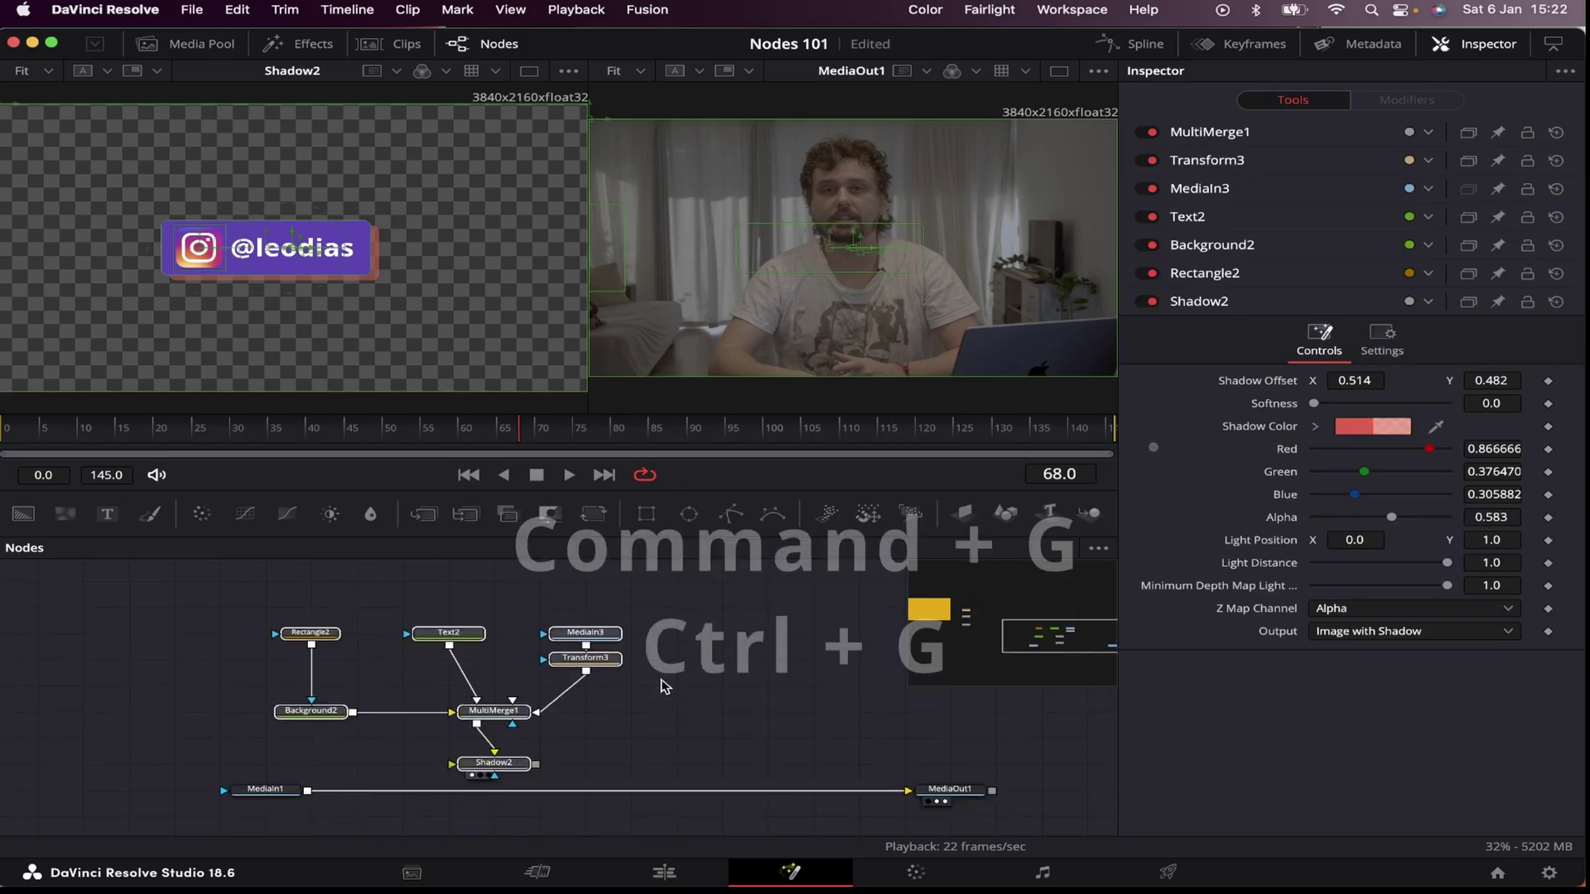
pyautogui.press('super+g')
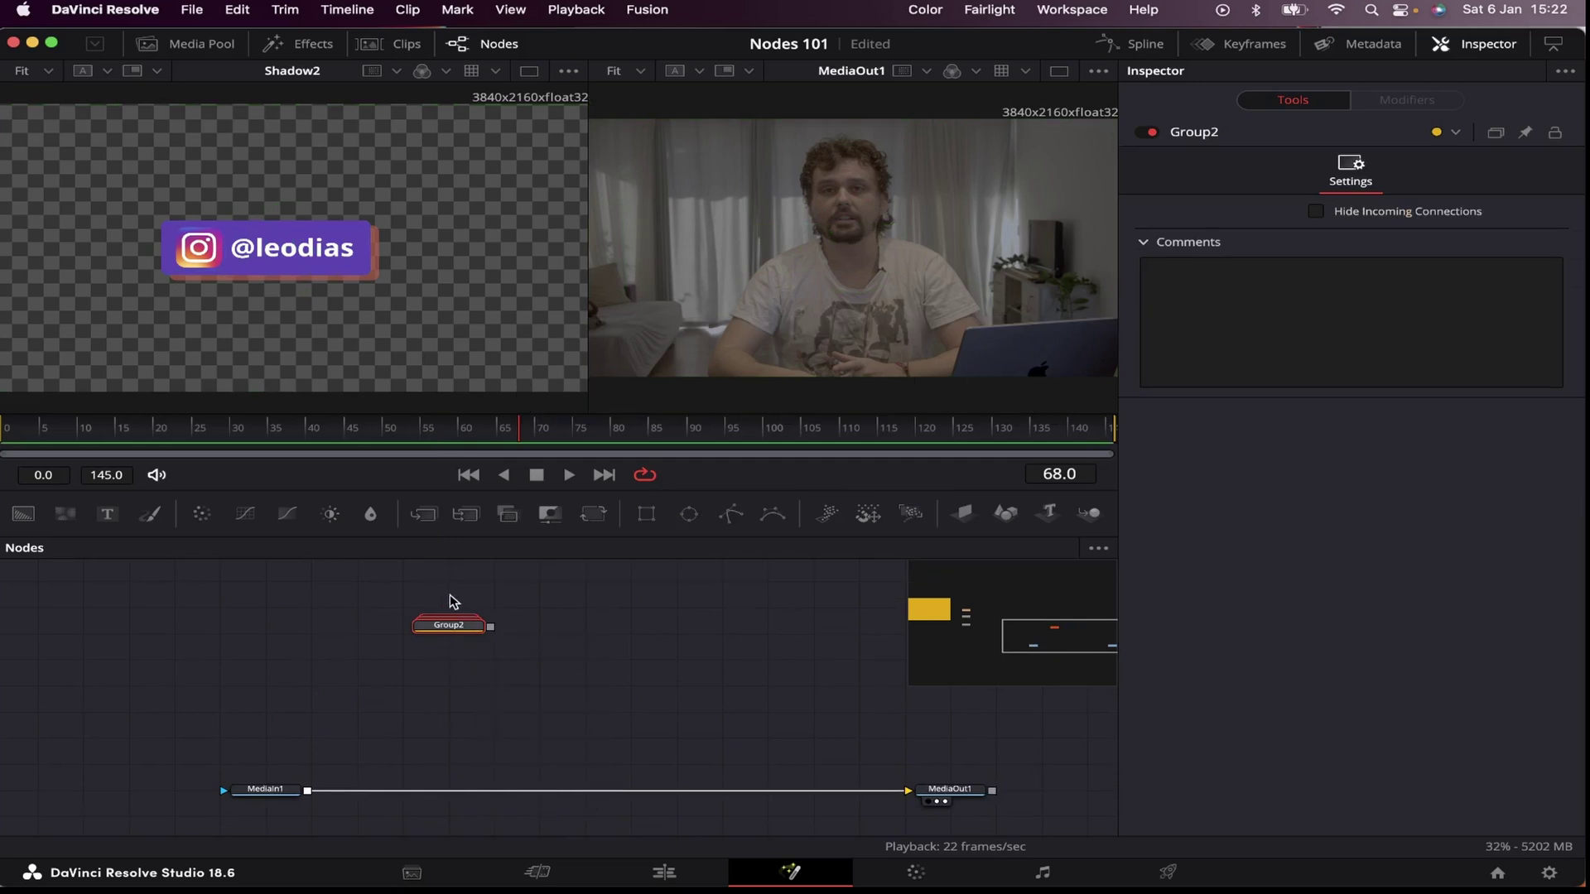
pyautogui.moveTo(445, 621); pyautogui.dragTo(437, 629)
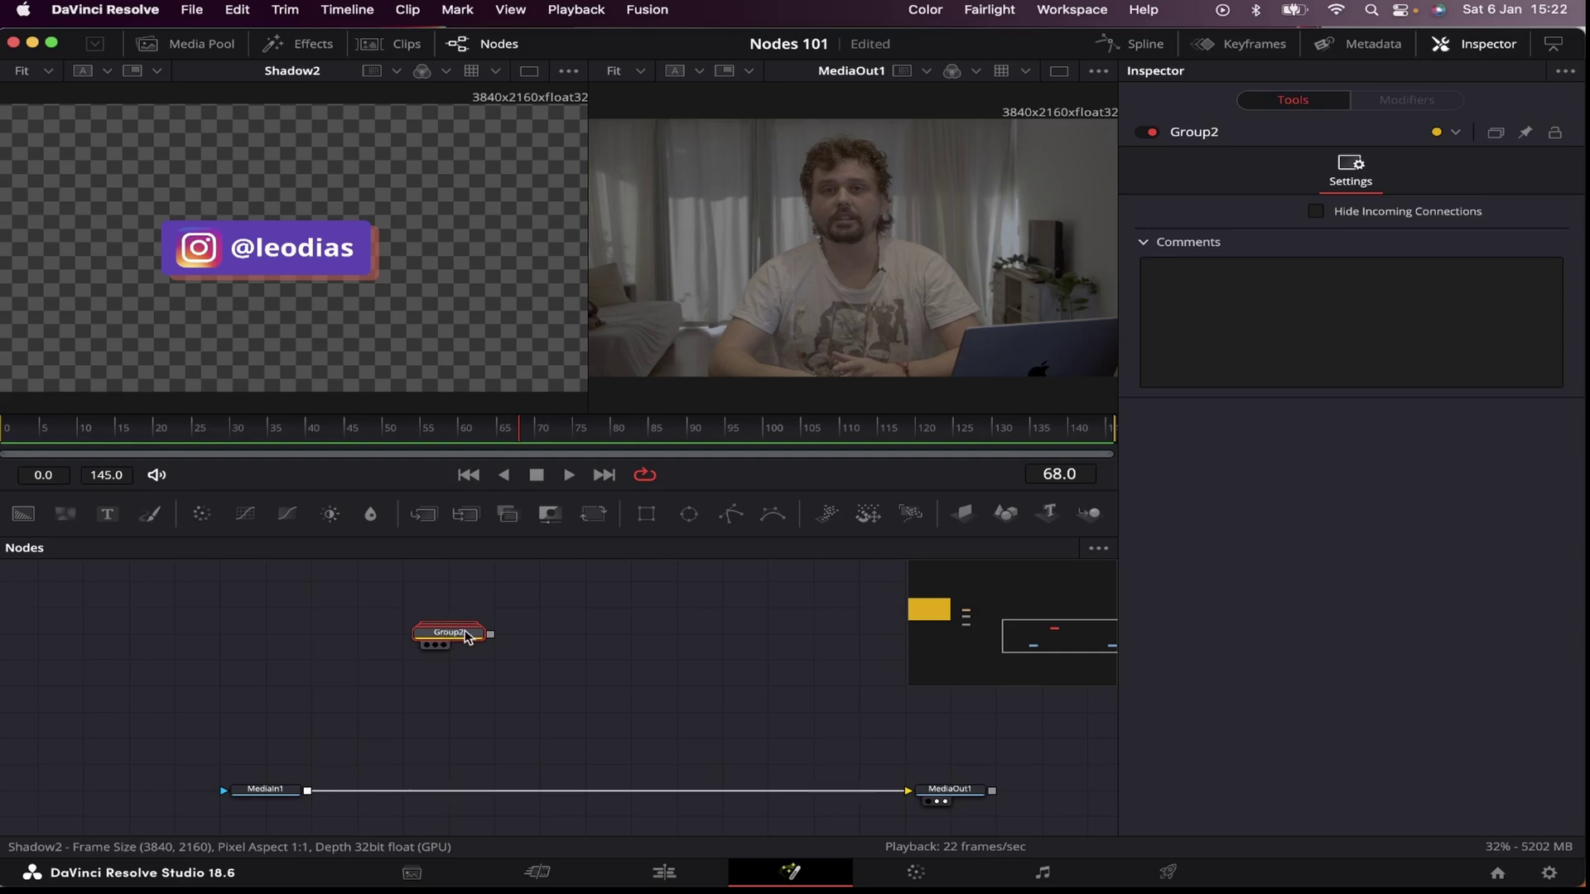
# Step: Add Transform4 under Group2, nudge the box to centre 0.527, 0.519, and merge it over MediaIn1
pyautogui.hotkey('shift', 'space')
pyautogui.write('xf')
pyautogui.press('Return')
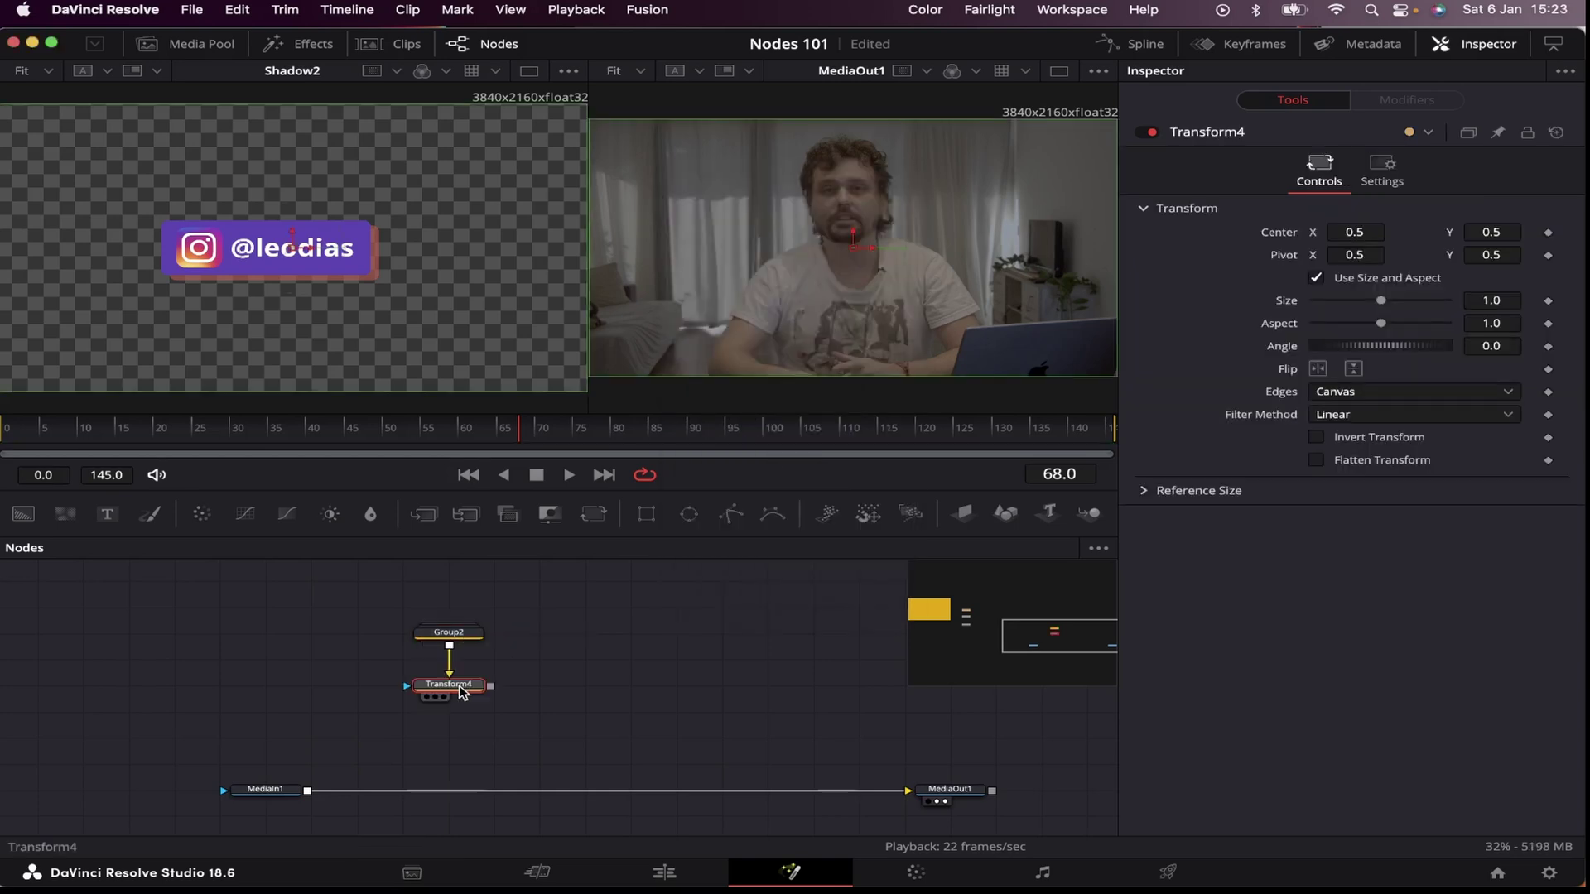
pyautogui.press('1')
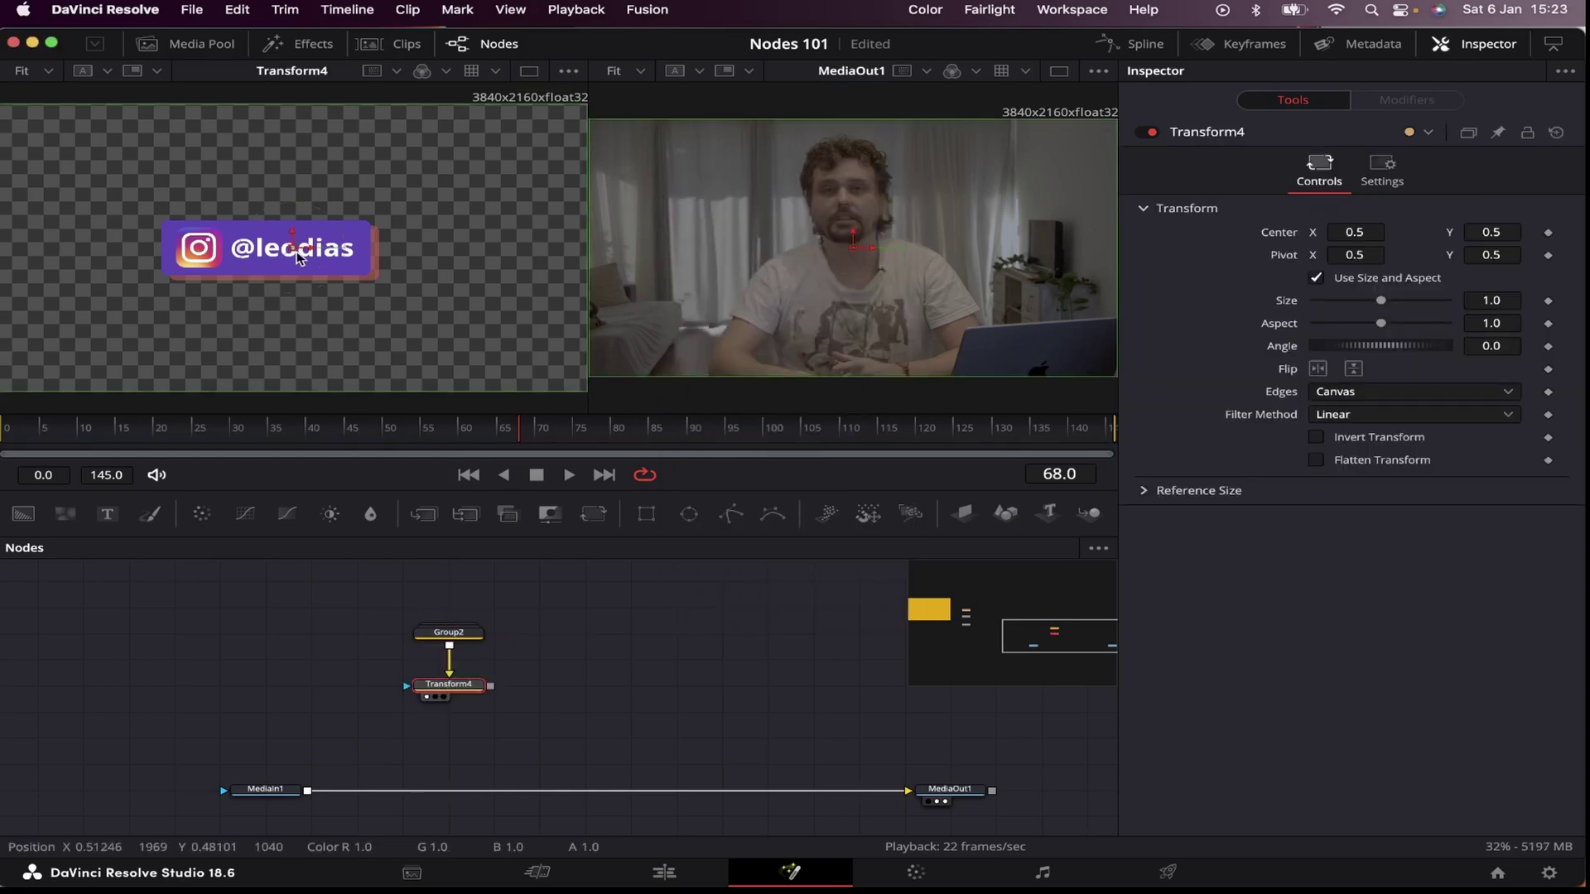
pyautogui.moveTo(291, 250); pyautogui.dragTo(307, 244)
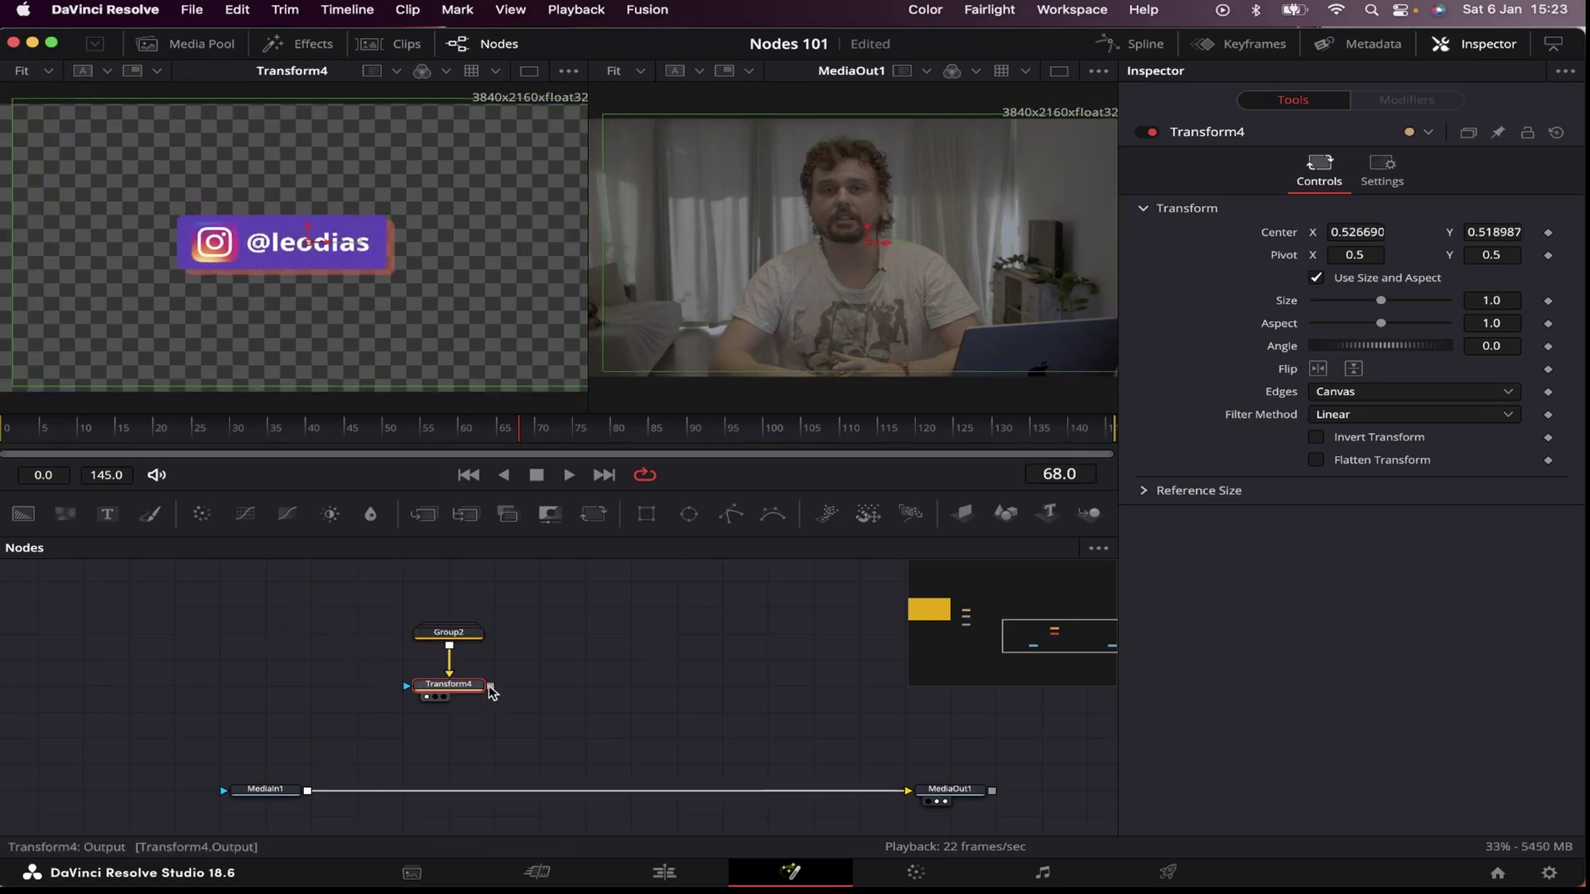
pyautogui.moveTo(490, 686); pyautogui.dragTo(319, 789)
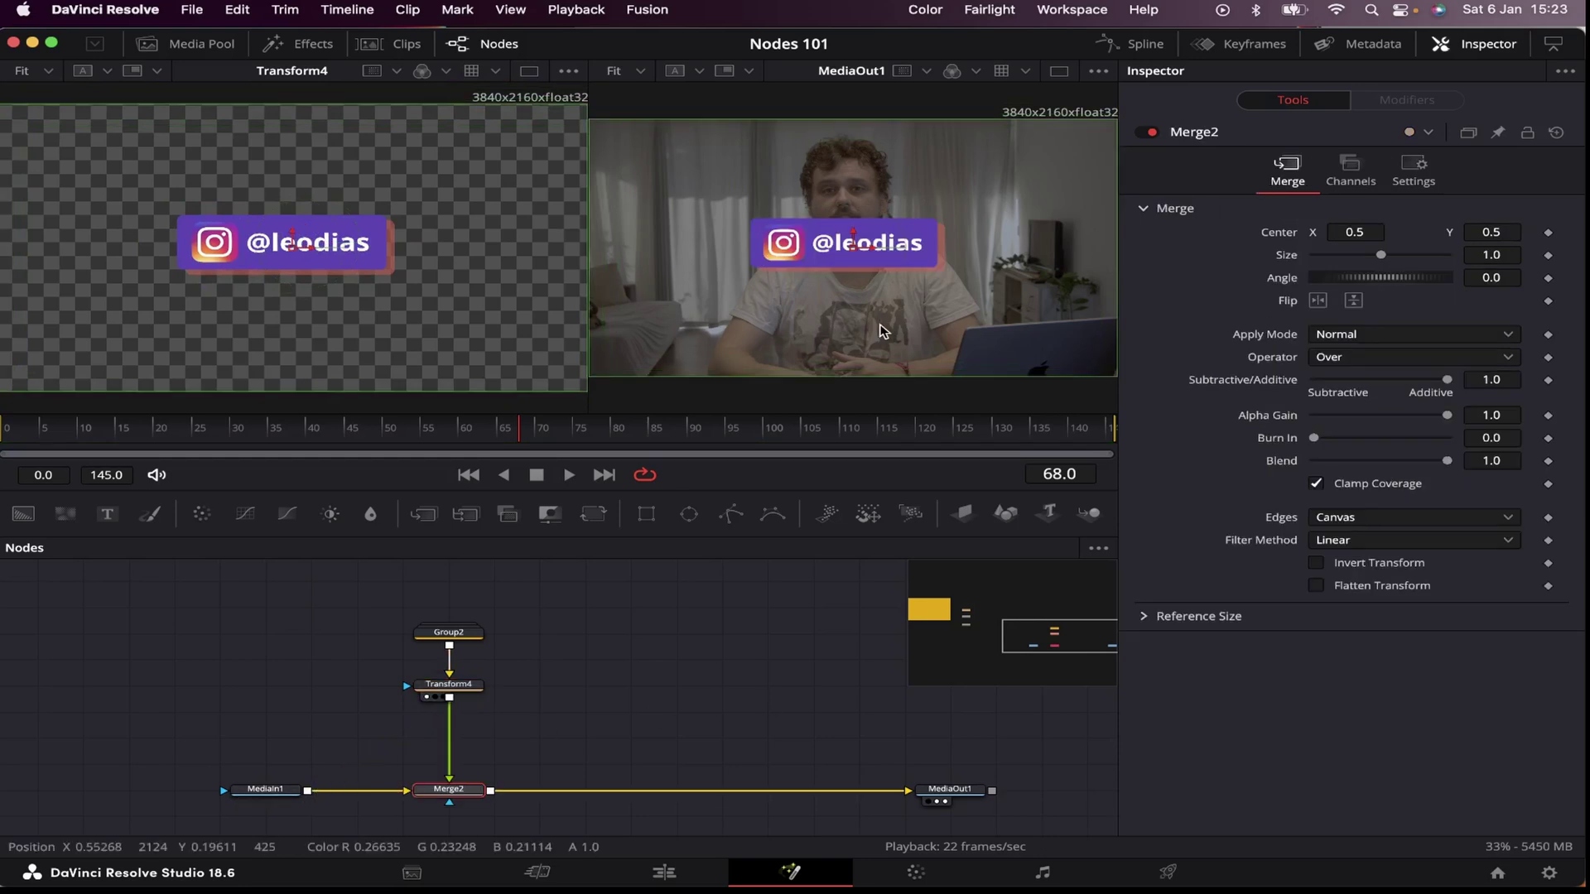
pyautogui.click(553, 739)
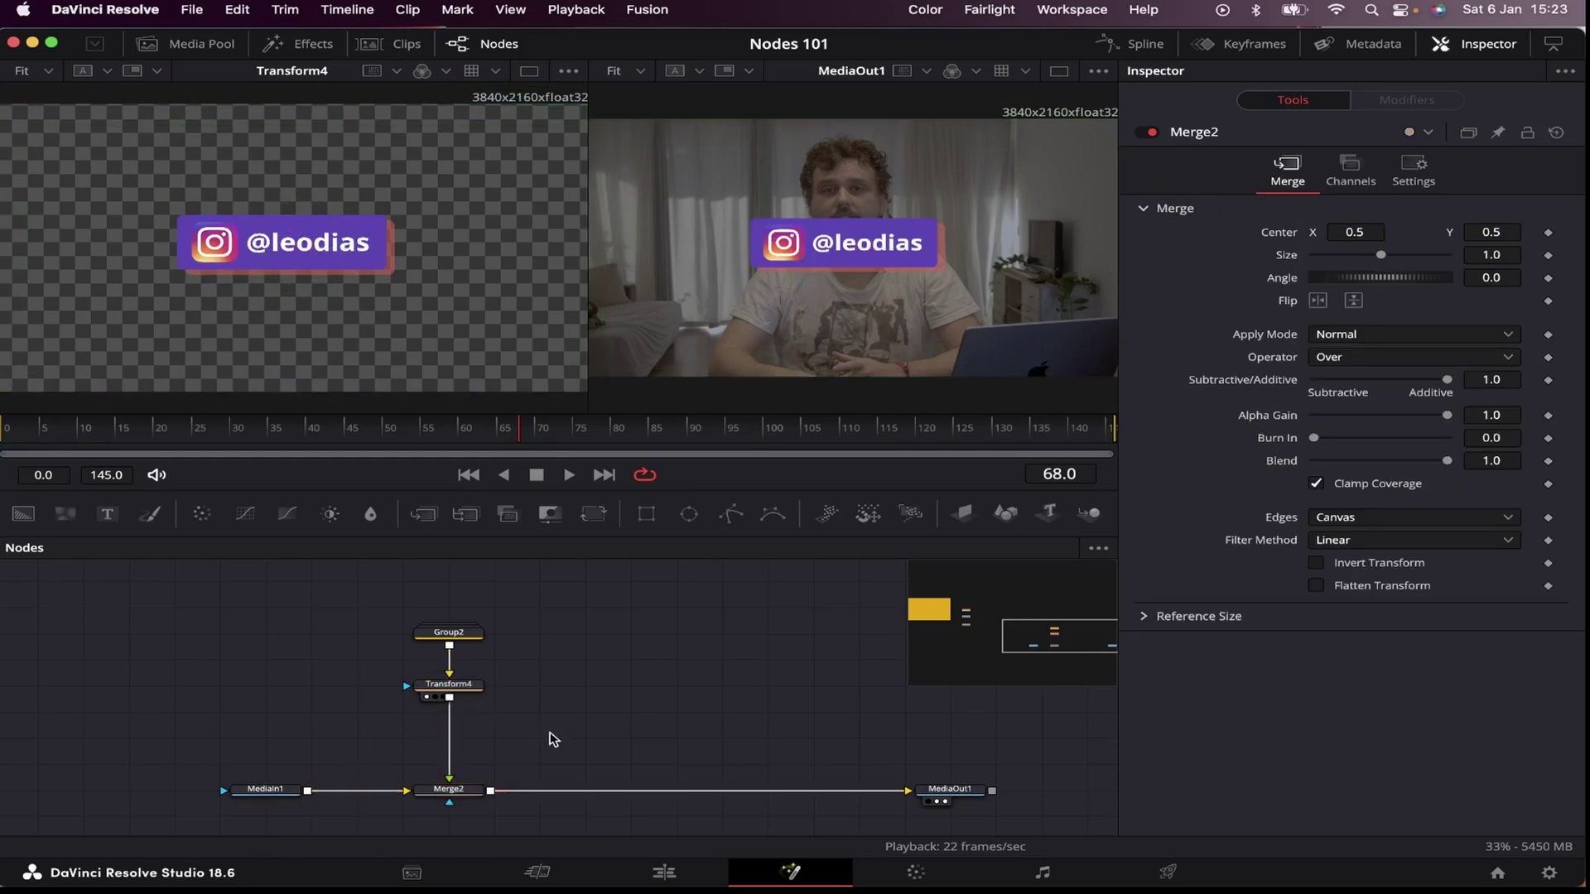
# Step: Insert CameraShake2 between Transform4 and Merge2 with Motion Scale 0.394 and Speed Scale 0.362
pyautogui.click(451, 692)
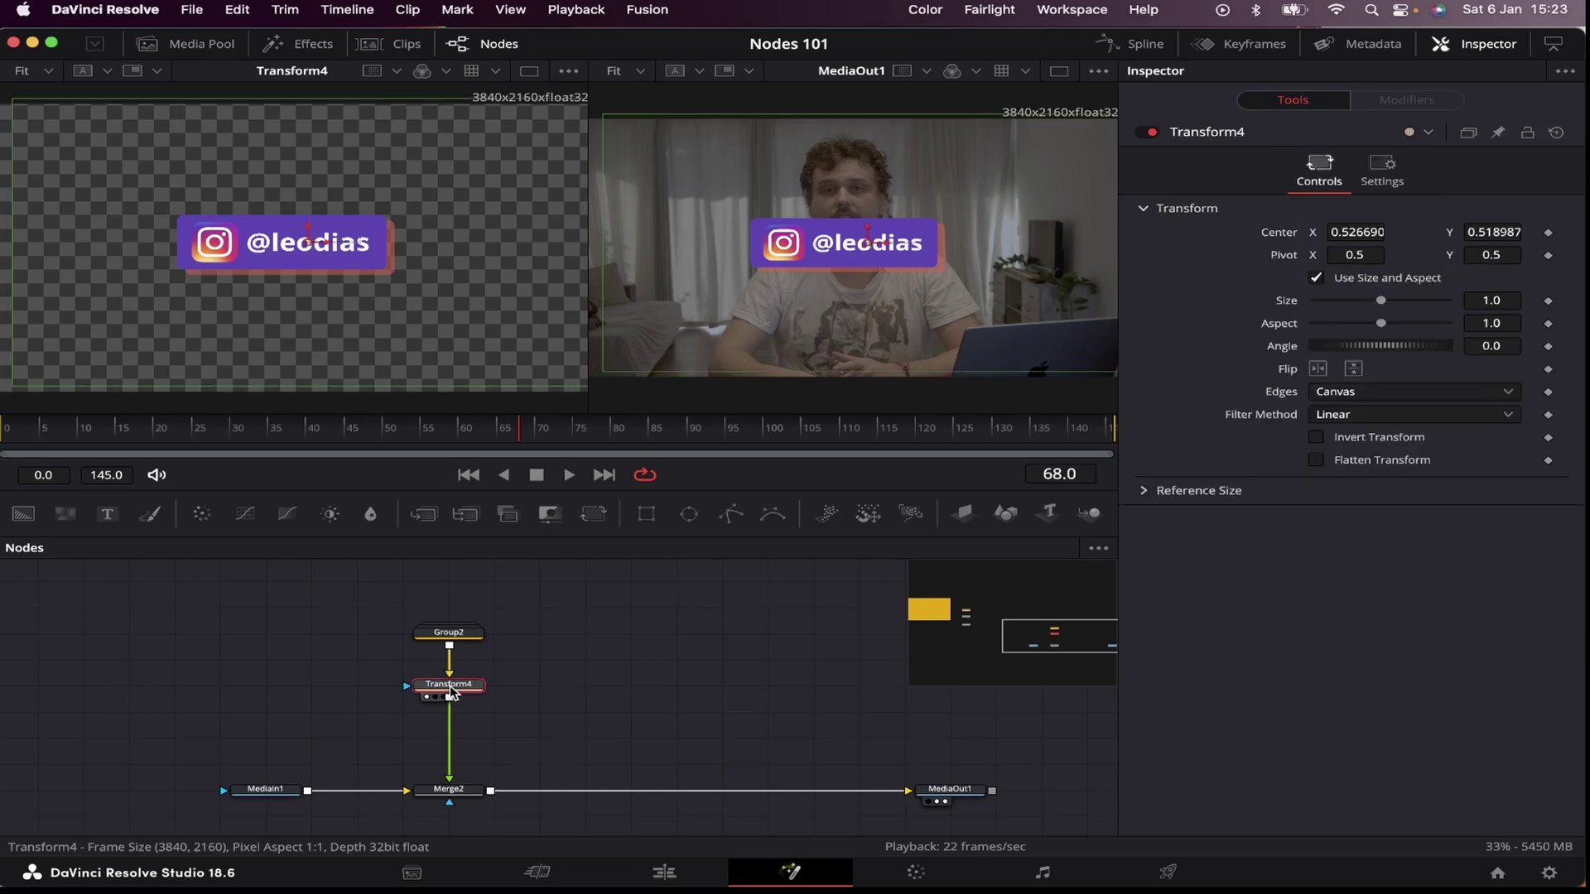
pyautogui.hotkey('shift', 'space')
pyautogui.write('camer')
pyautogui.press('Down')
pyautogui.press('Down')
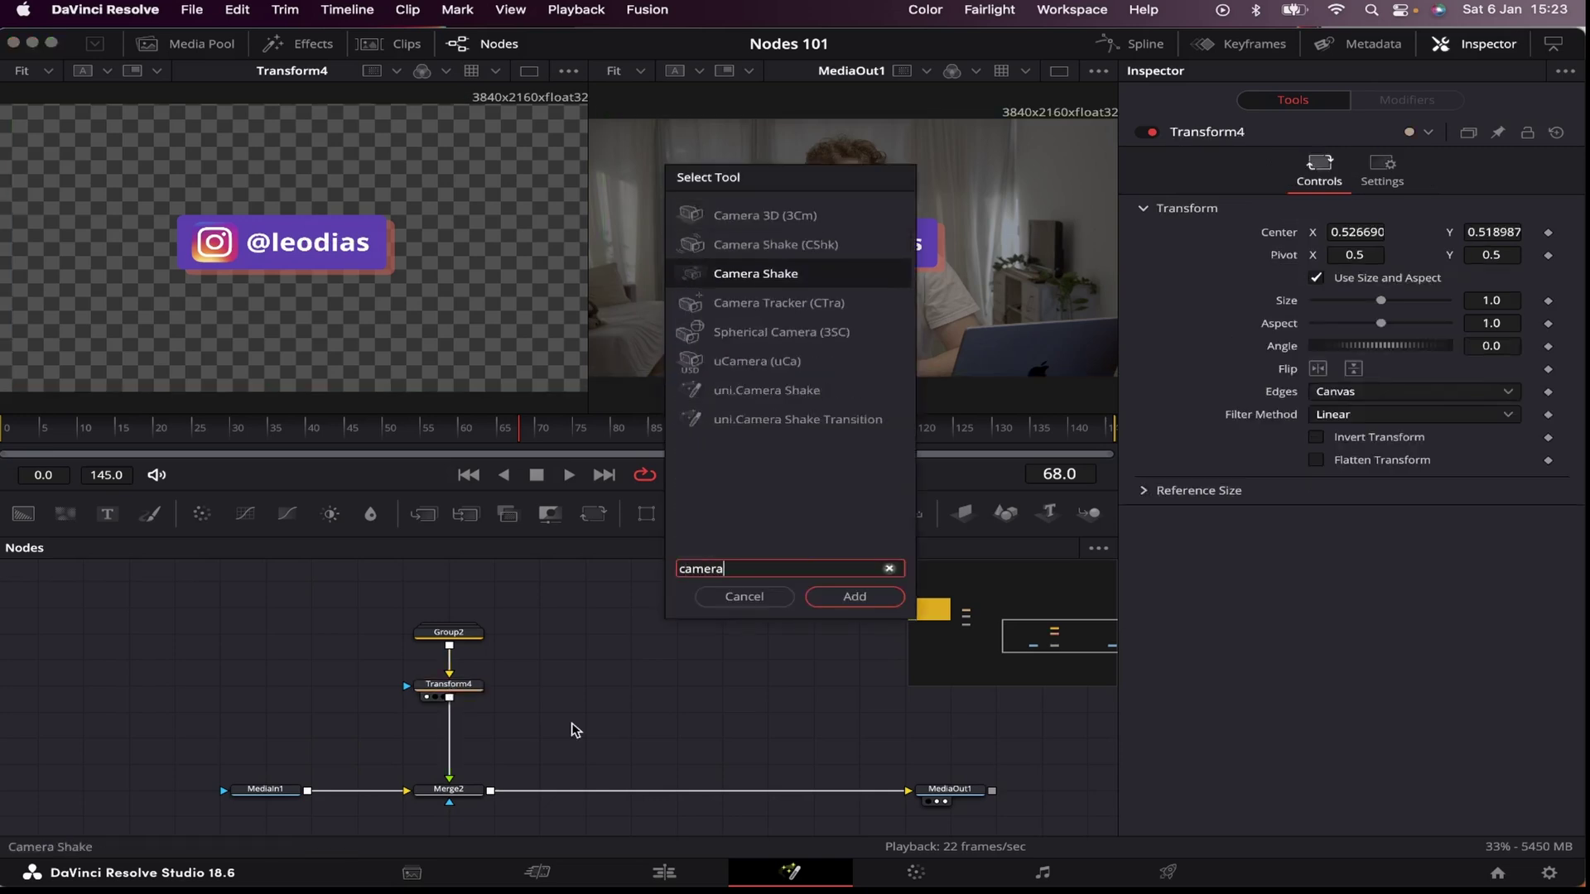
pyautogui.press('Return')
pyautogui.moveTo(580, 727); pyautogui.dragTo(452, 733)
pyautogui.moveTo(1381, 212); pyautogui.dragTo(1337, 235)
pyautogui.press('space')
pyautogui.press('space')
pyautogui.moveTo(686, 431); pyautogui.dragTo(290, 431)
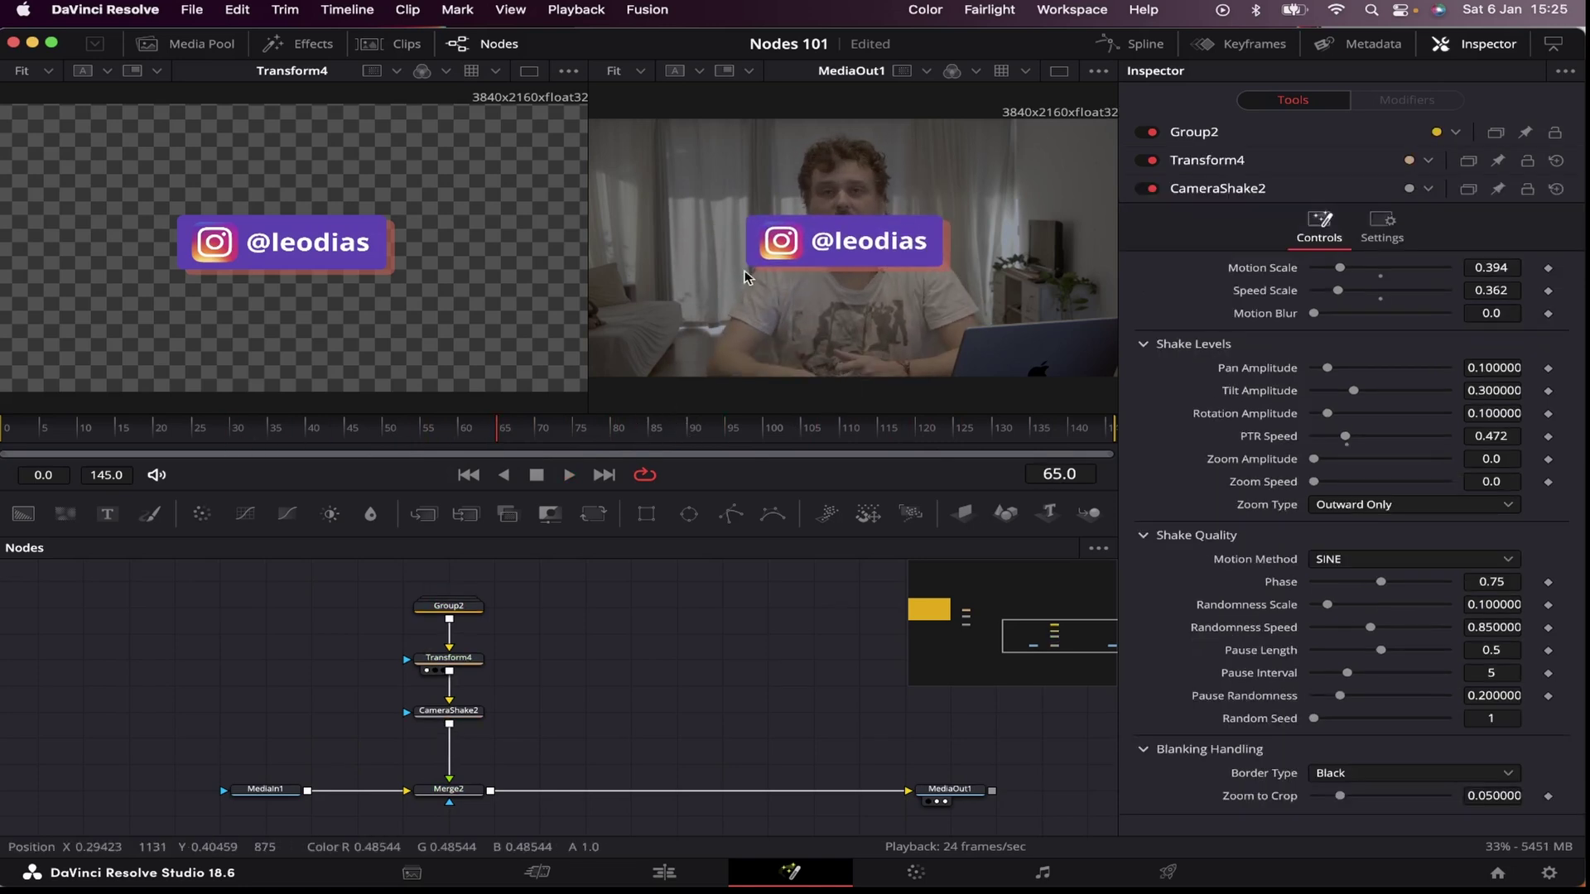
# Step: Keyframe Transform4's Center so the box slides up from below frame into the lower left
pyautogui.click(449, 658)
pyautogui.moveTo(496, 431); pyautogui.dragTo(614, 465)
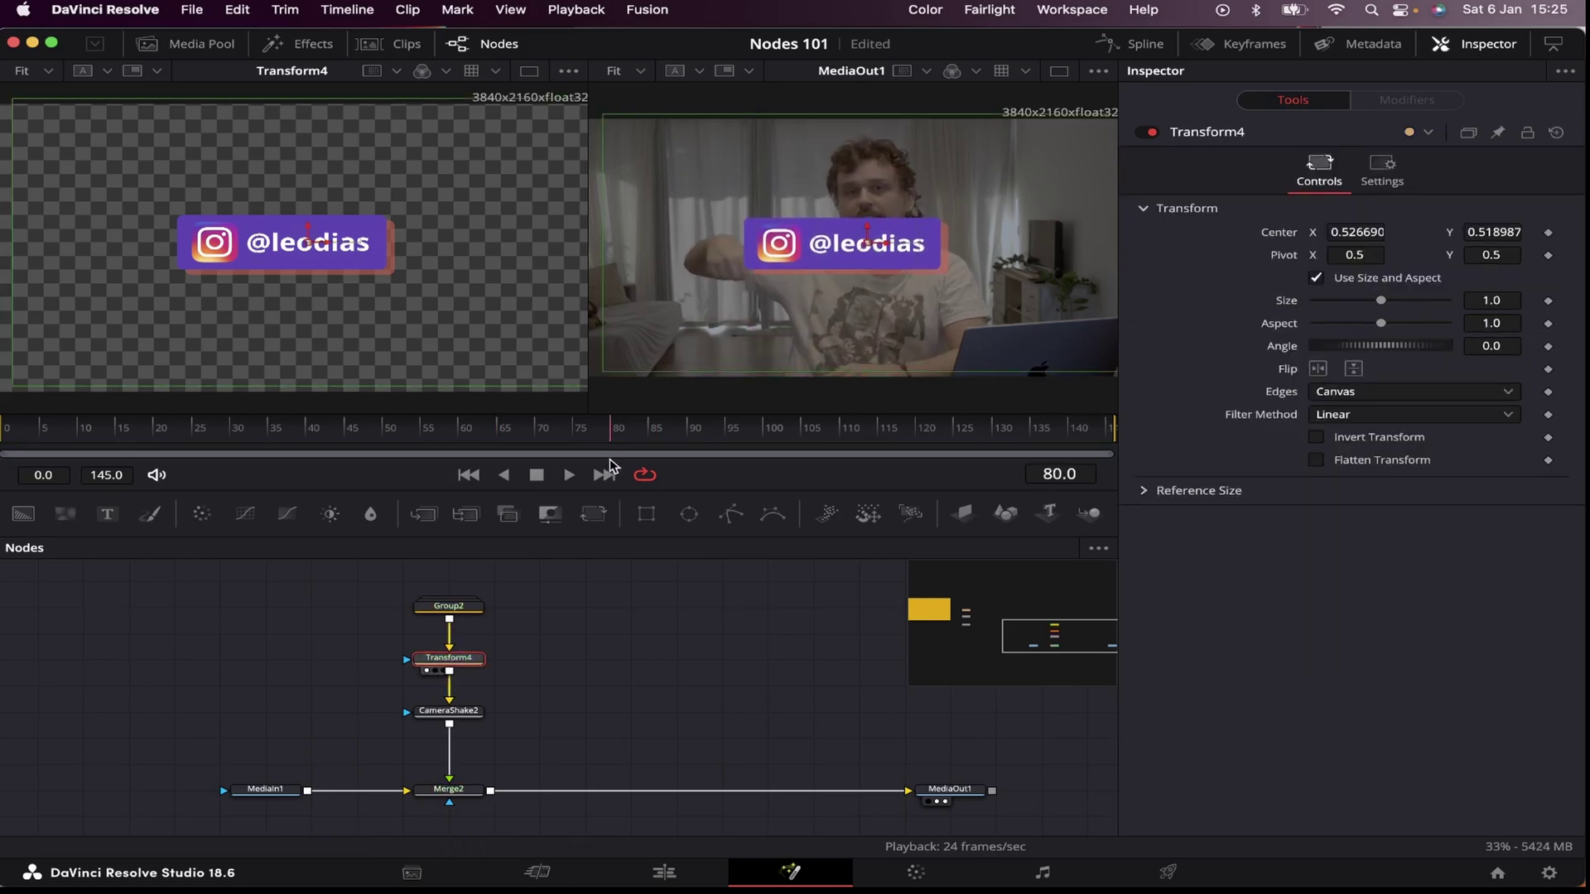
pyautogui.moveTo(867, 219); pyautogui.dragTo(863, 376)
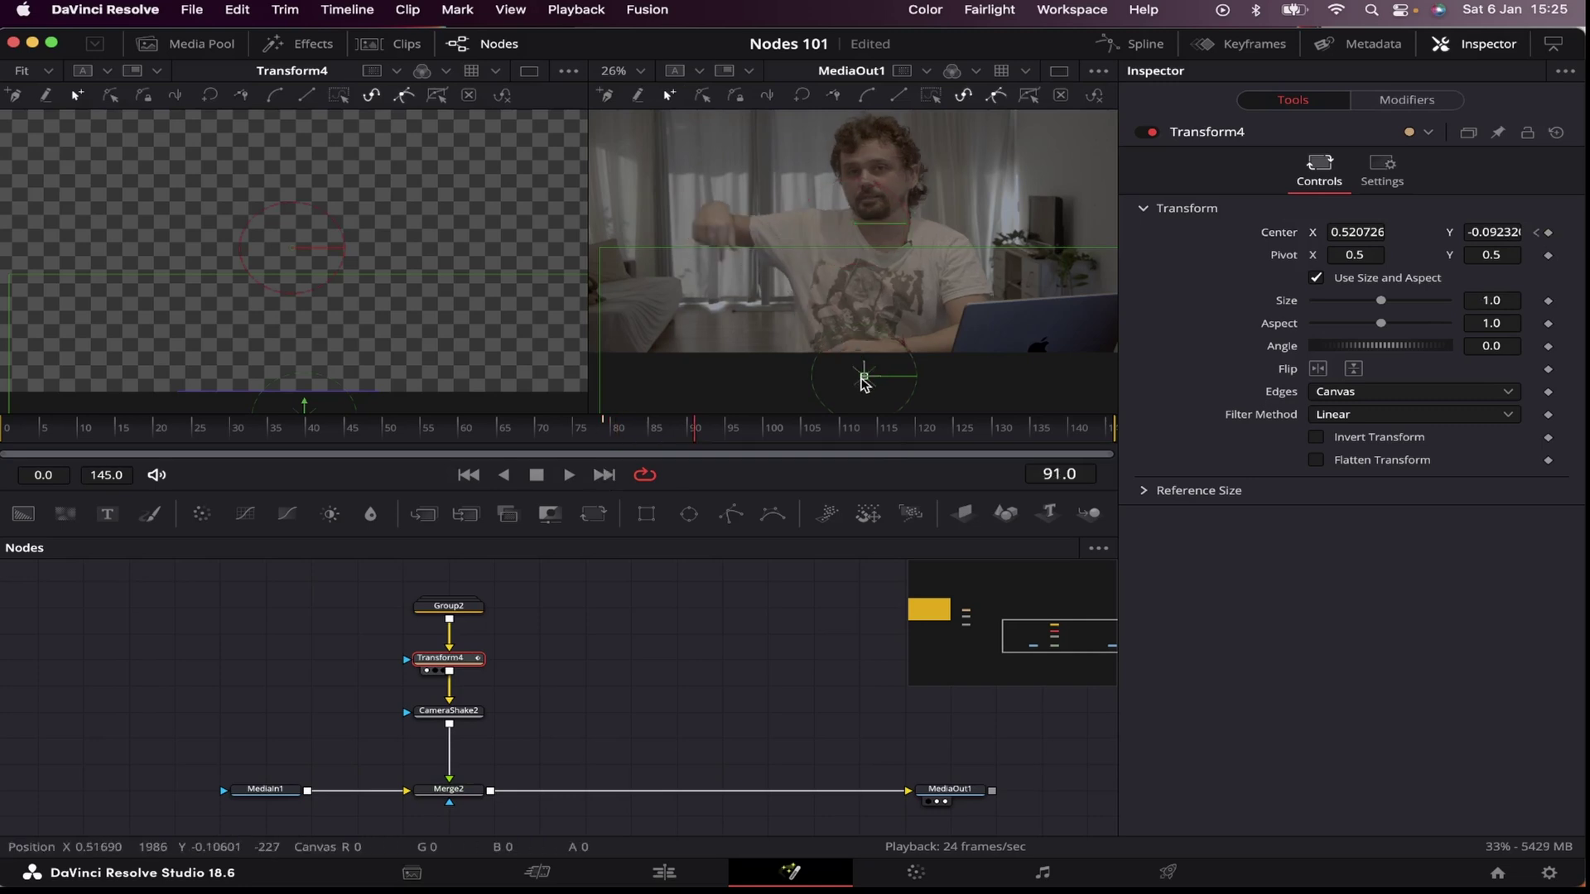
pyautogui.moveTo(864, 377); pyautogui.dragTo(756, 295)
pyautogui.click(588, 437)
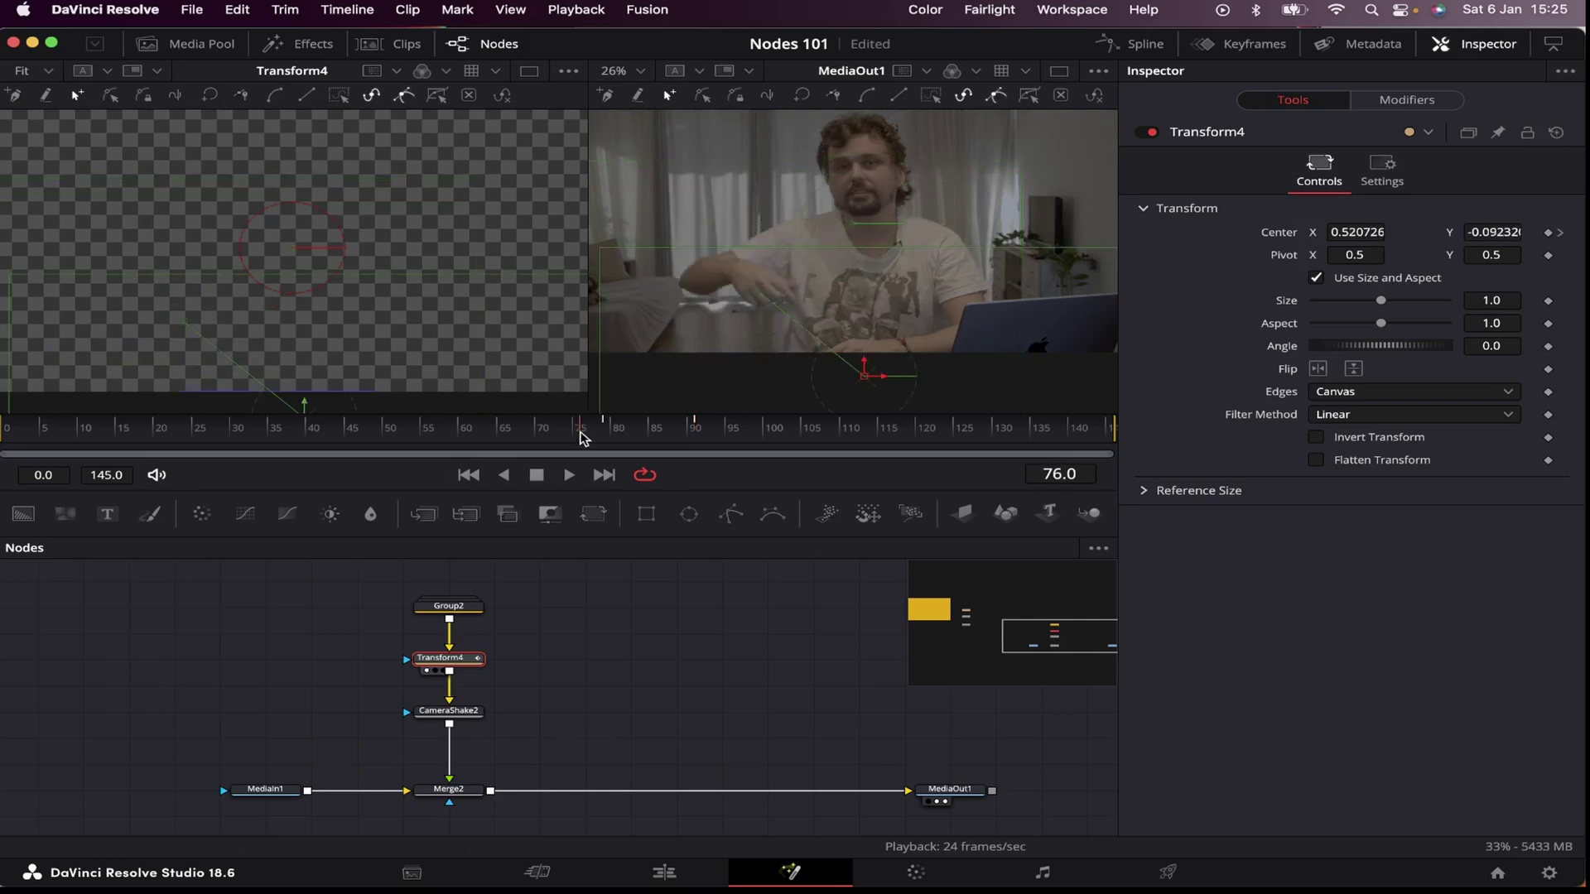
pyautogui.press('space')
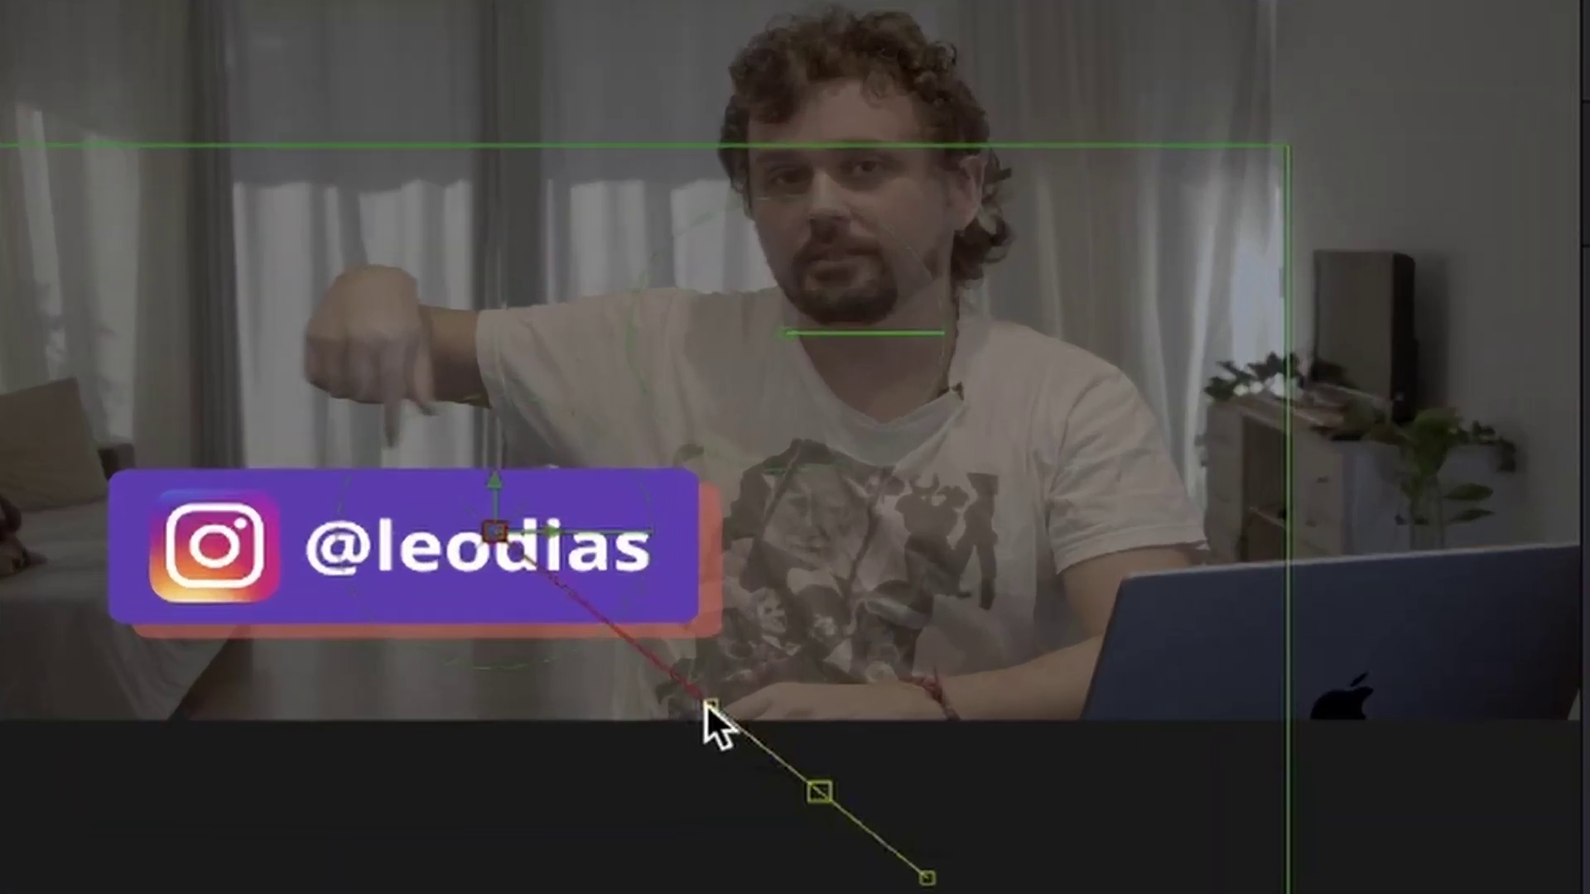
# Step: Bend the slide-in motion path into a curve using its handles in the viewer
pyautogui.moveTo(706, 702); pyautogui.dragTo(625, 788)
pyautogui.click(495, 530)
pyautogui.moveTo(605, 618); pyautogui.dragTo(494, 663)
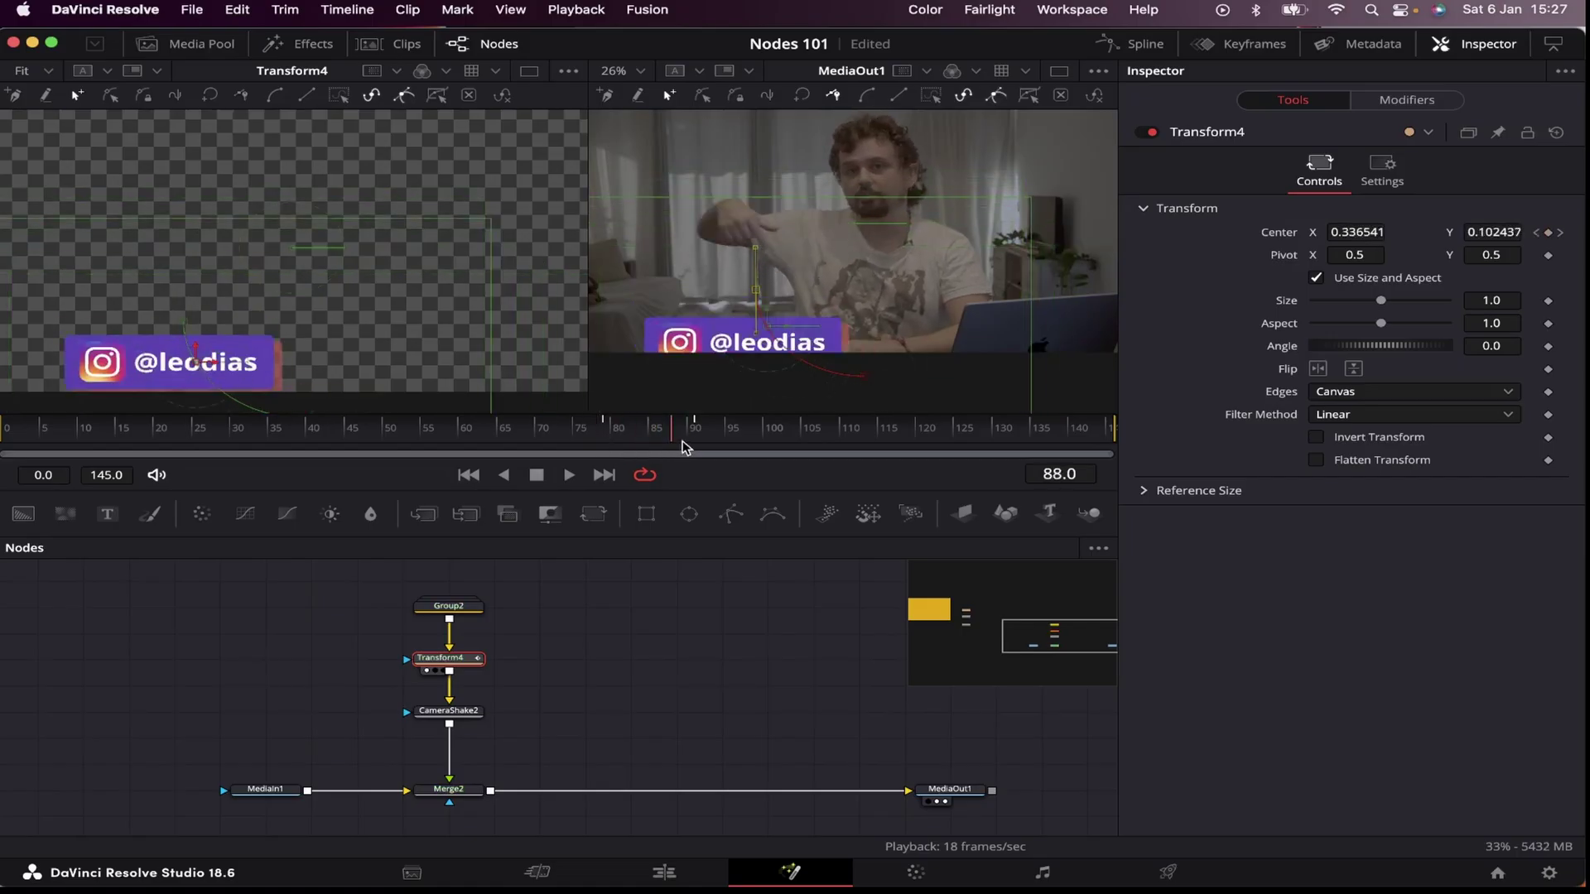
# Step: Show only Transform4's Displacement curve in the Spline editor, fitted to the graph
pyautogui.click(1140, 31)
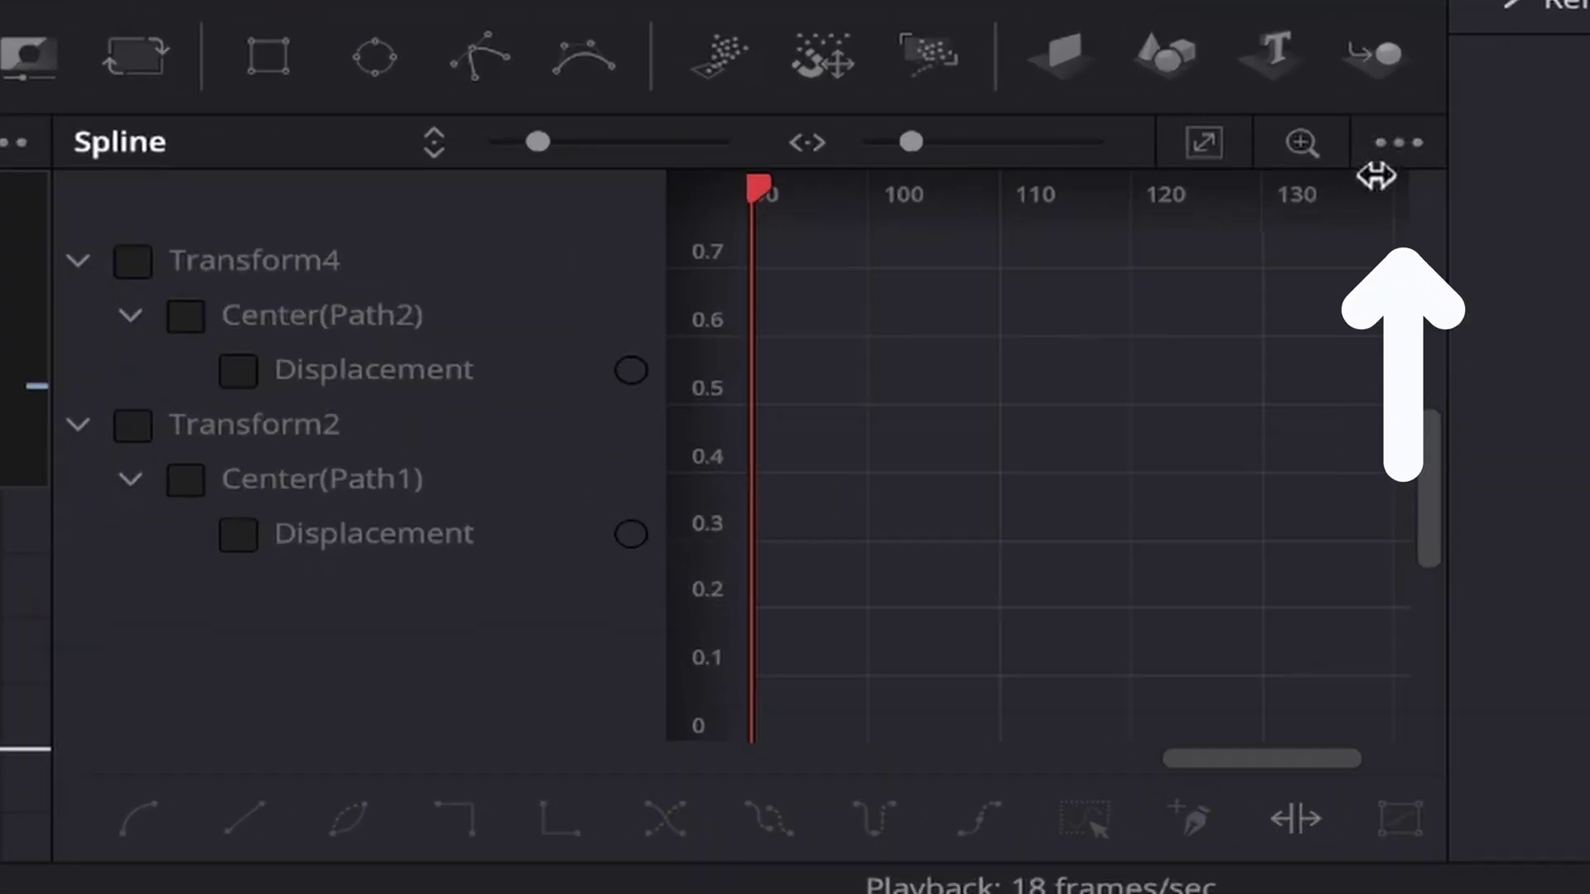
pyautogui.click(1098, 548)
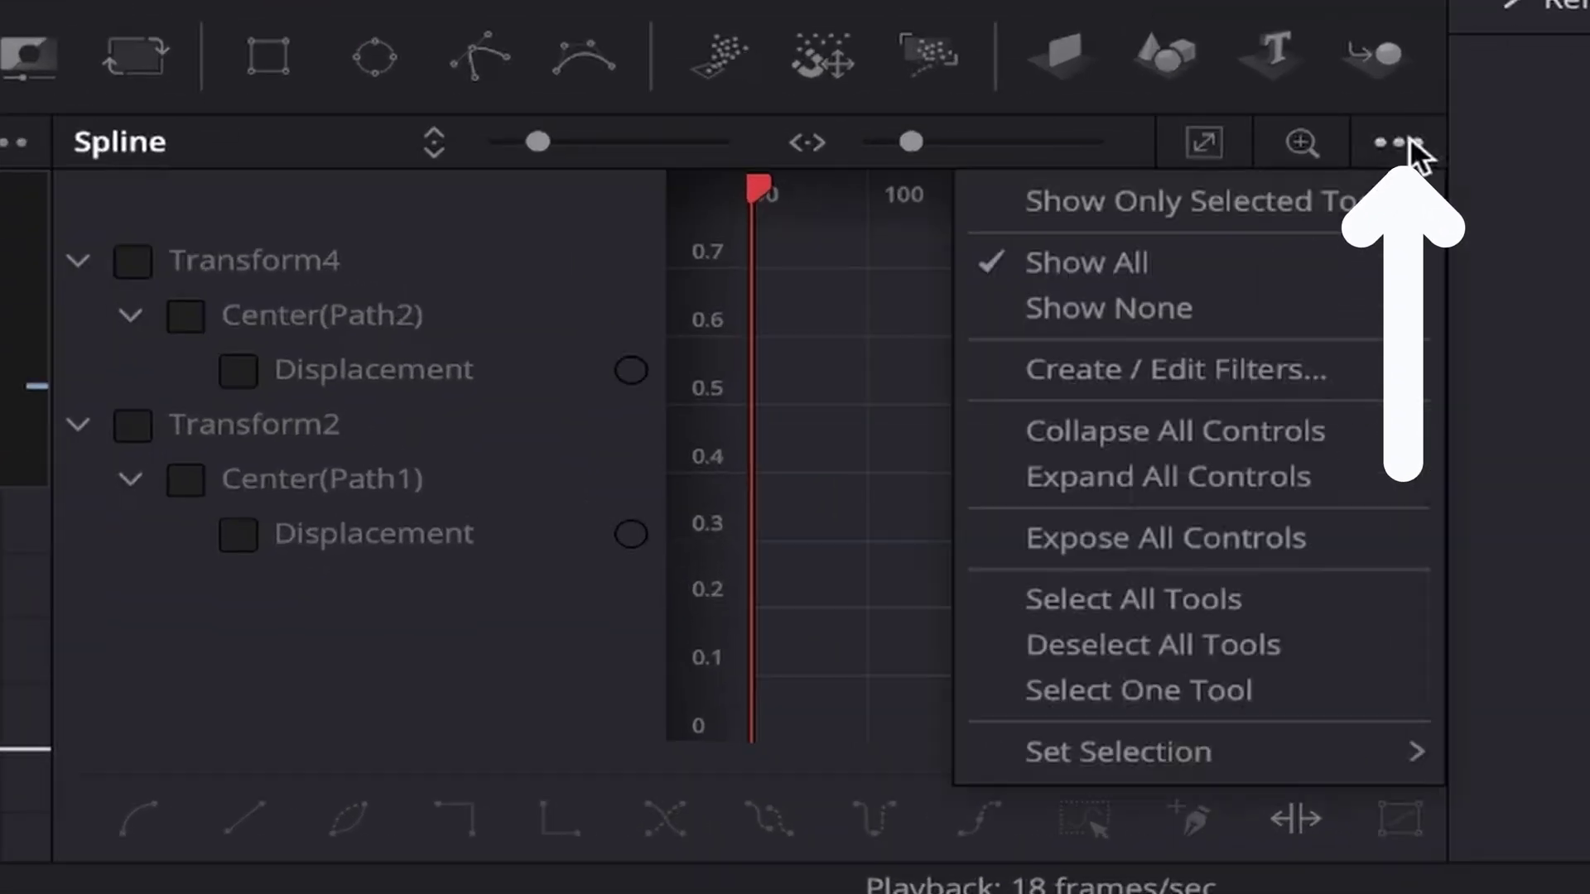
pyautogui.click(1283, 207)
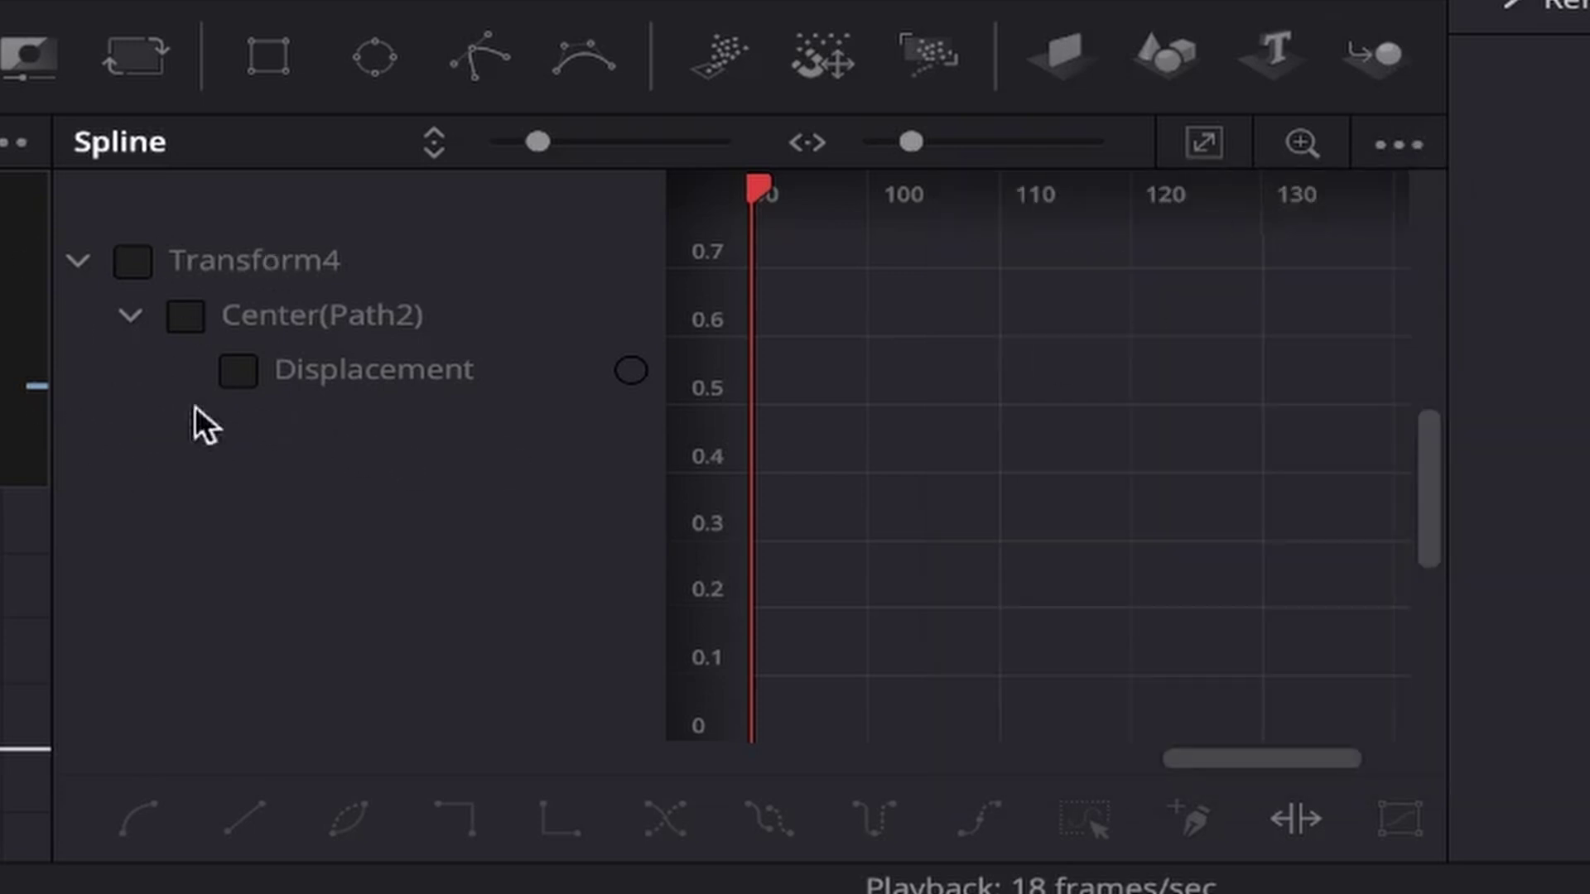
pyautogui.click(133, 262)
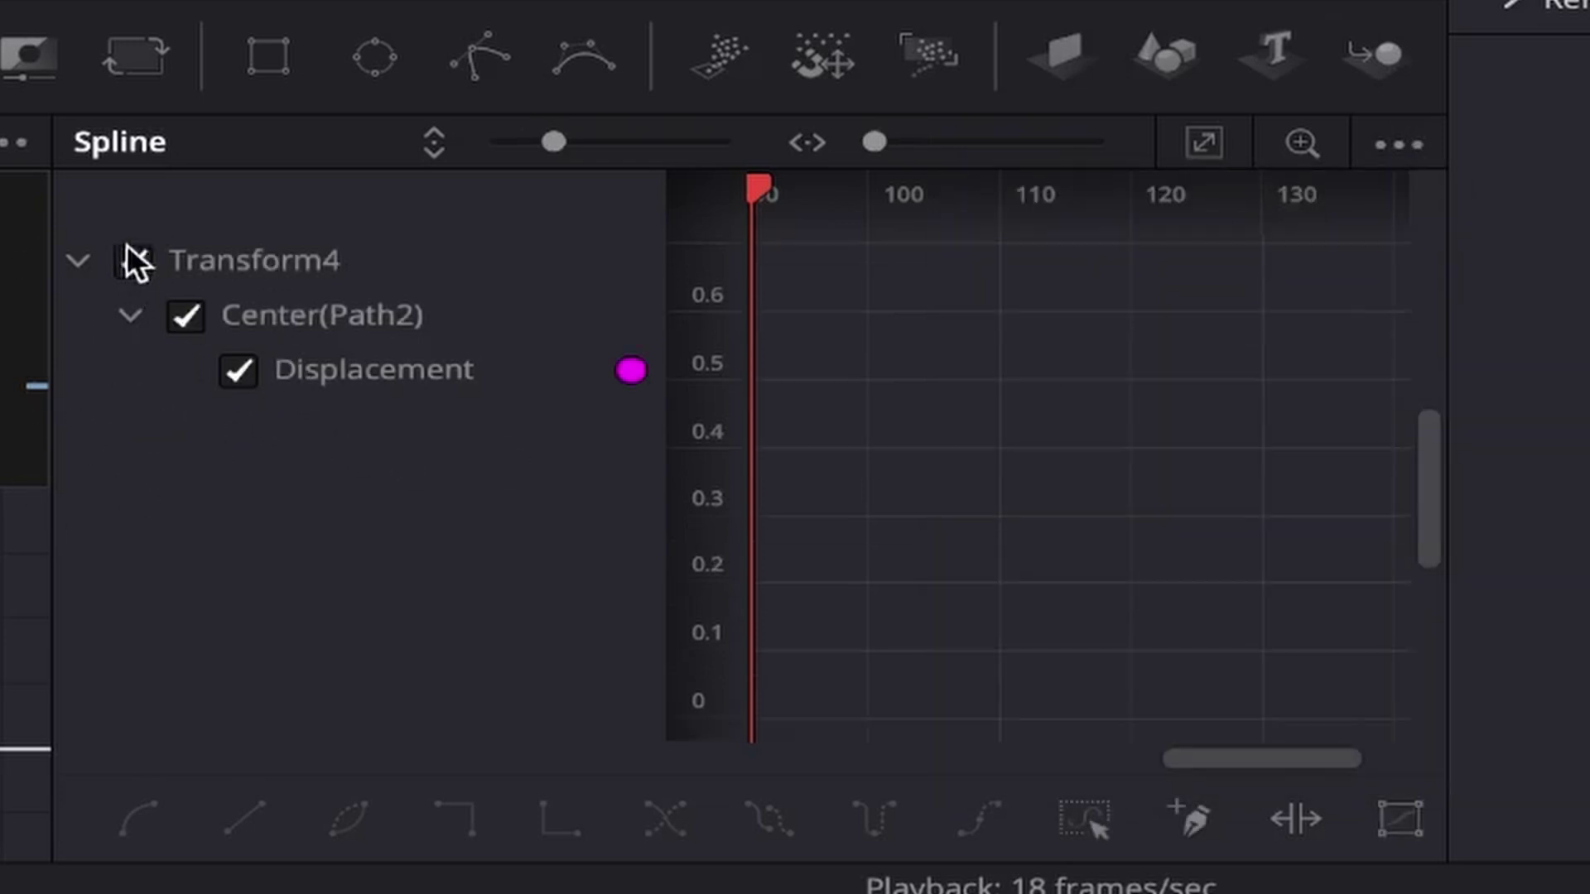
pyautogui.click(1207, 147)
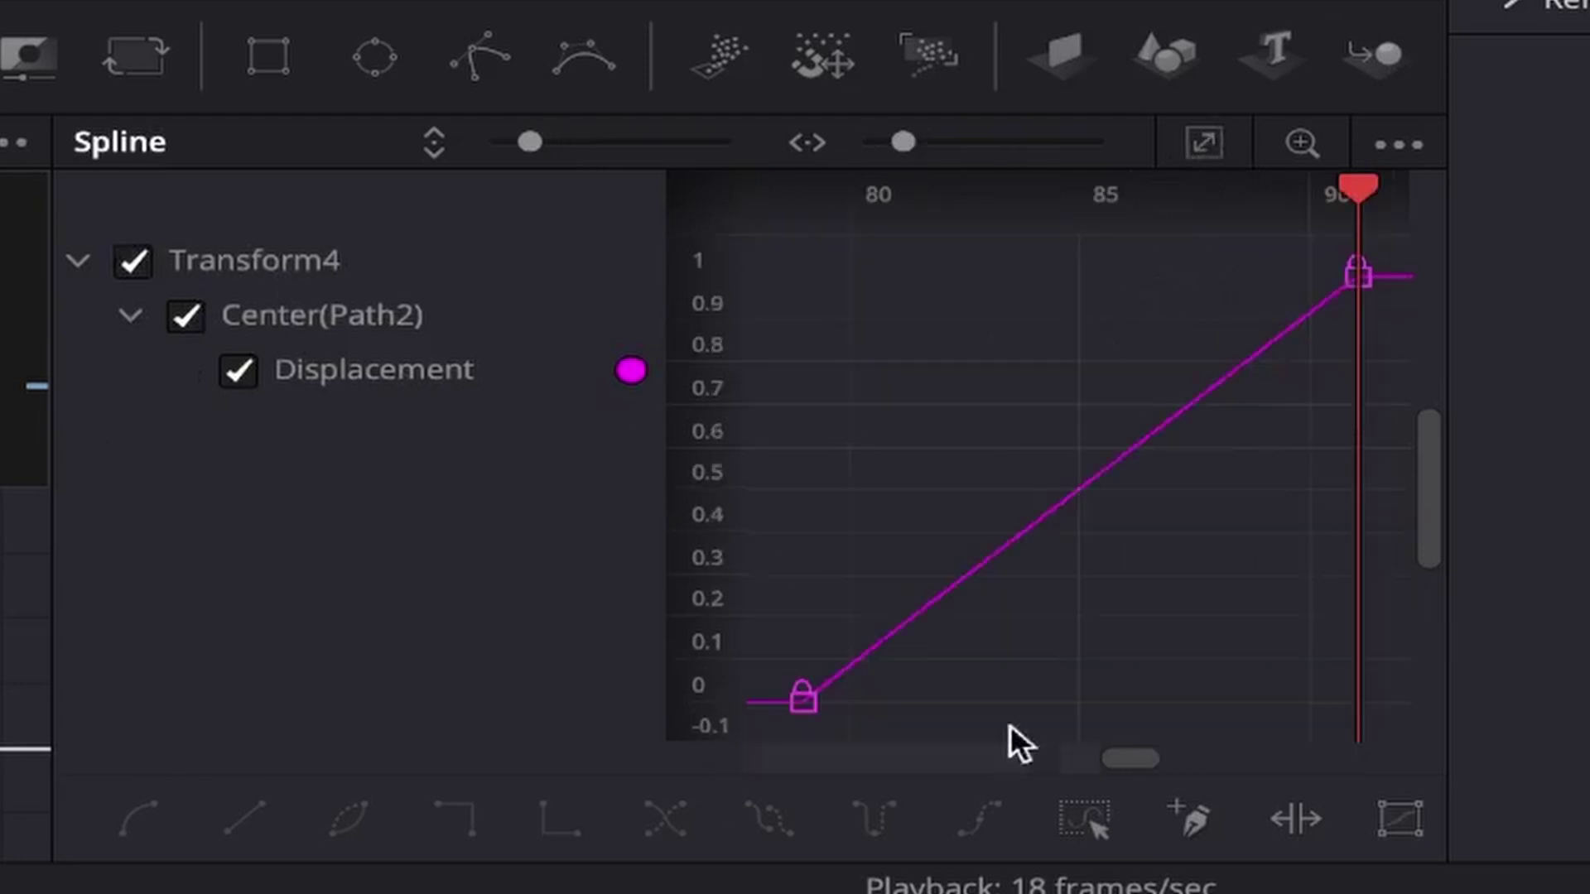
# Step: Flatten the top keyframe's tangent and lengthen its handle so the slide eases into place
pyautogui.moveTo(1179, 241); pyautogui.dragTo(1441, 419)
pyautogui.press('f')
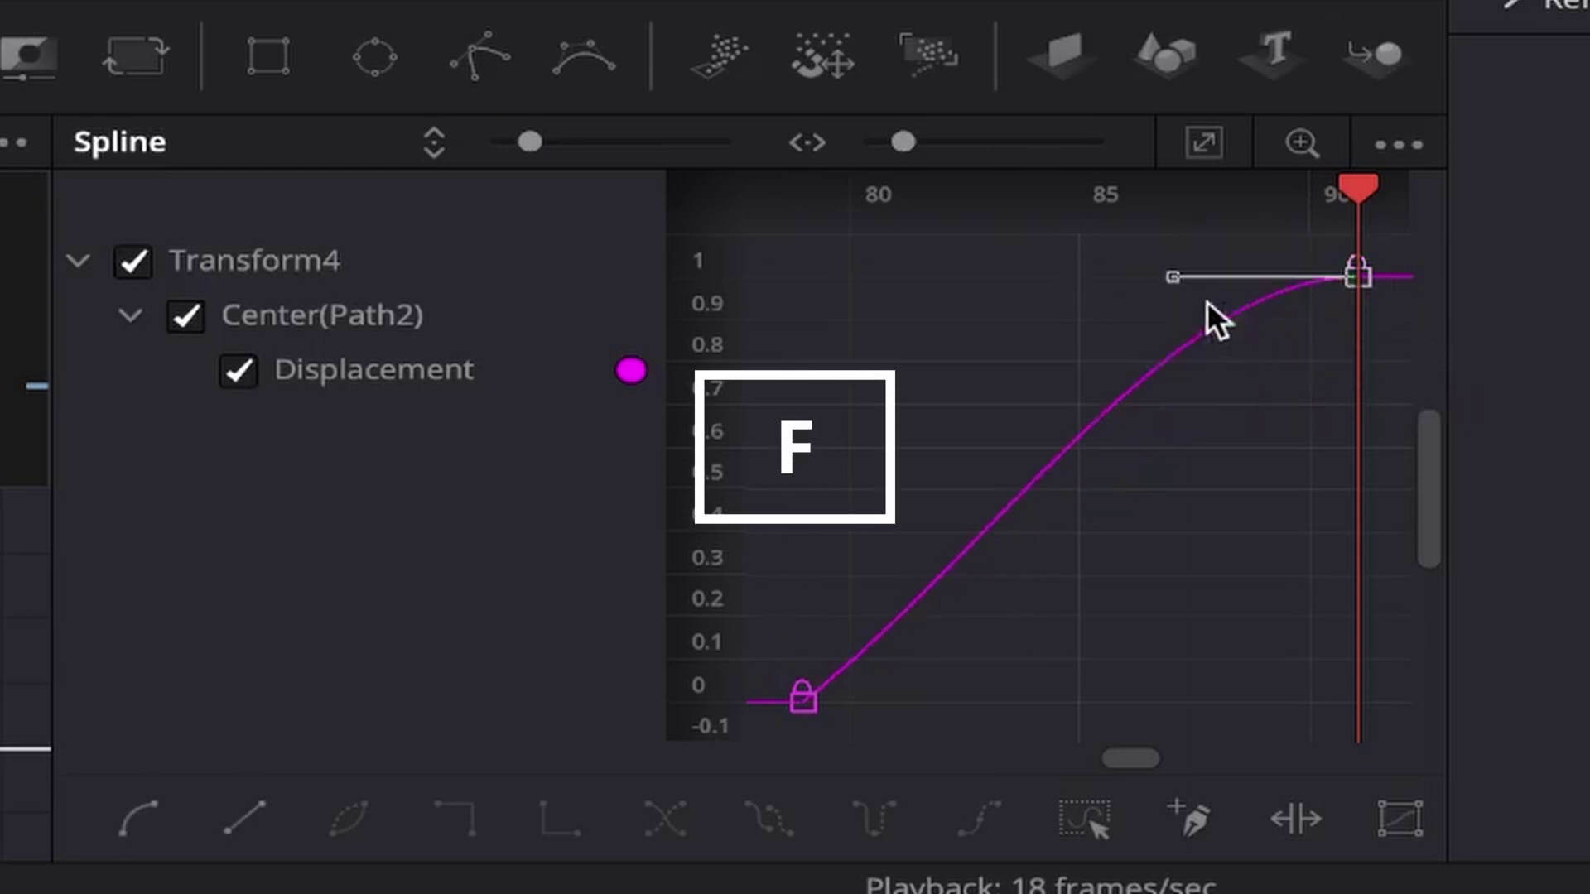
pyautogui.moveTo(1162, 286); pyautogui.dragTo(839, 289)
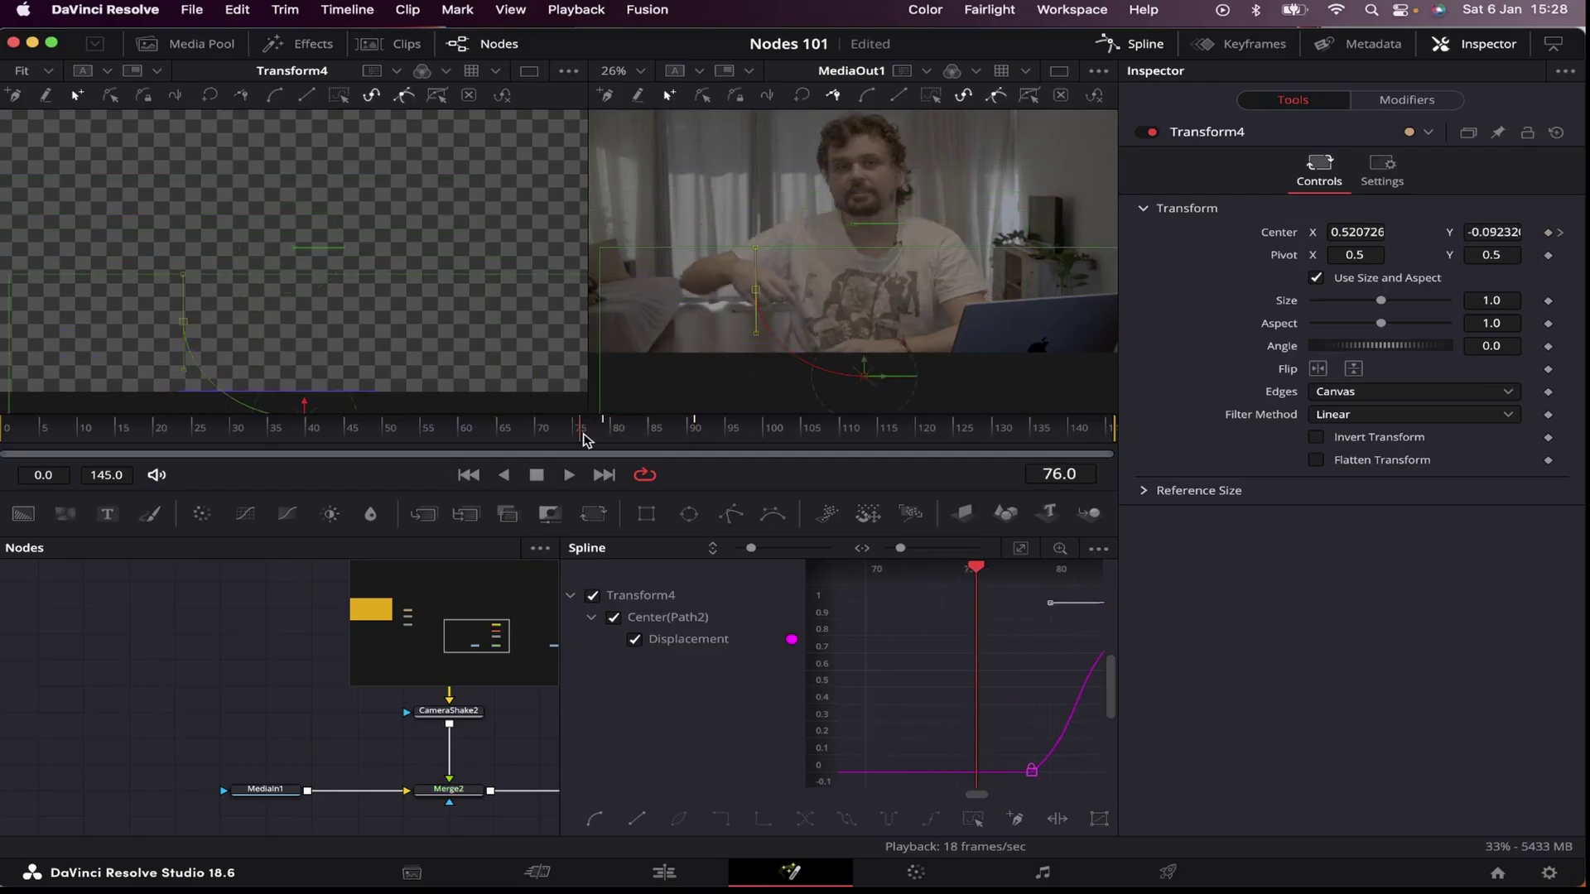
pyautogui.moveTo(617, 439); pyautogui.dragTo(580, 437)
pyautogui.press('space')
# Step: Keyframe Center at frame 130, then send the box below frame at 142 along a curved path
pyautogui.press('F6')
pyautogui.press('space')
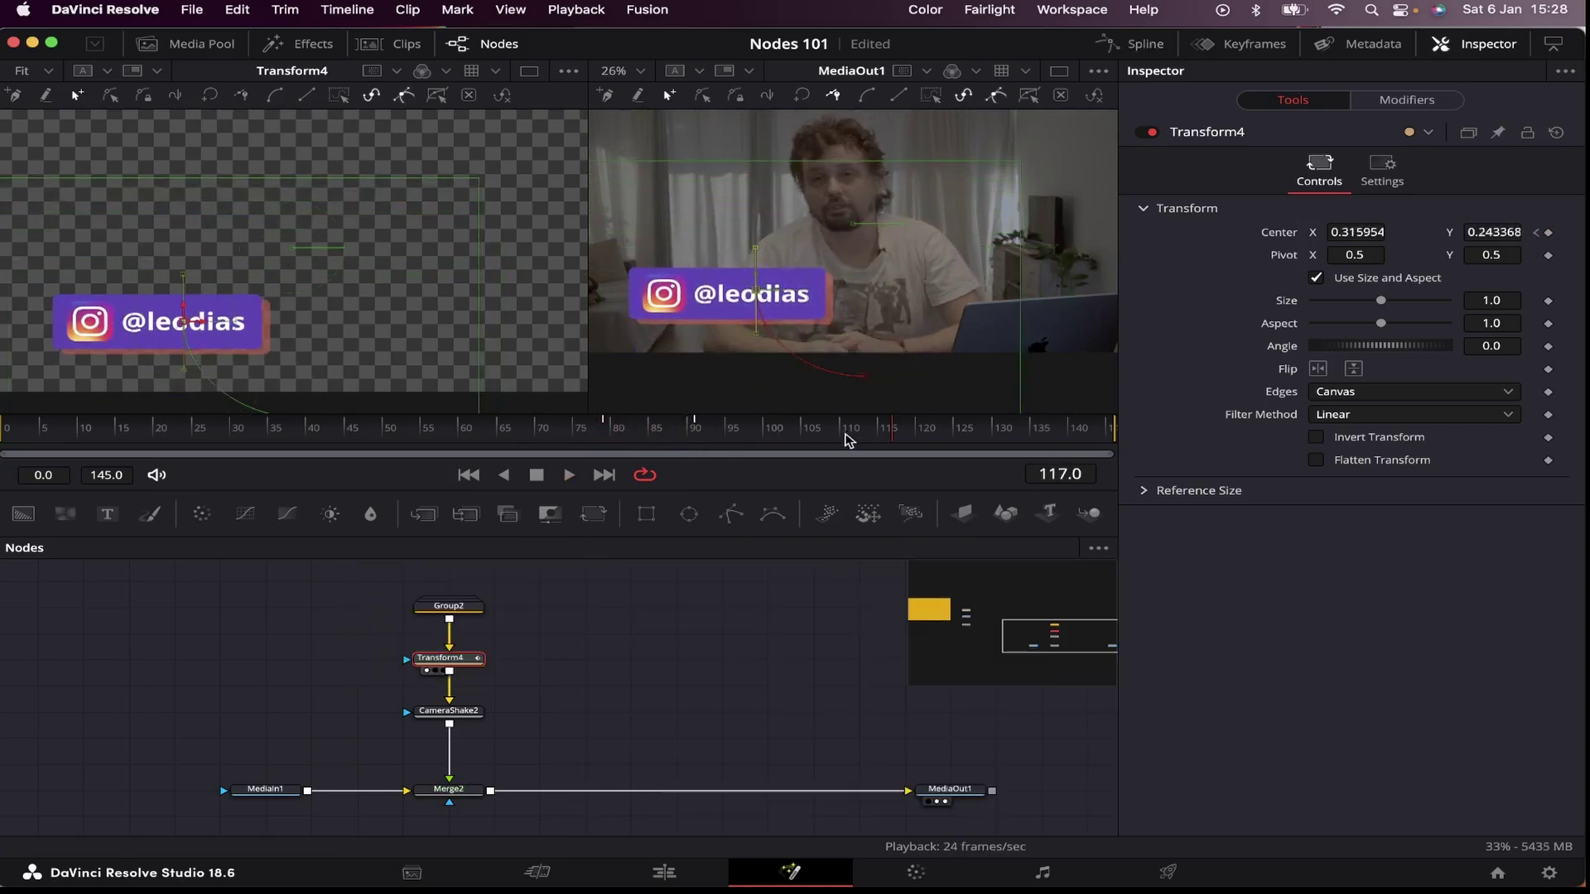
pyautogui.moveTo(900, 441); pyautogui.dragTo(996, 440)
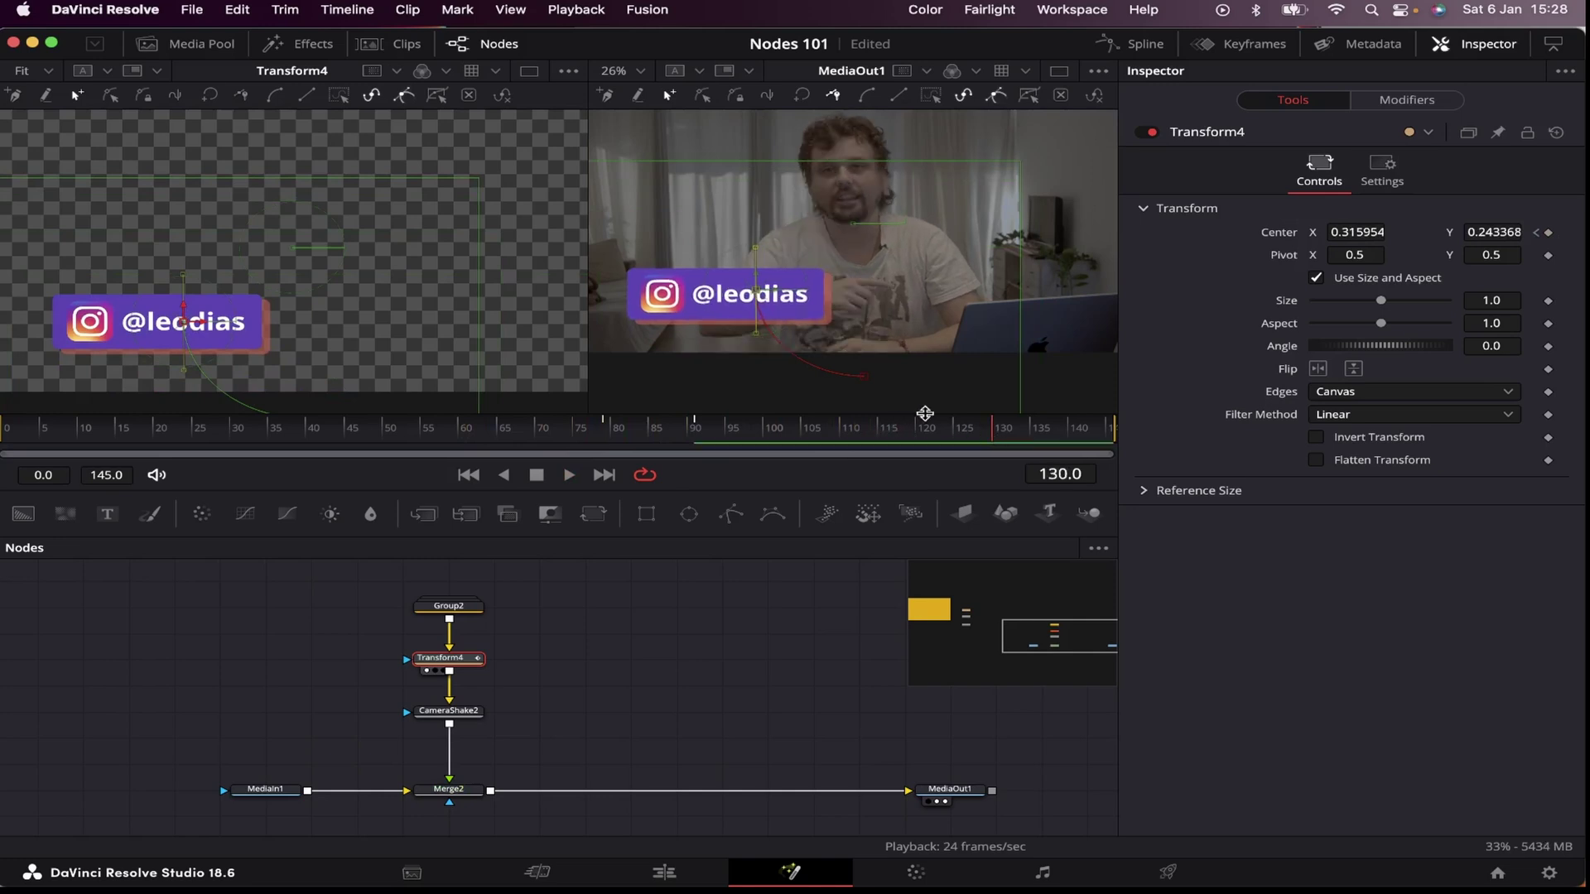
pyautogui.click(1549, 233)
pyautogui.click(1092, 429)
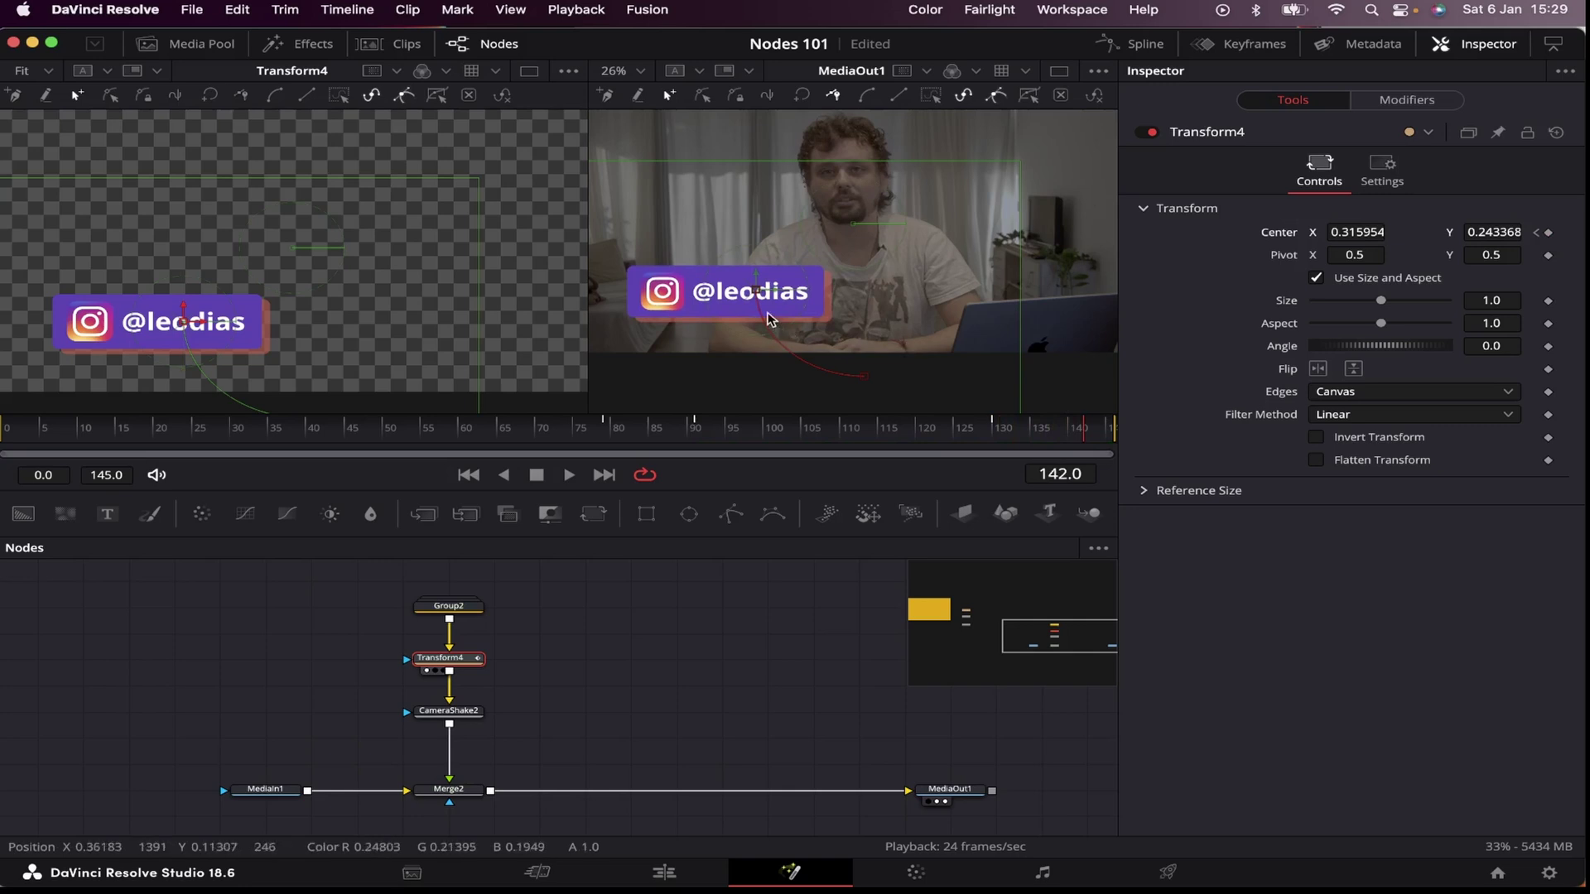
pyautogui.moveTo(766, 315); pyautogui.dragTo(817, 398)
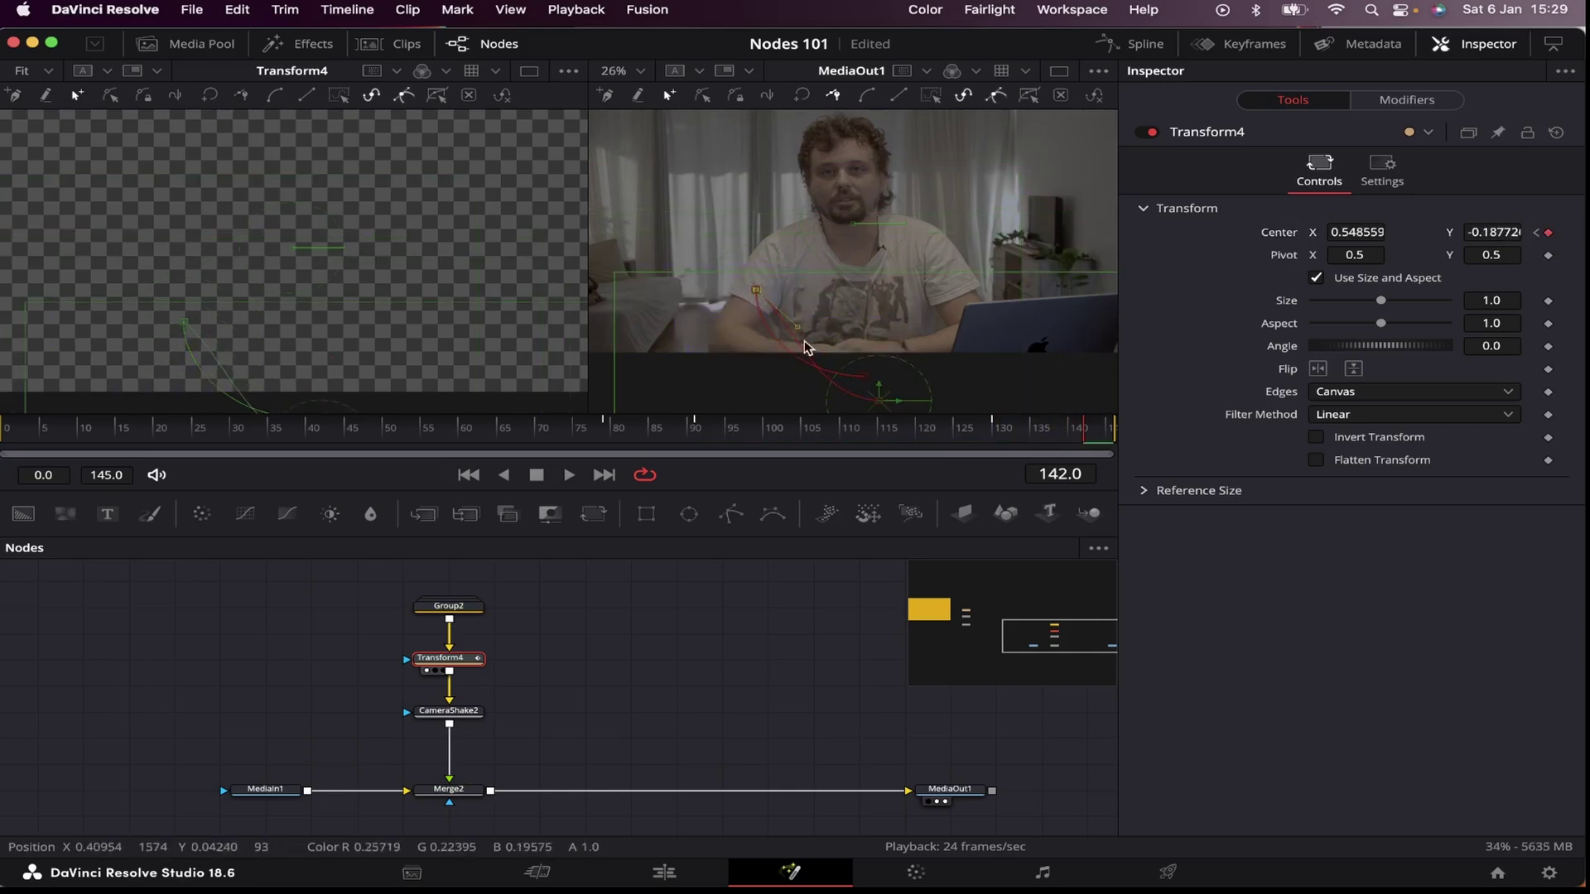
pyautogui.moveTo(798, 333); pyautogui.dragTo(762, 350)
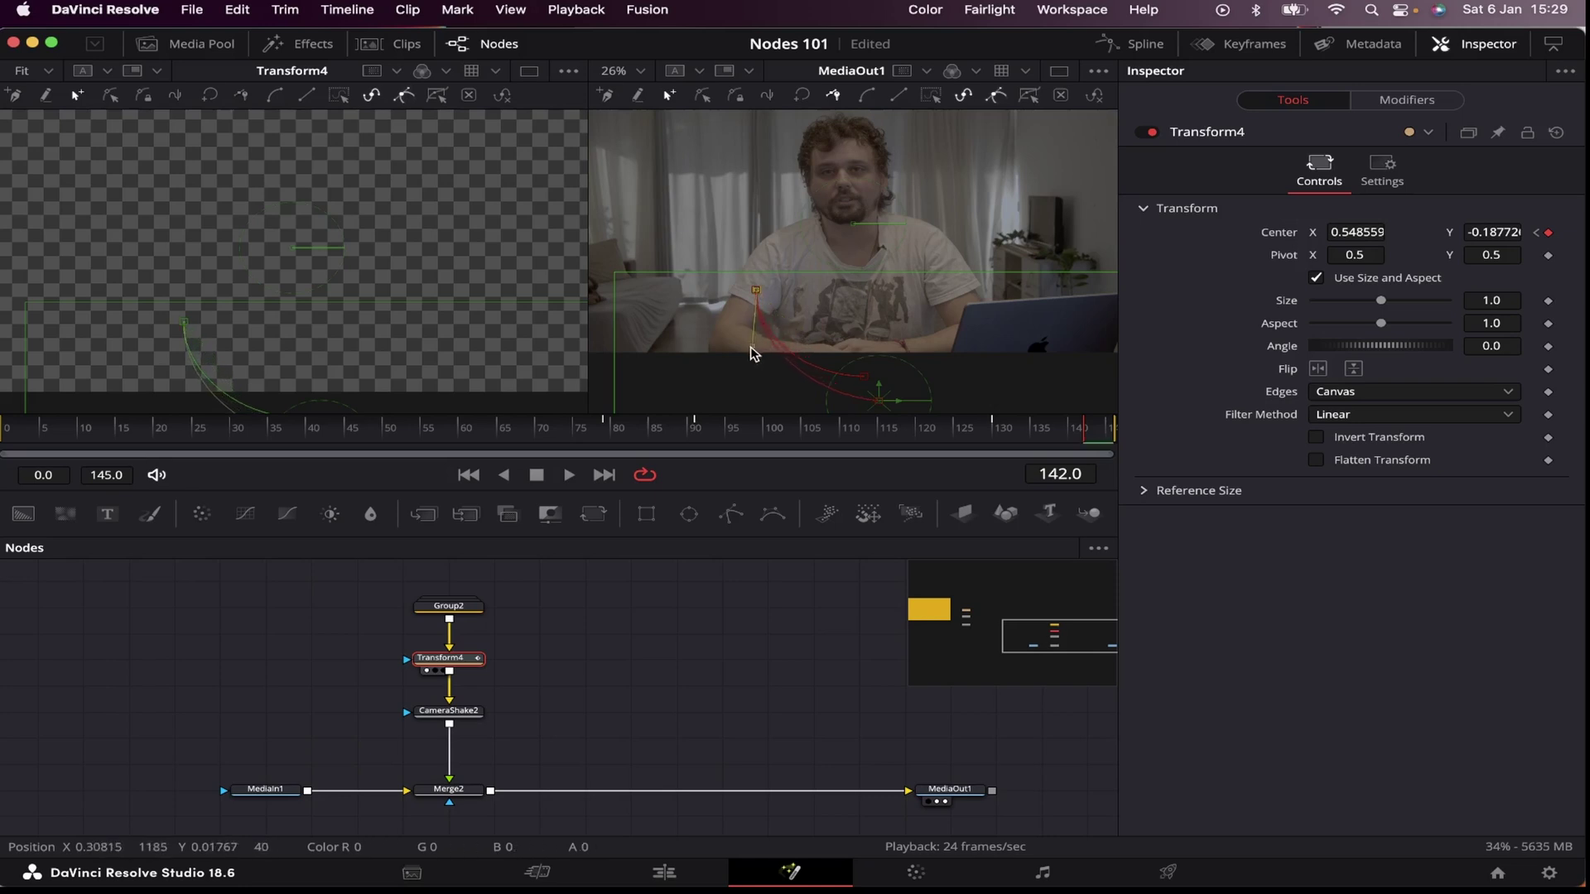
# Step: Flatten the frame-142 keyframe's Displacement handle in the Spline editor for an eased exit
pyautogui.click(1152, 44)
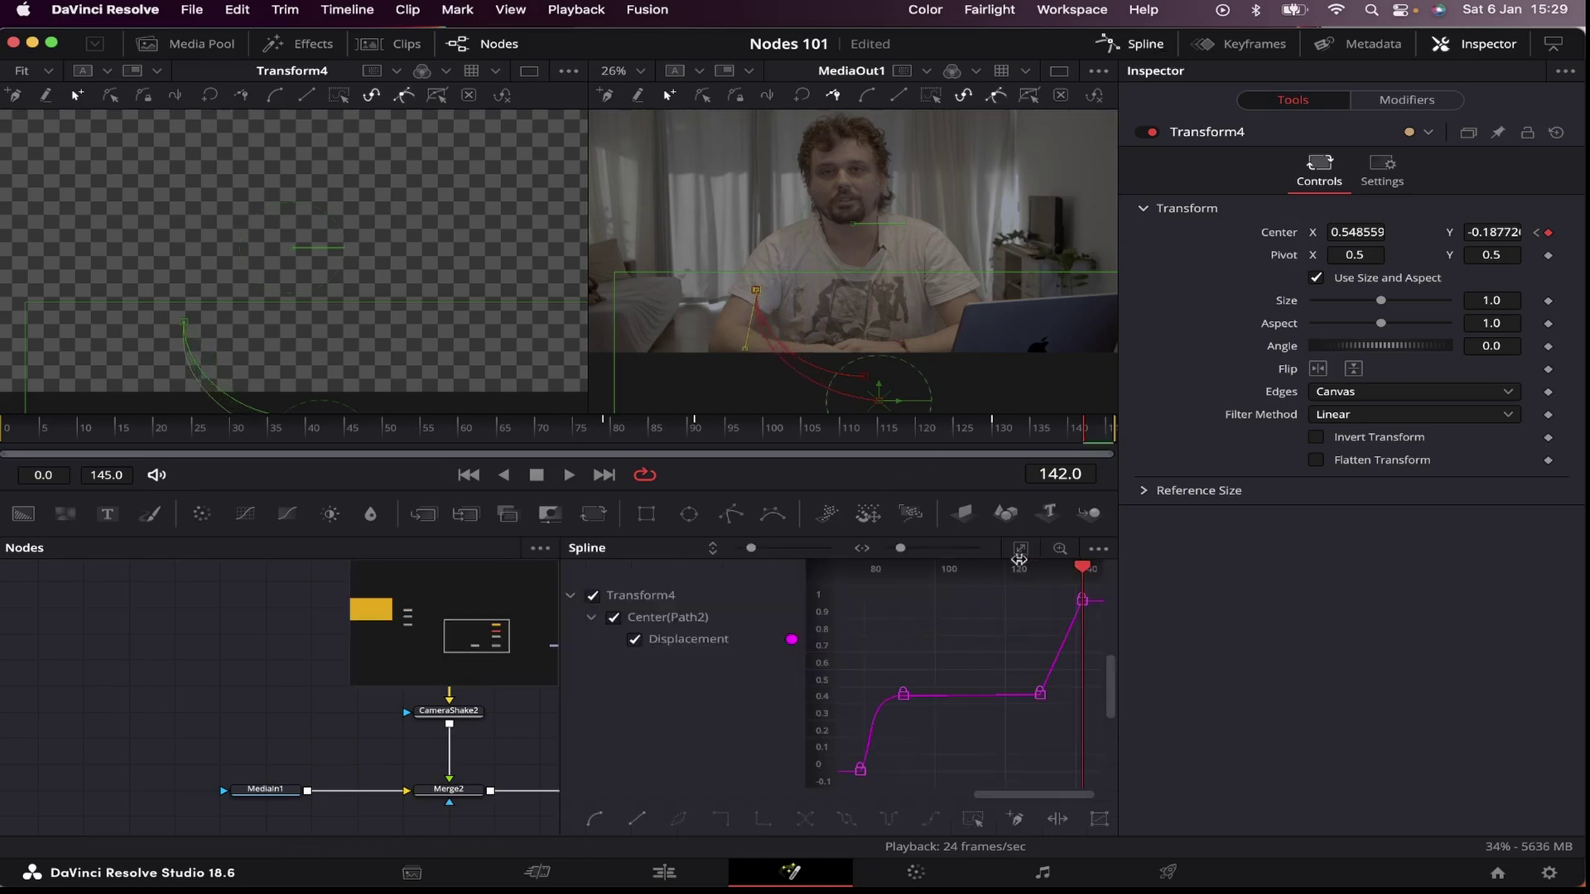
pyautogui.moveTo(1021, 566); pyautogui.dragTo(1106, 631)
pyautogui.scroll(3, 1074, 617)
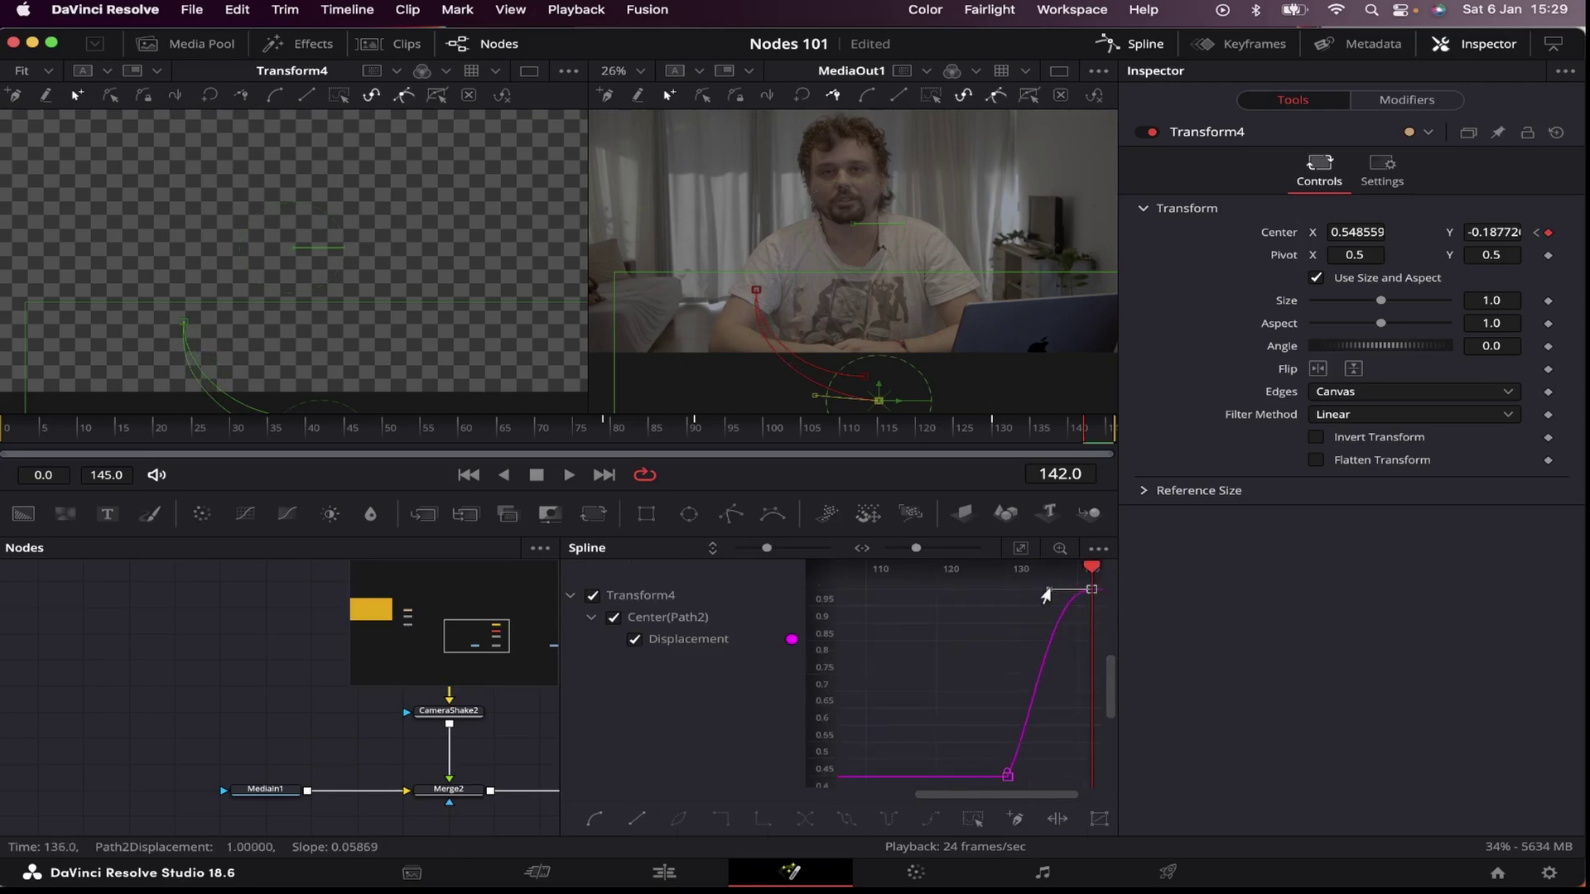
pyautogui.moveTo(1041, 590); pyautogui.dragTo(1011, 590)
pyautogui.press('F8')
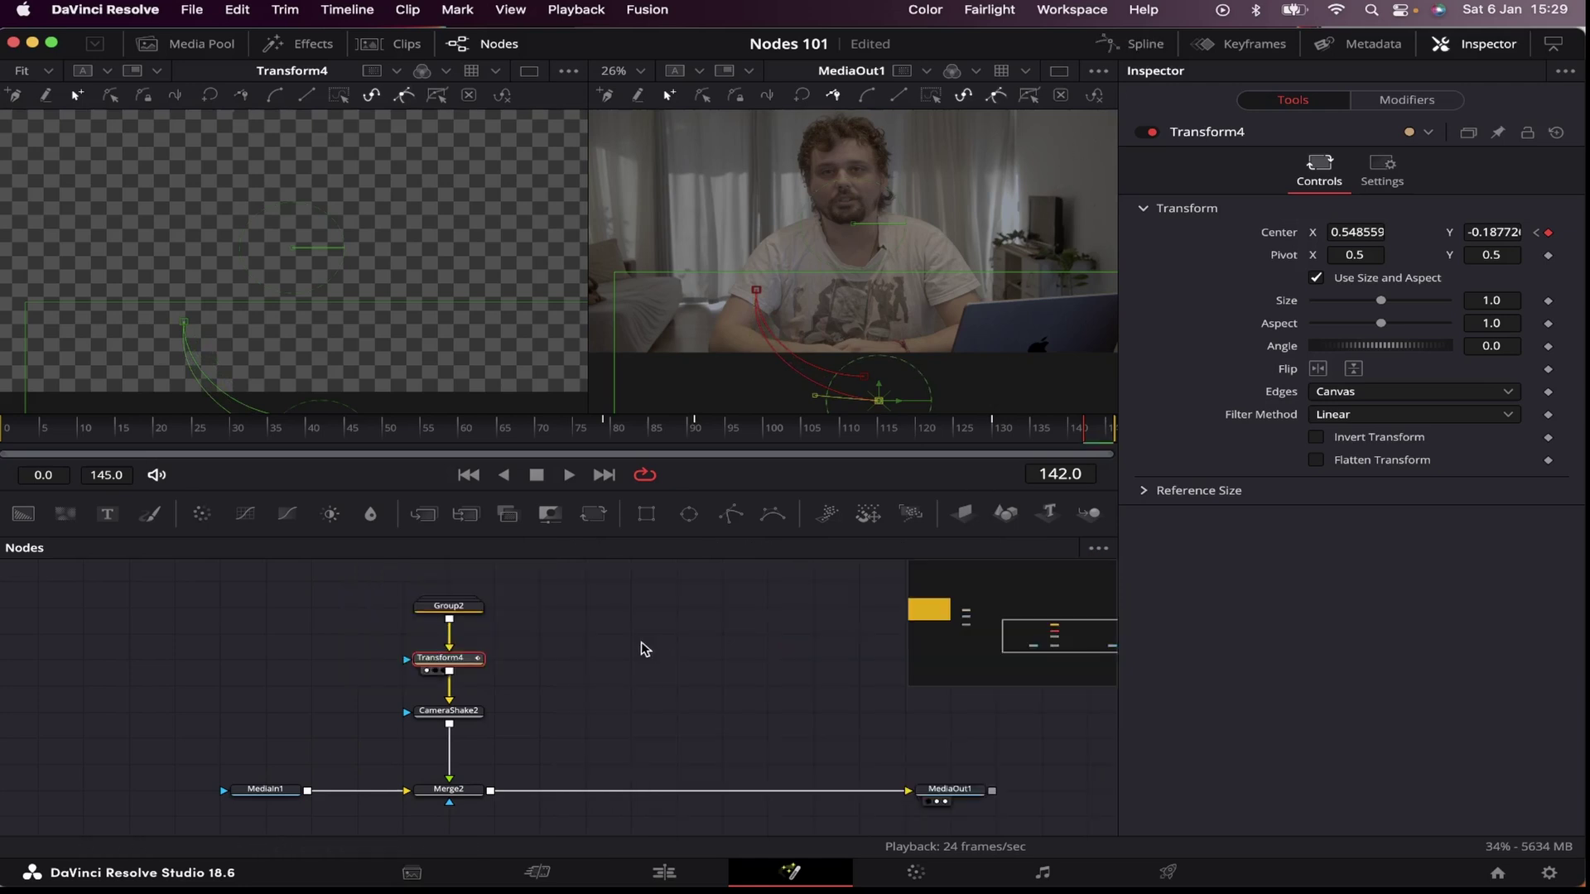